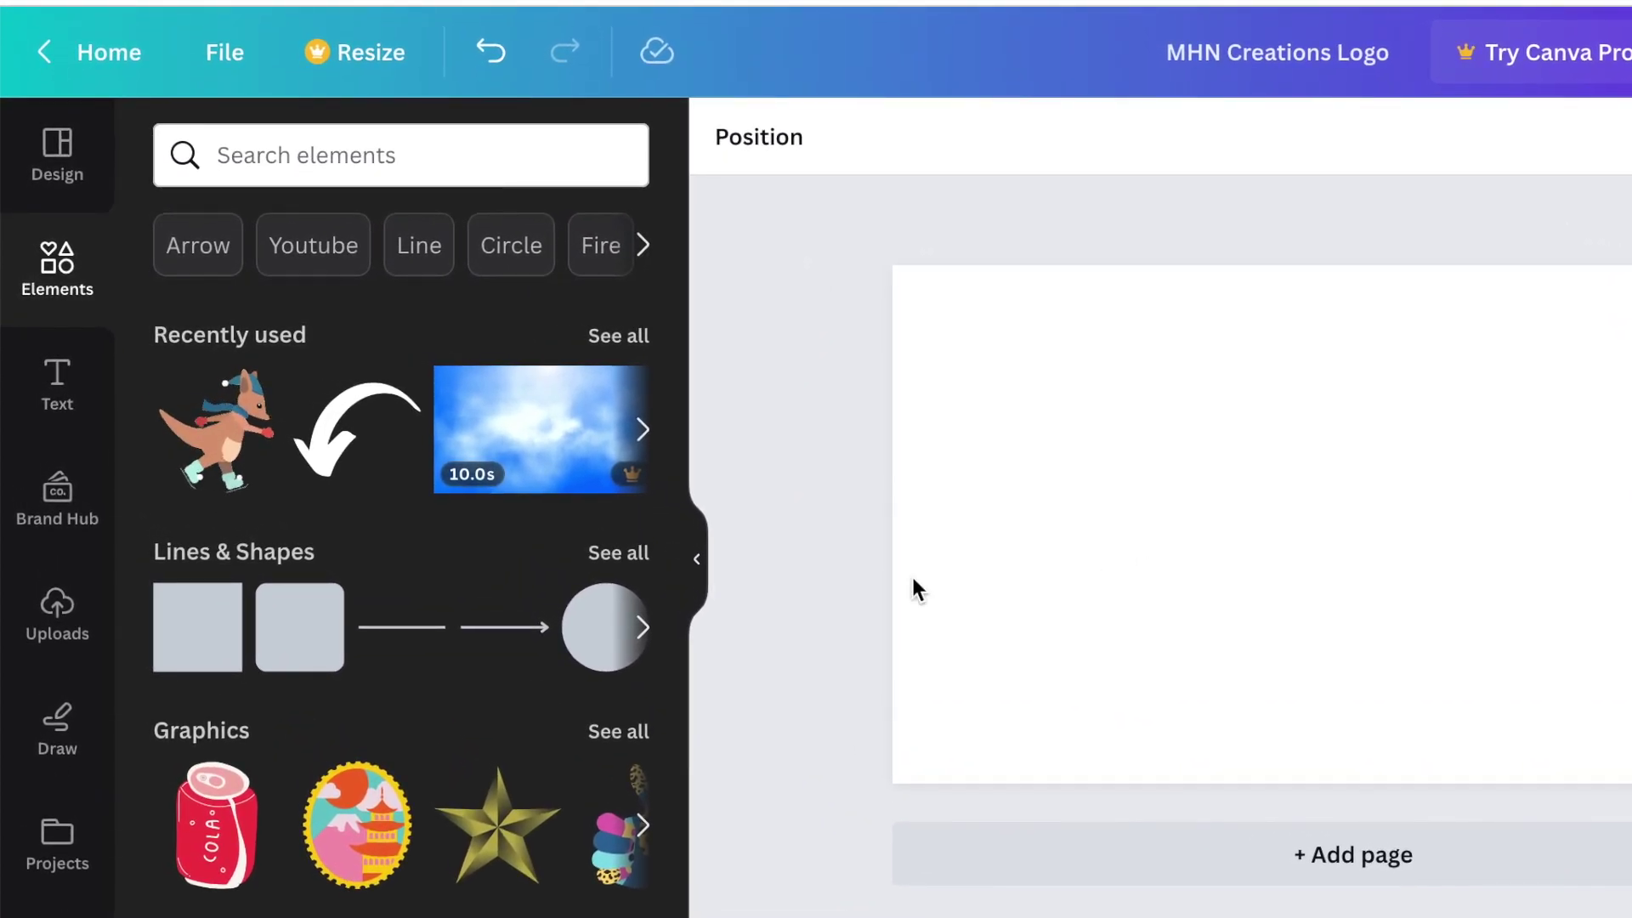
- Add a circle from Lines & Shapes to the blank logo page
{"action": "left_click", "coordinate": [583, 650]}
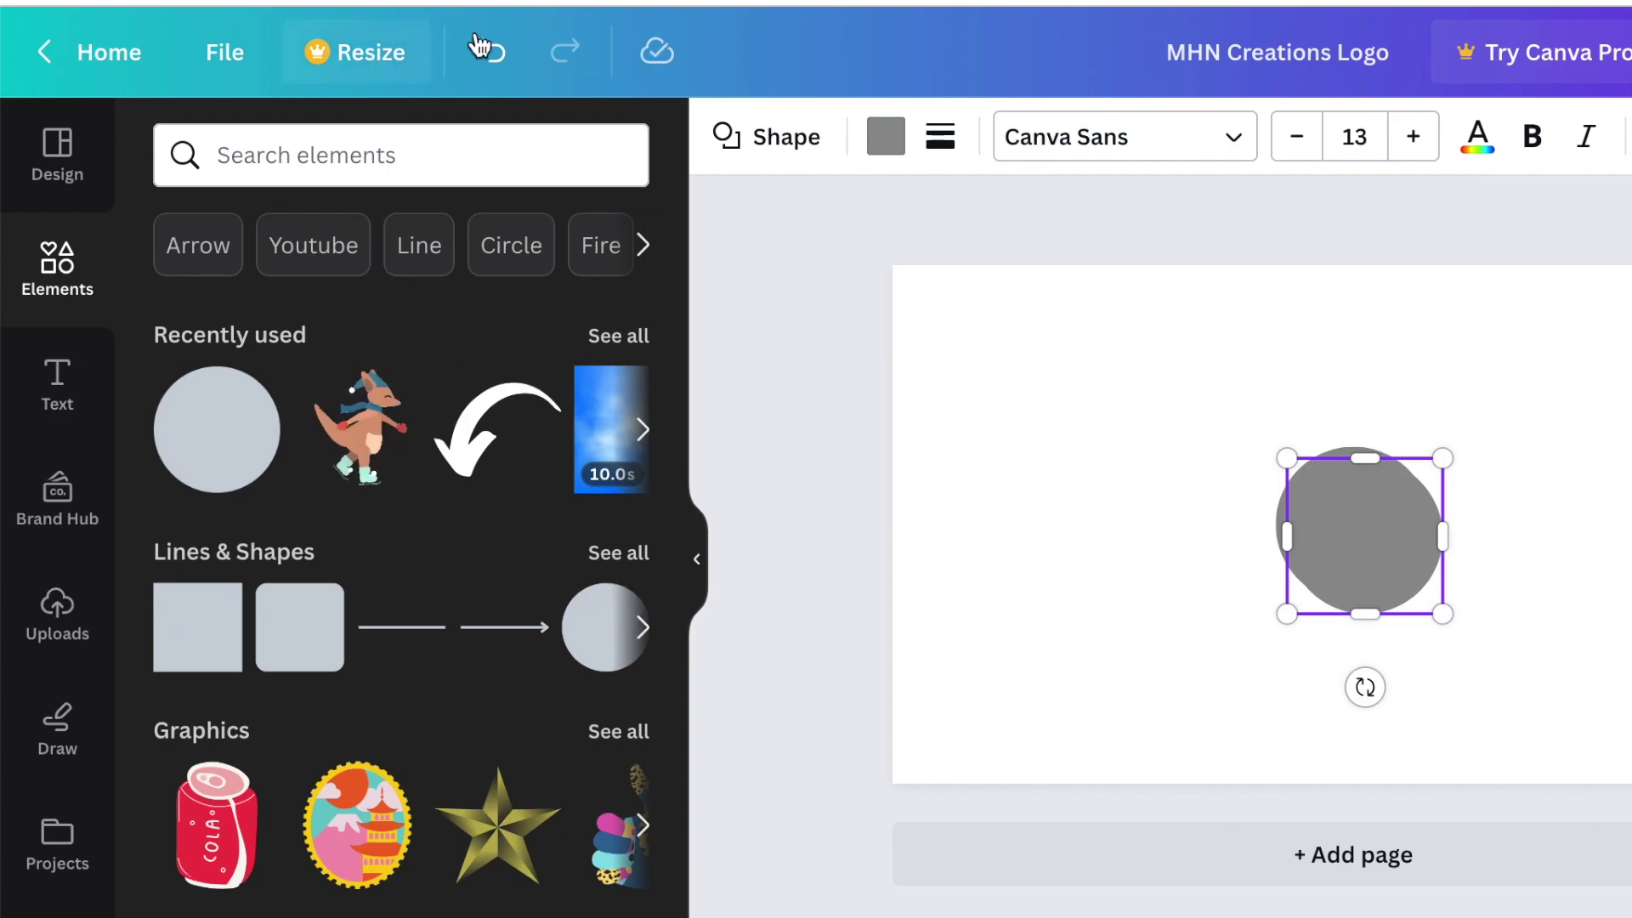
- Undo the last change and set the page background to black
{"action": "key", "text": "ctrl+z"}
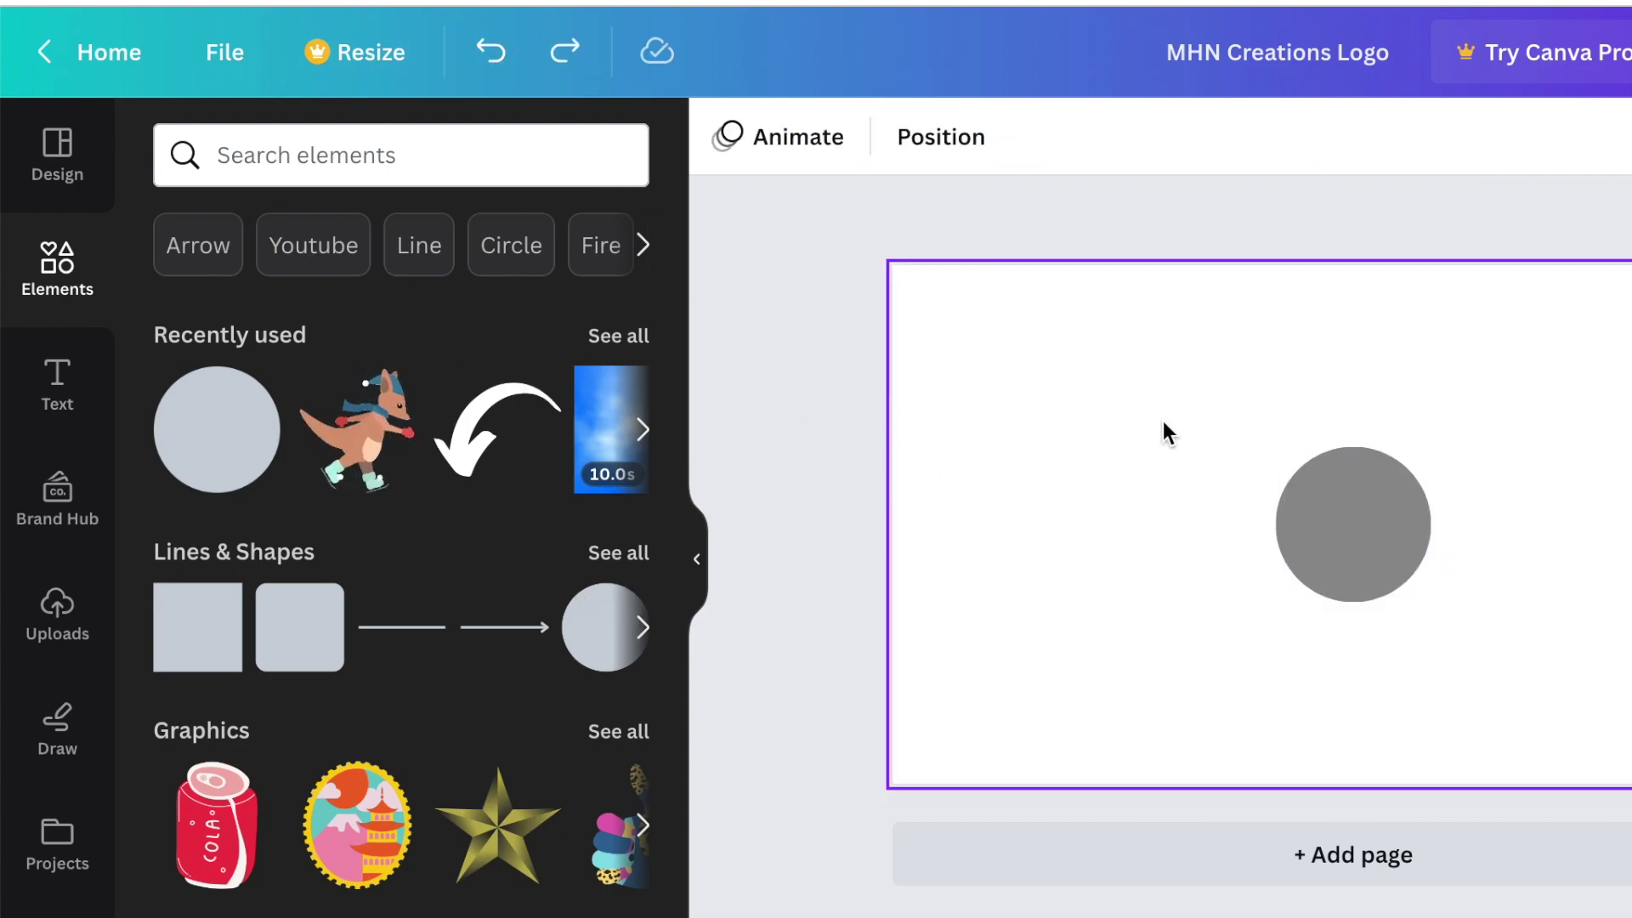
{"action": "left_click", "coordinate": [1128, 412]}
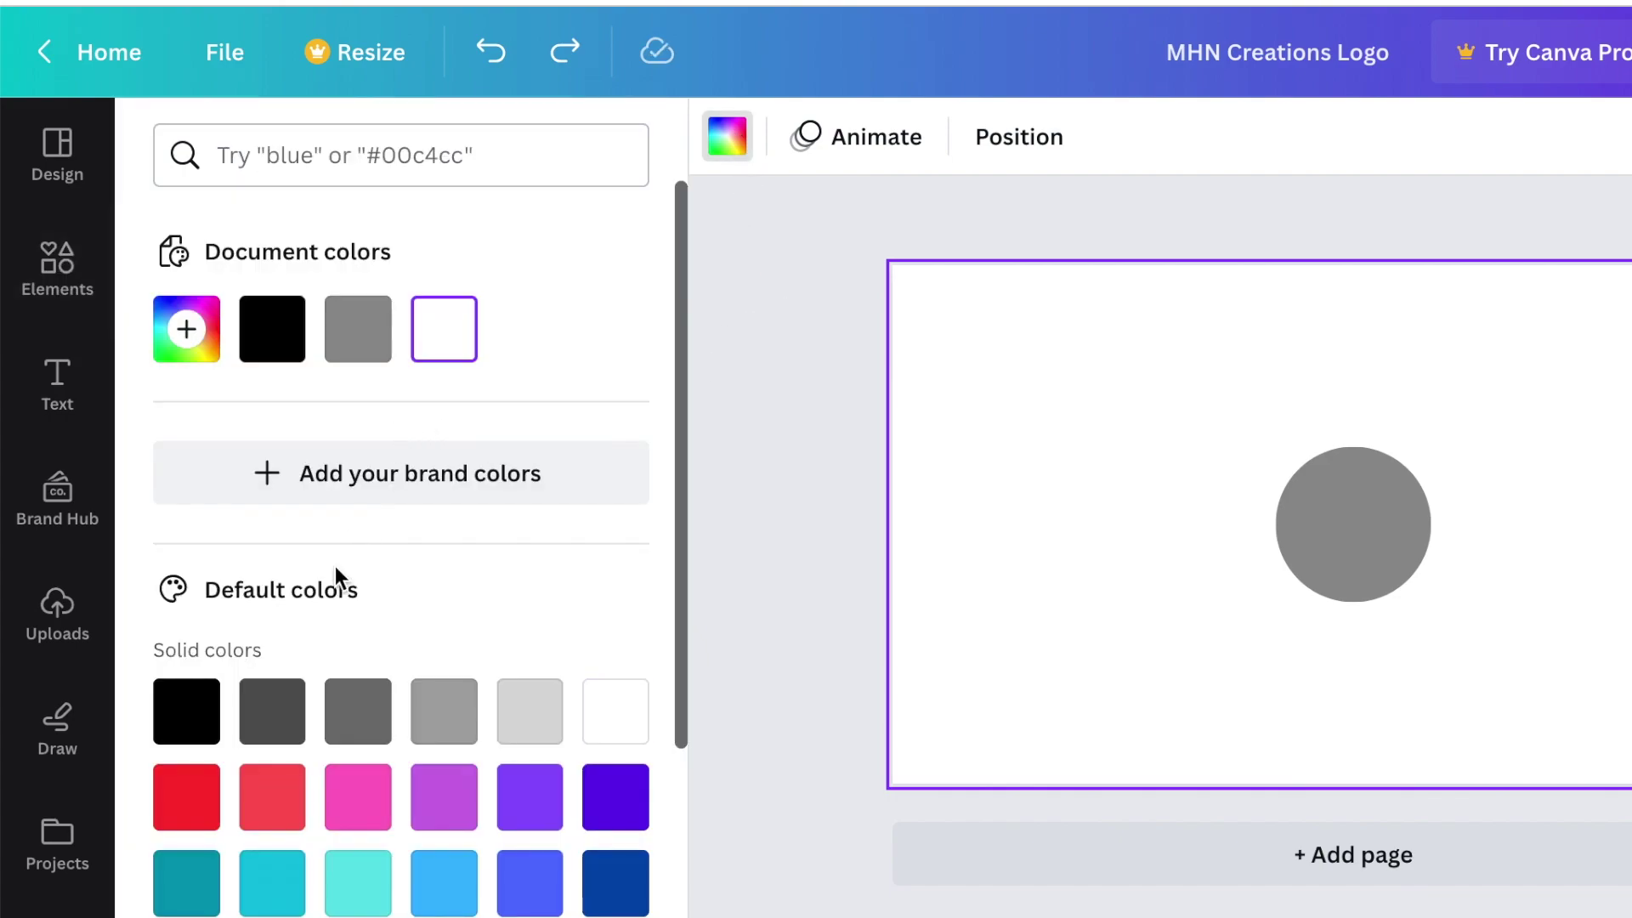
{"action": "left_click", "coordinate": [278, 342]}
- Enlarge the grey circle and shift it toward the right half of the page
{"action": "left_click", "coordinate": [1332, 544]}
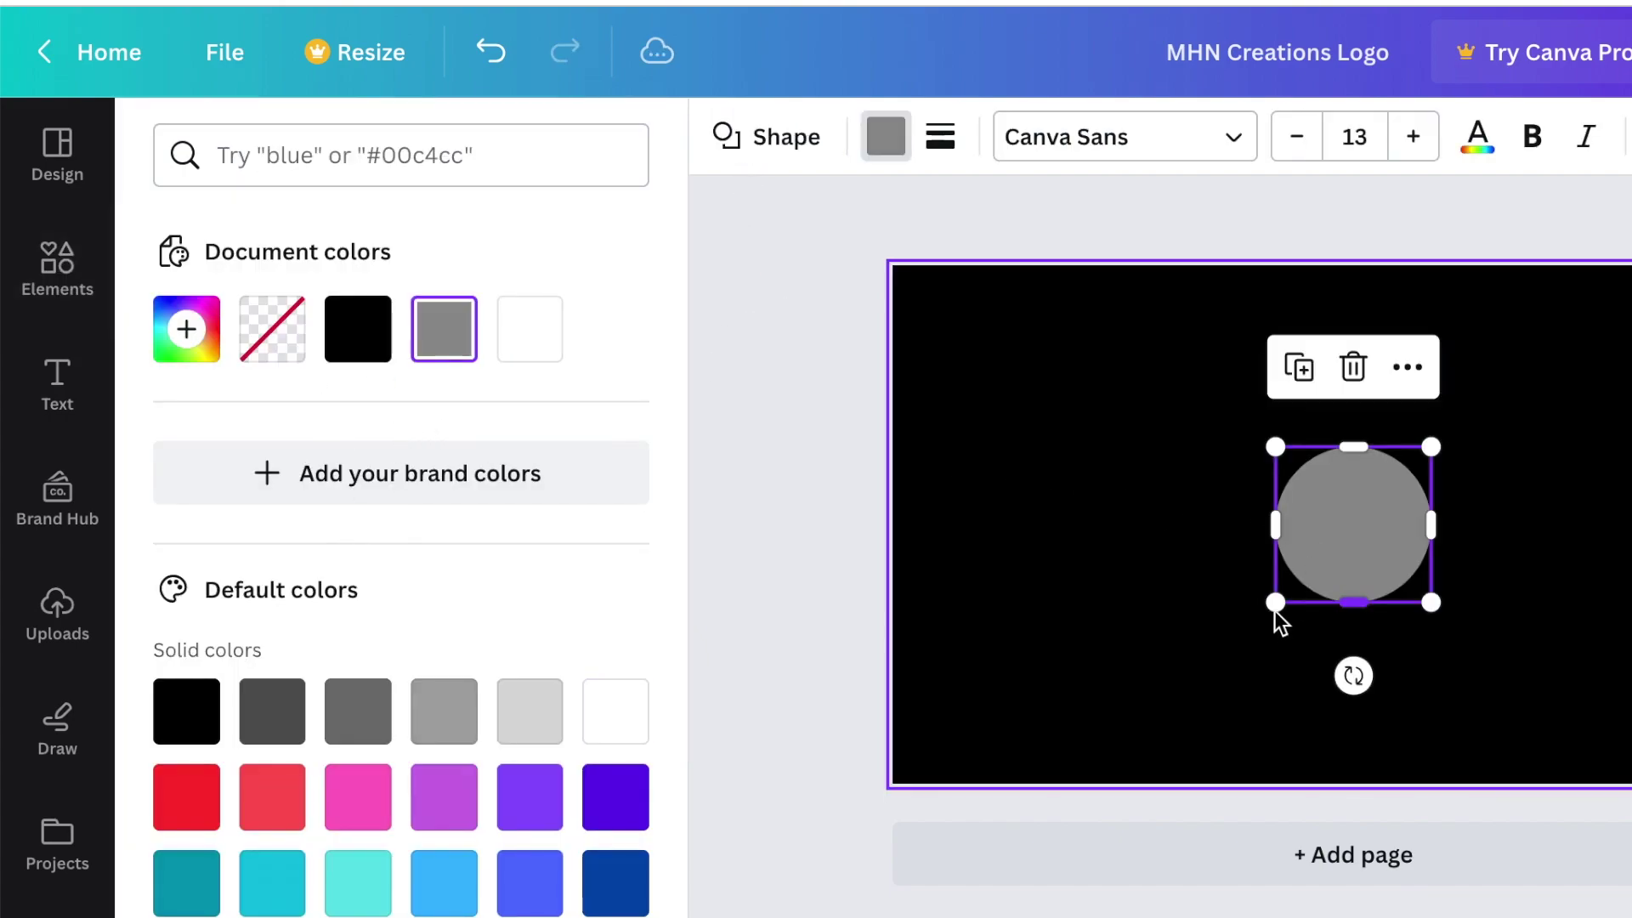
{"action": "left_click_drag", "start_coordinate": [1272, 604], "coordinate": [1119, 703]}
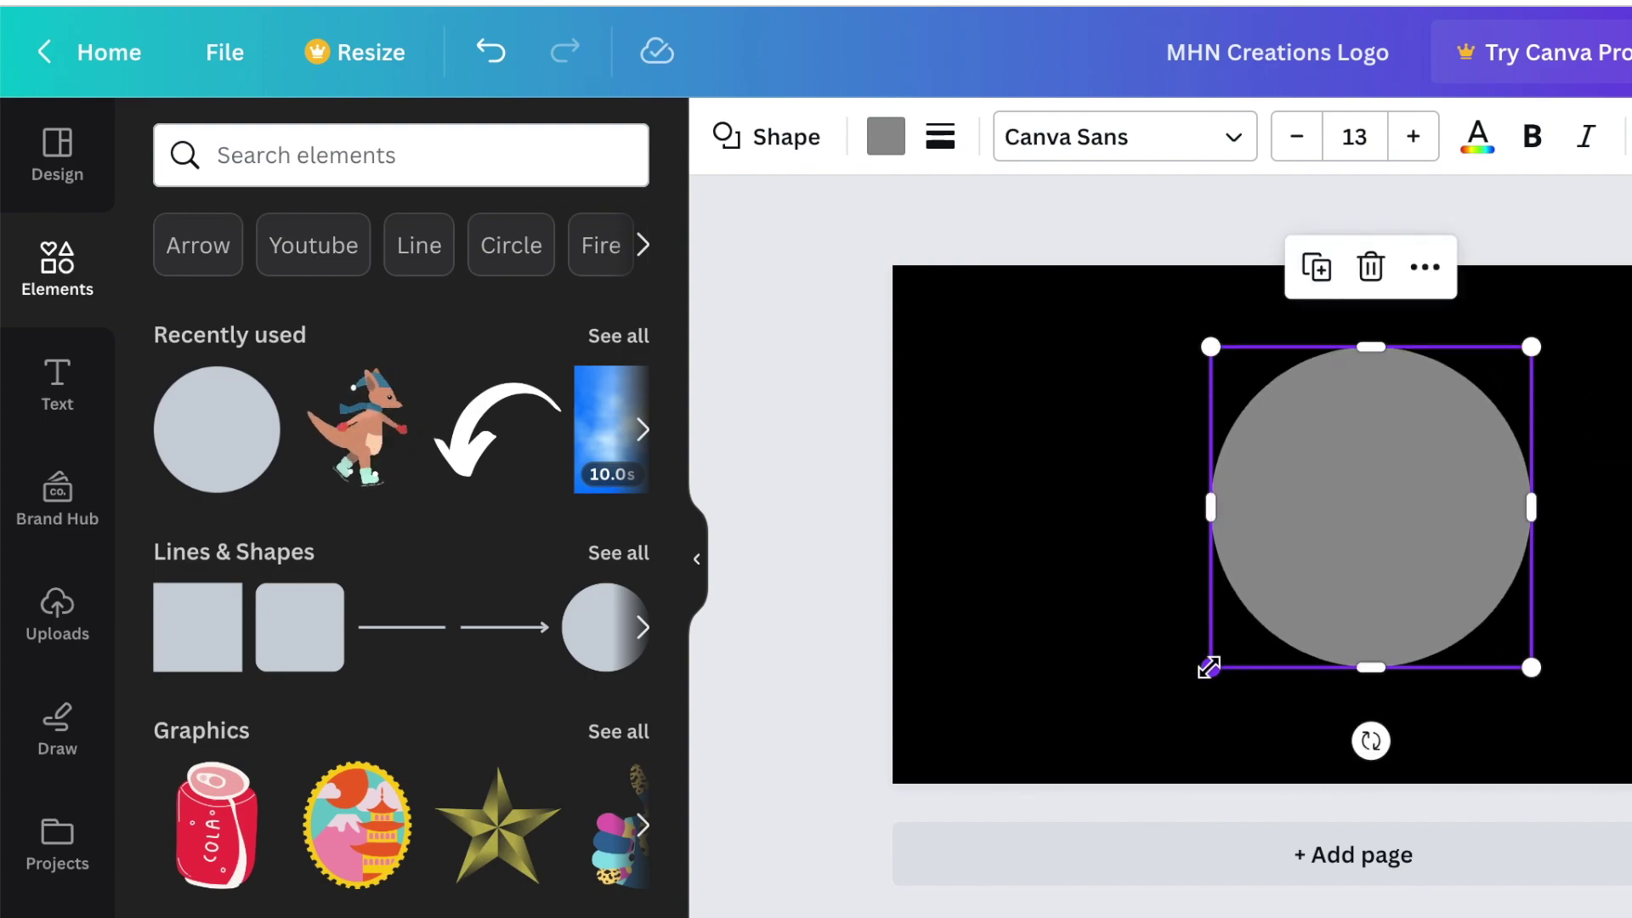
{"action": "left_click_drag", "start_coordinate": [1209, 667], "coordinate": [1150, 690]}
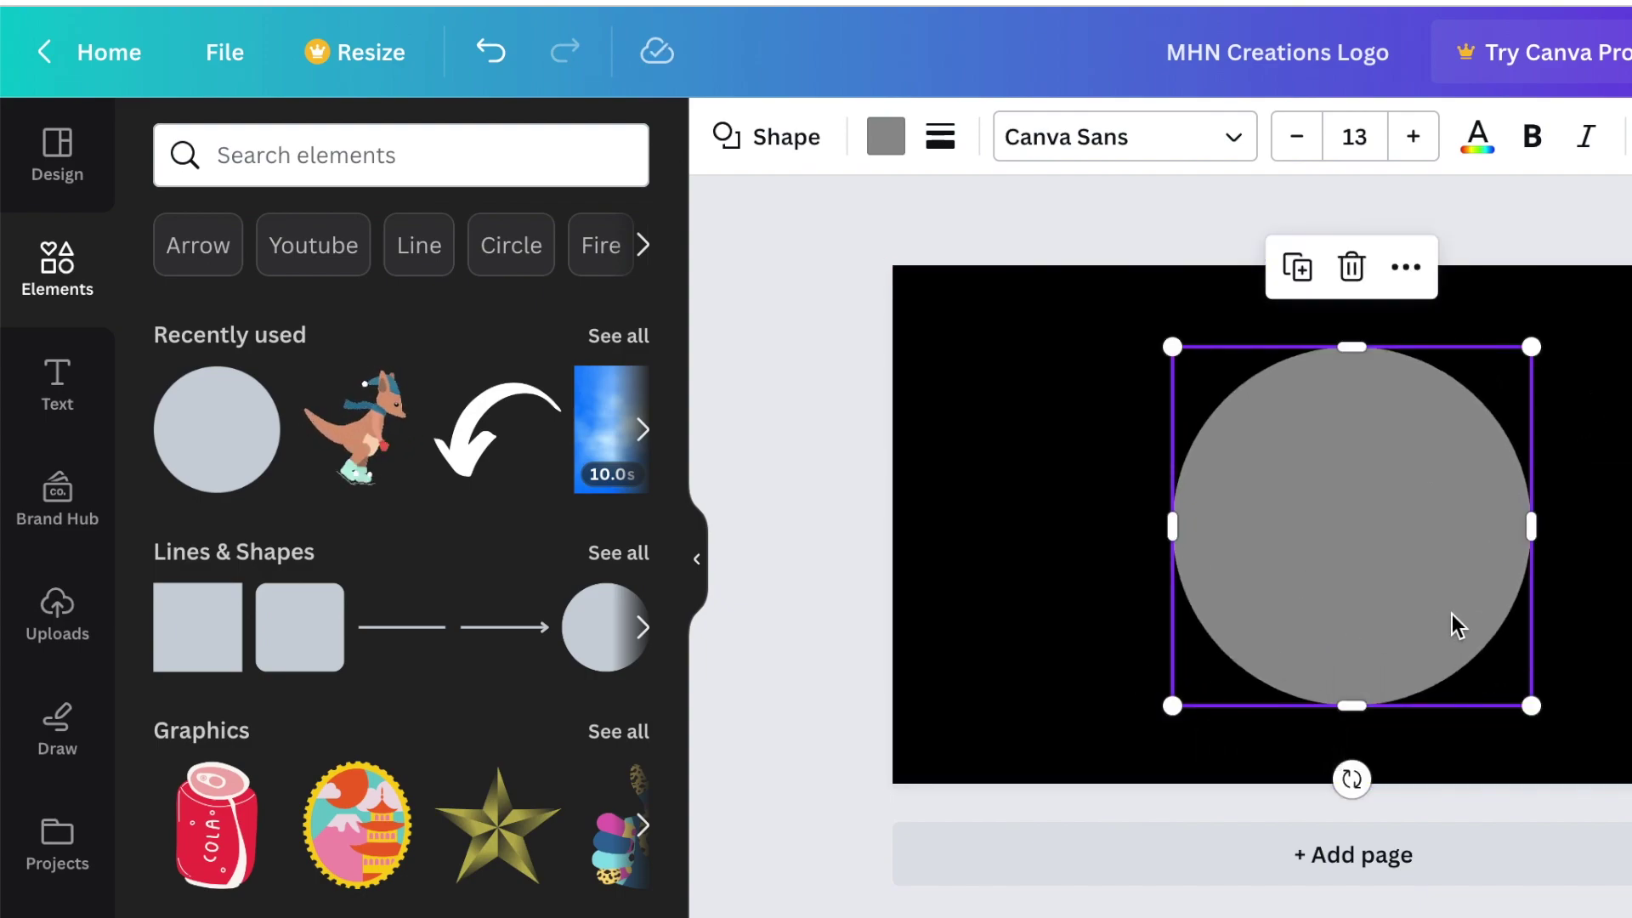
{"action": "left_click_drag", "start_coordinate": [1425, 620], "coordinate": [1427, 618]}
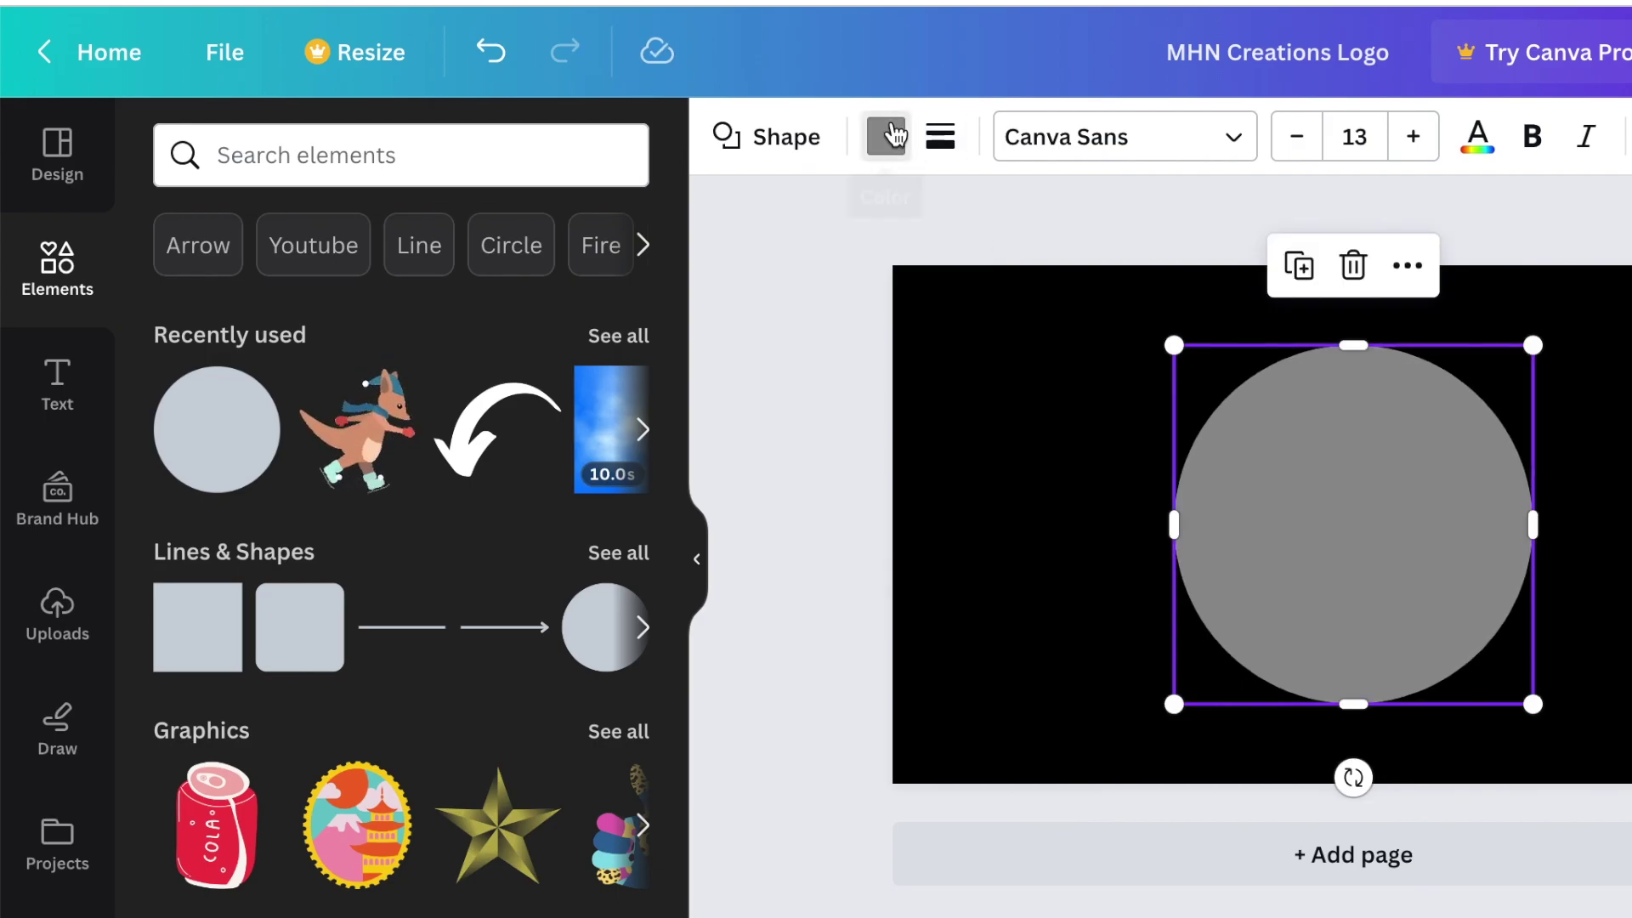
{"action": "left_click", "coordinate": [886, 136]}
- Search the Apps library for 'type' and bring up the TypeCraft app
{"action": "scroll", "coordinate": [580, 548], "scroll_direction": "down", "scroll_amount": 1}
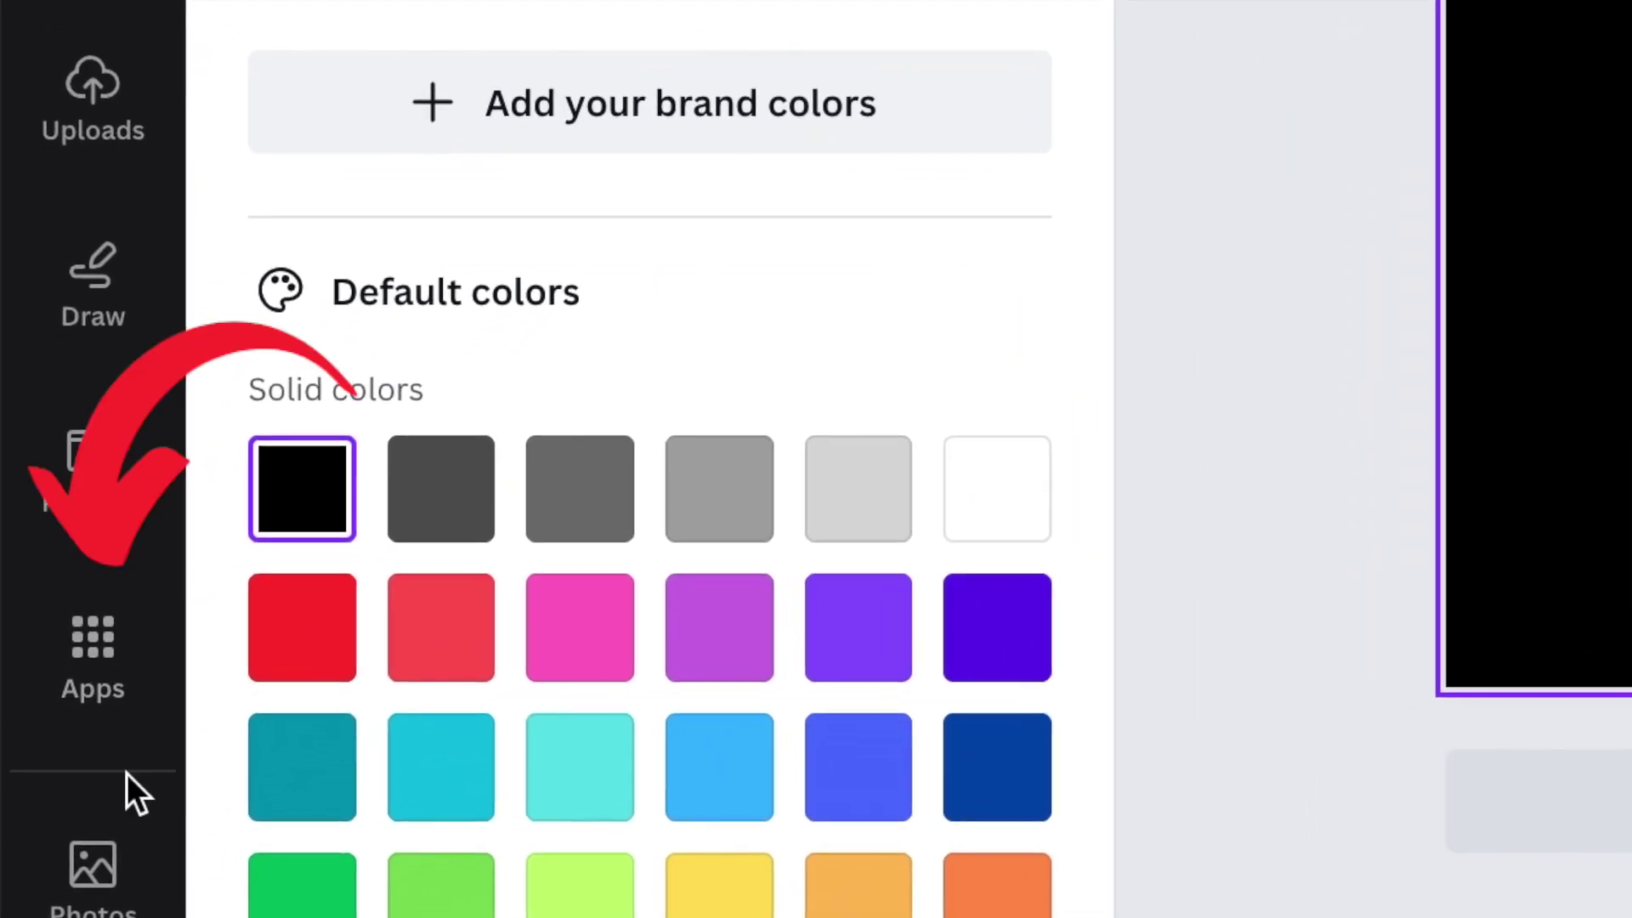
{"action": "left_click", "coordinate": [126, 647]}
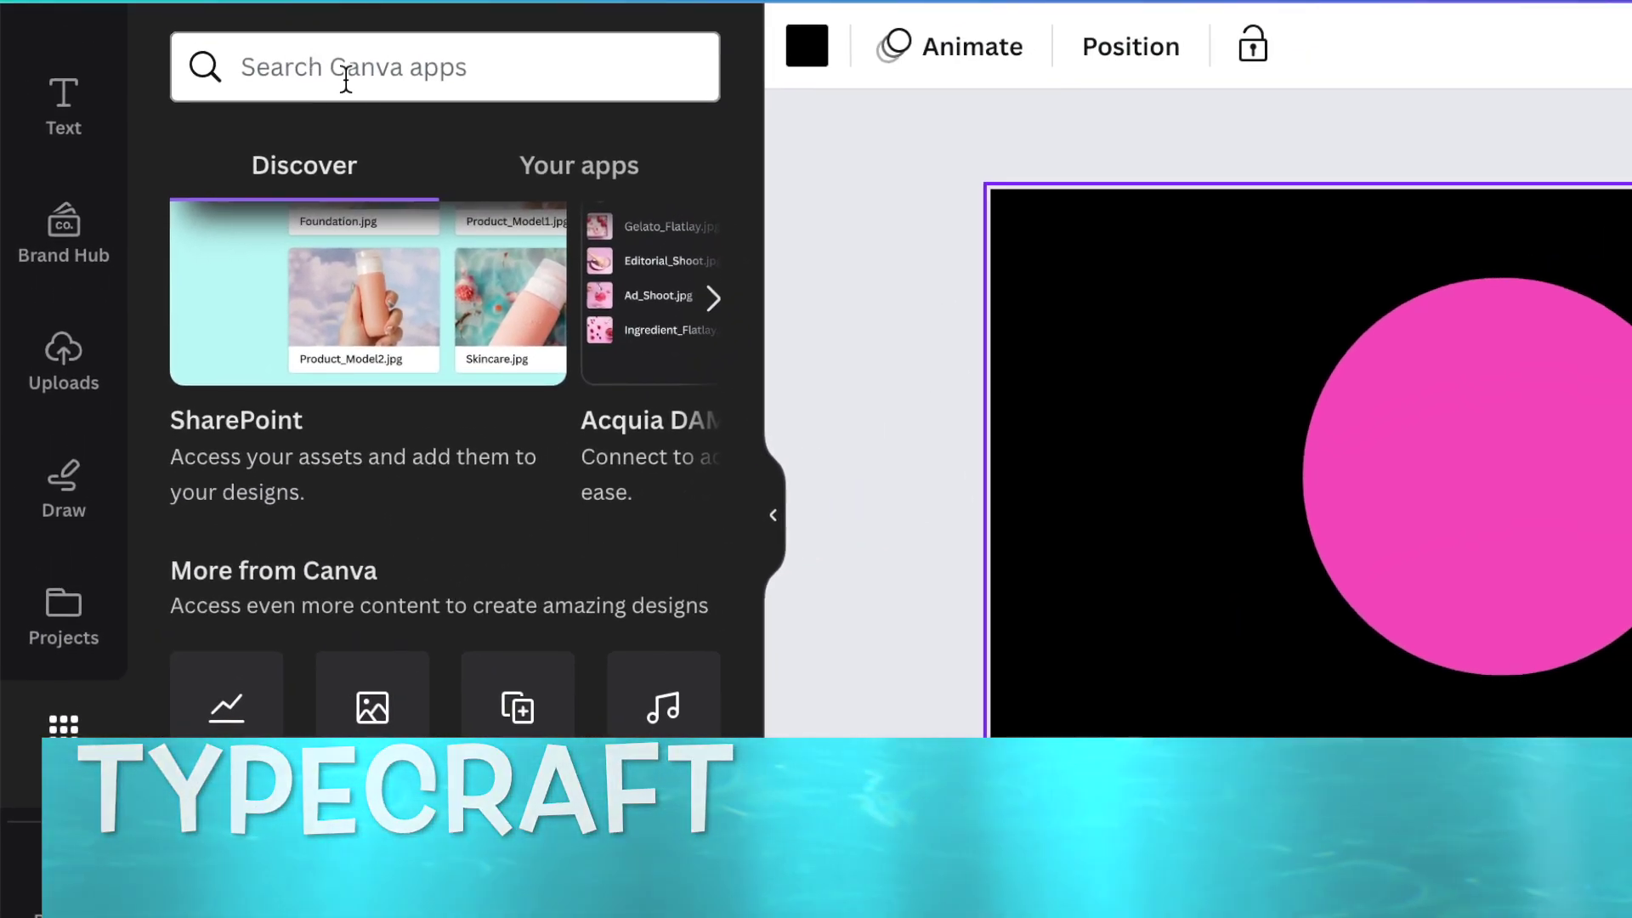
{"action": "scroll", "coordinate": [408, 477], "scroll_direction": "down", "scroll_amount": 10}
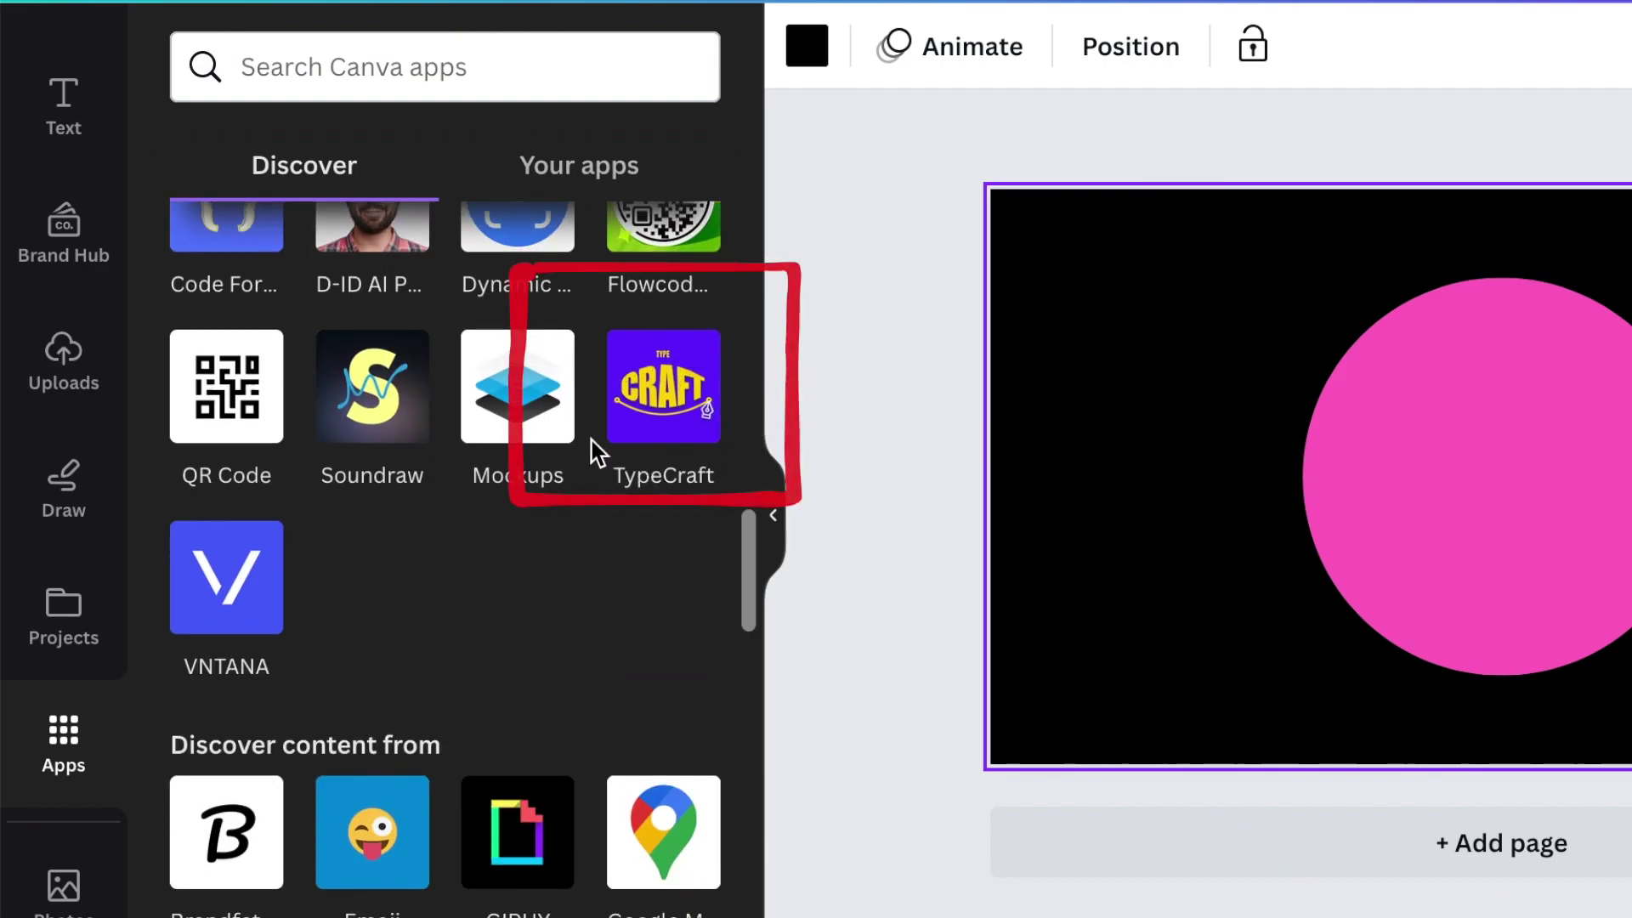
{"action": "scroll", "coordinate": [595, 446], "scroll_direction": "up", "scroll_amount": 4}
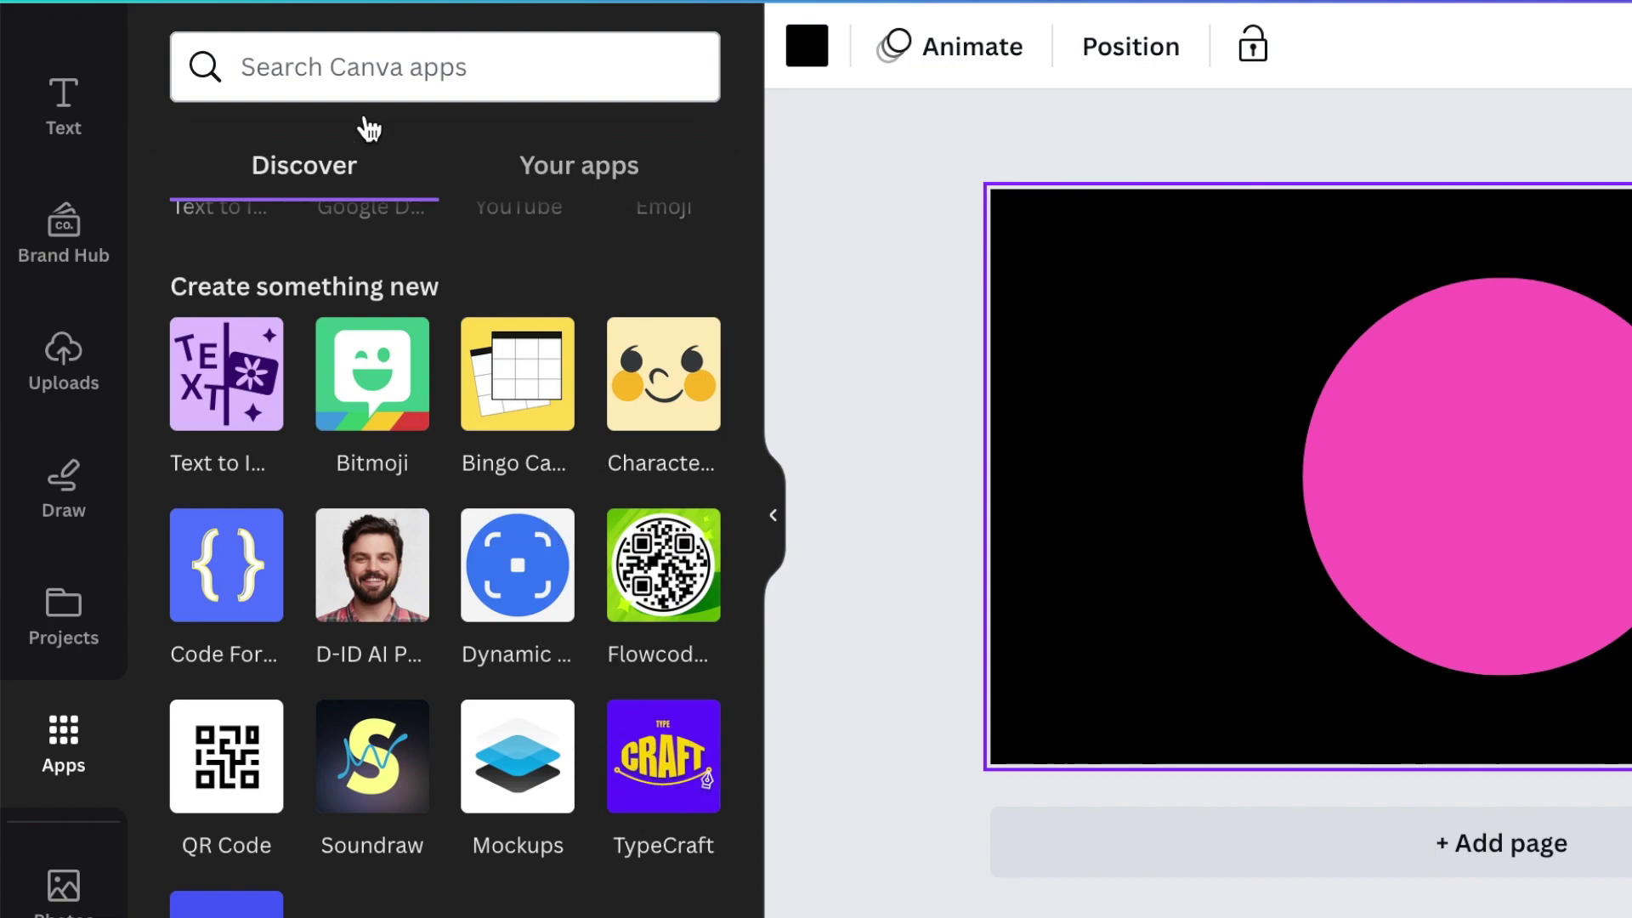
{"action": "type", "text": "ype"}
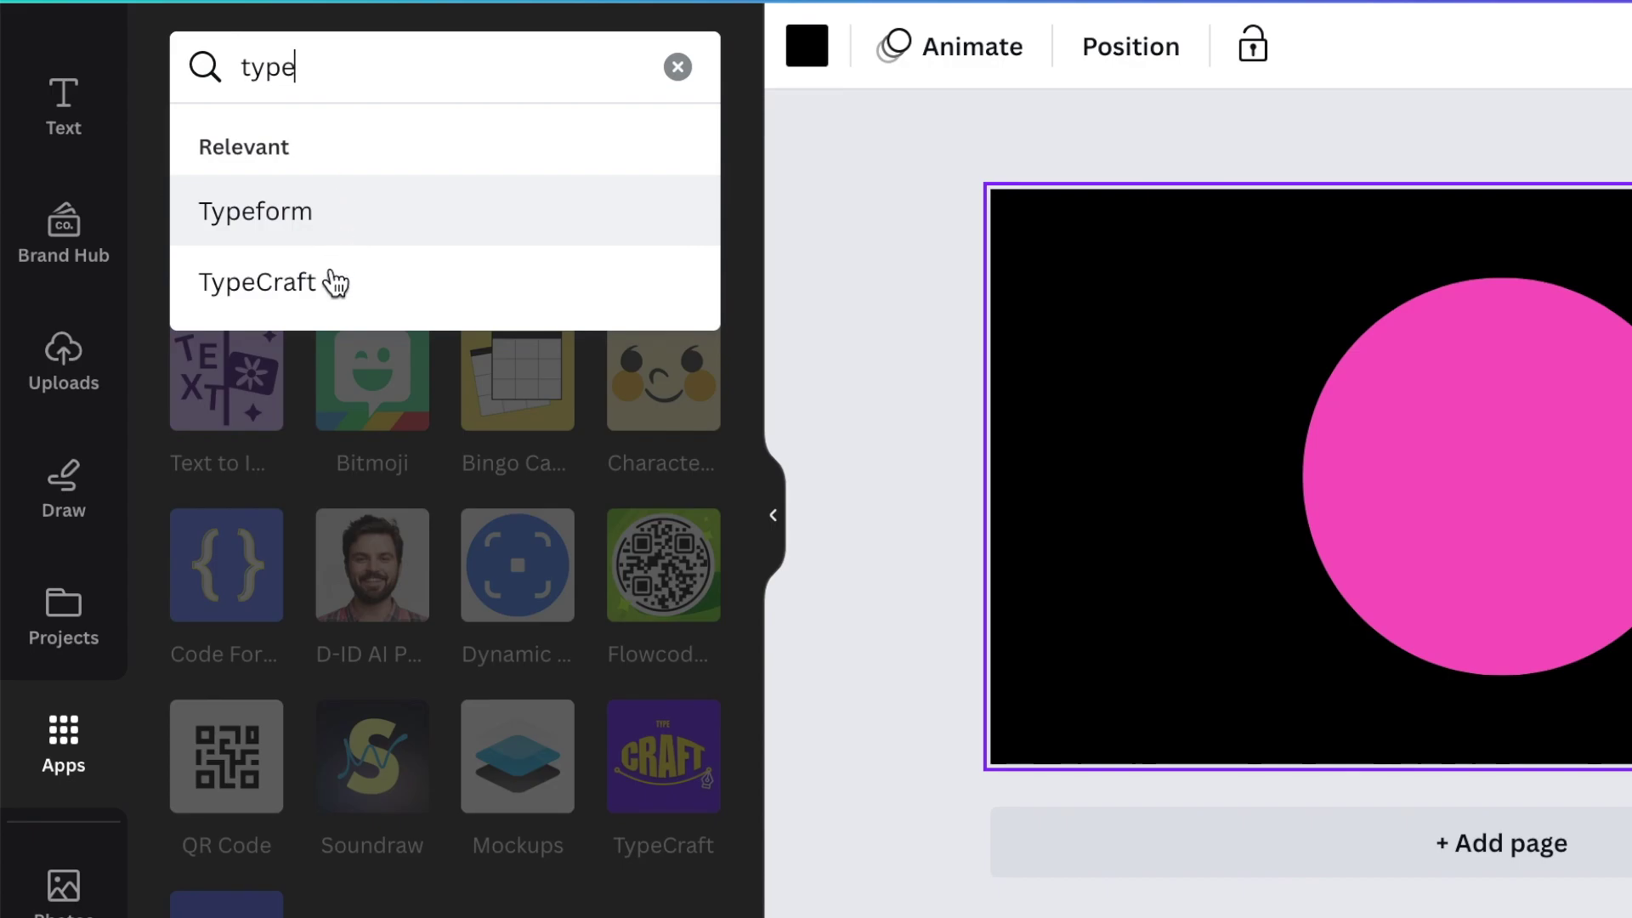
{"action": "left_click", "coordinate": [312, 295]}
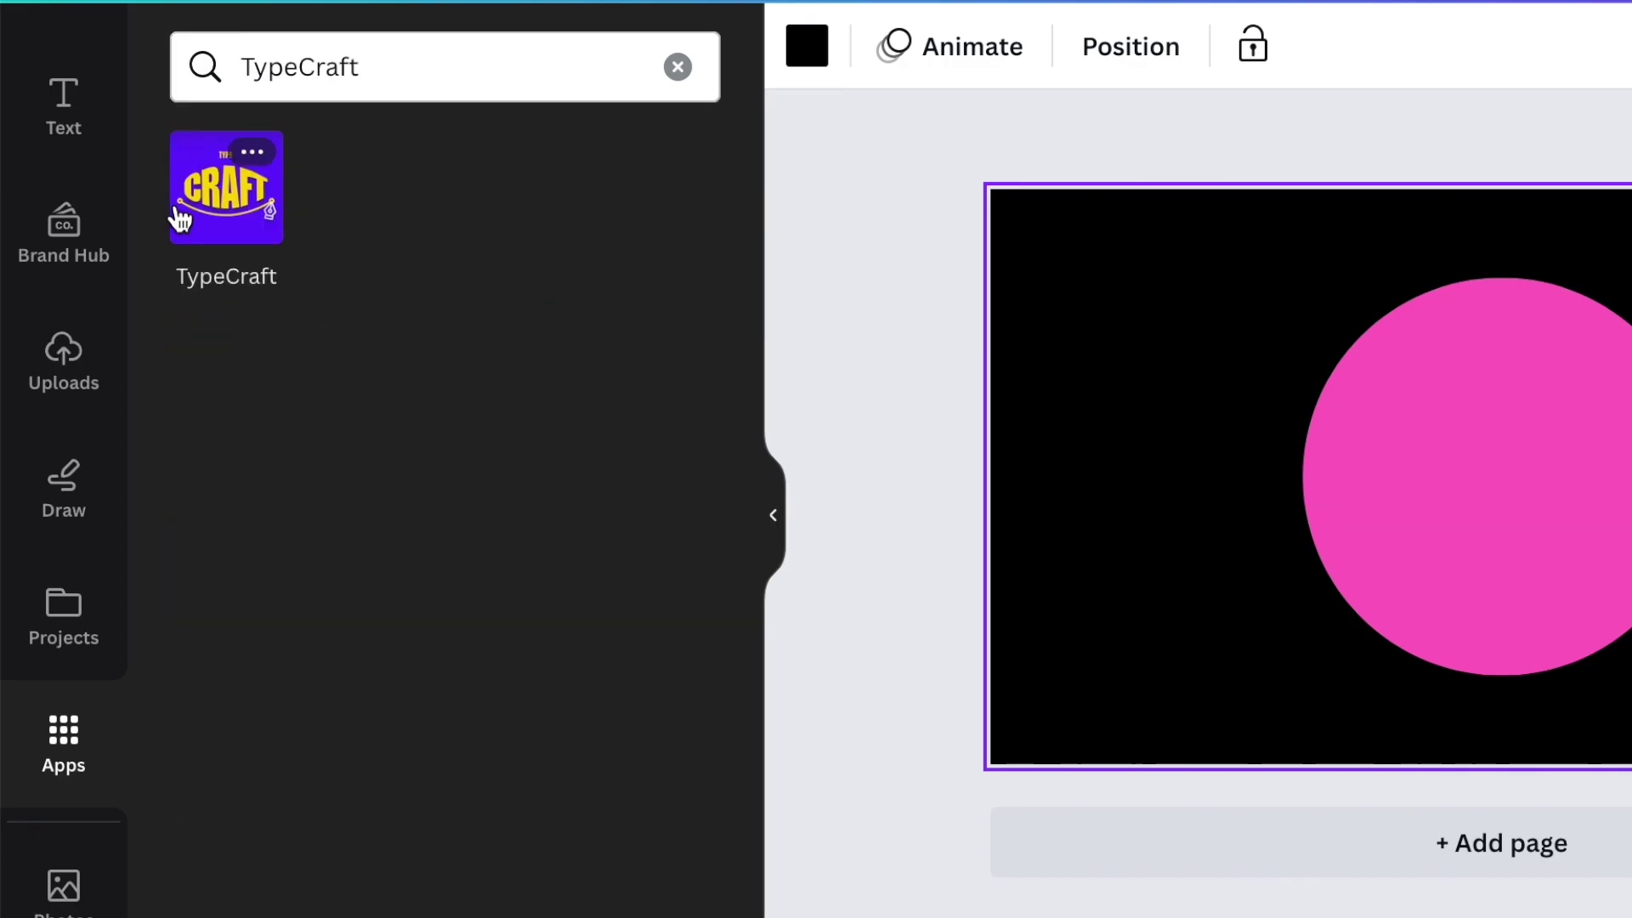
- Open the TypeCraft app from its details page
{"action": "left_click", "coordinate": [223, 217]}
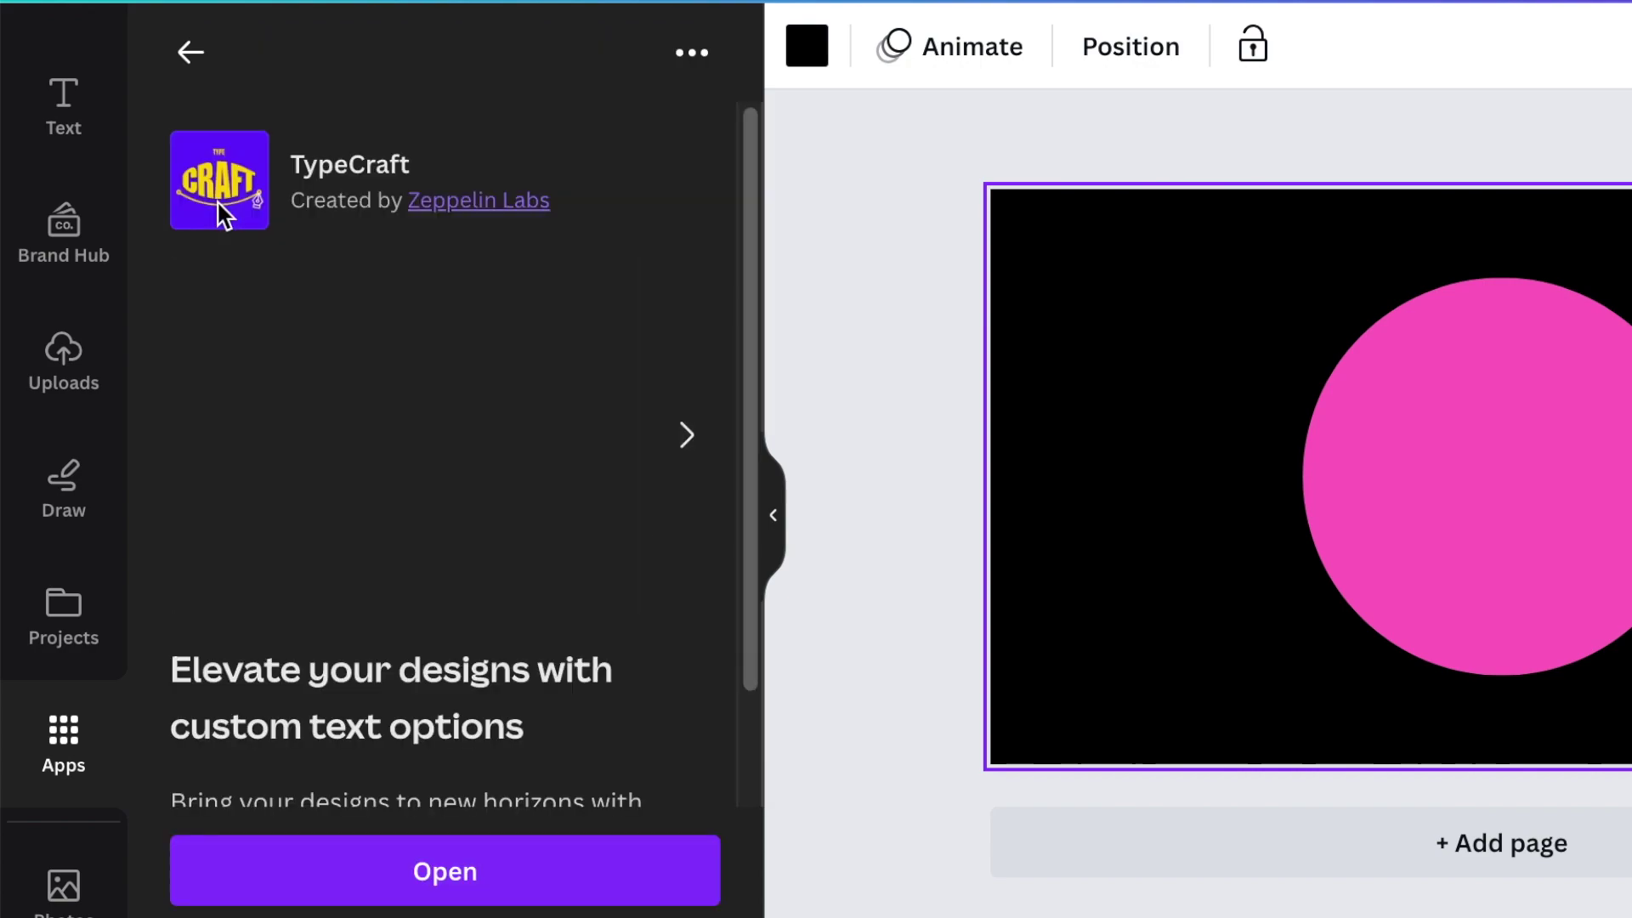
{"action": "scroll", "coordinate": [489, 603], "scroll_direction": "down", "scroll_amount": 3}
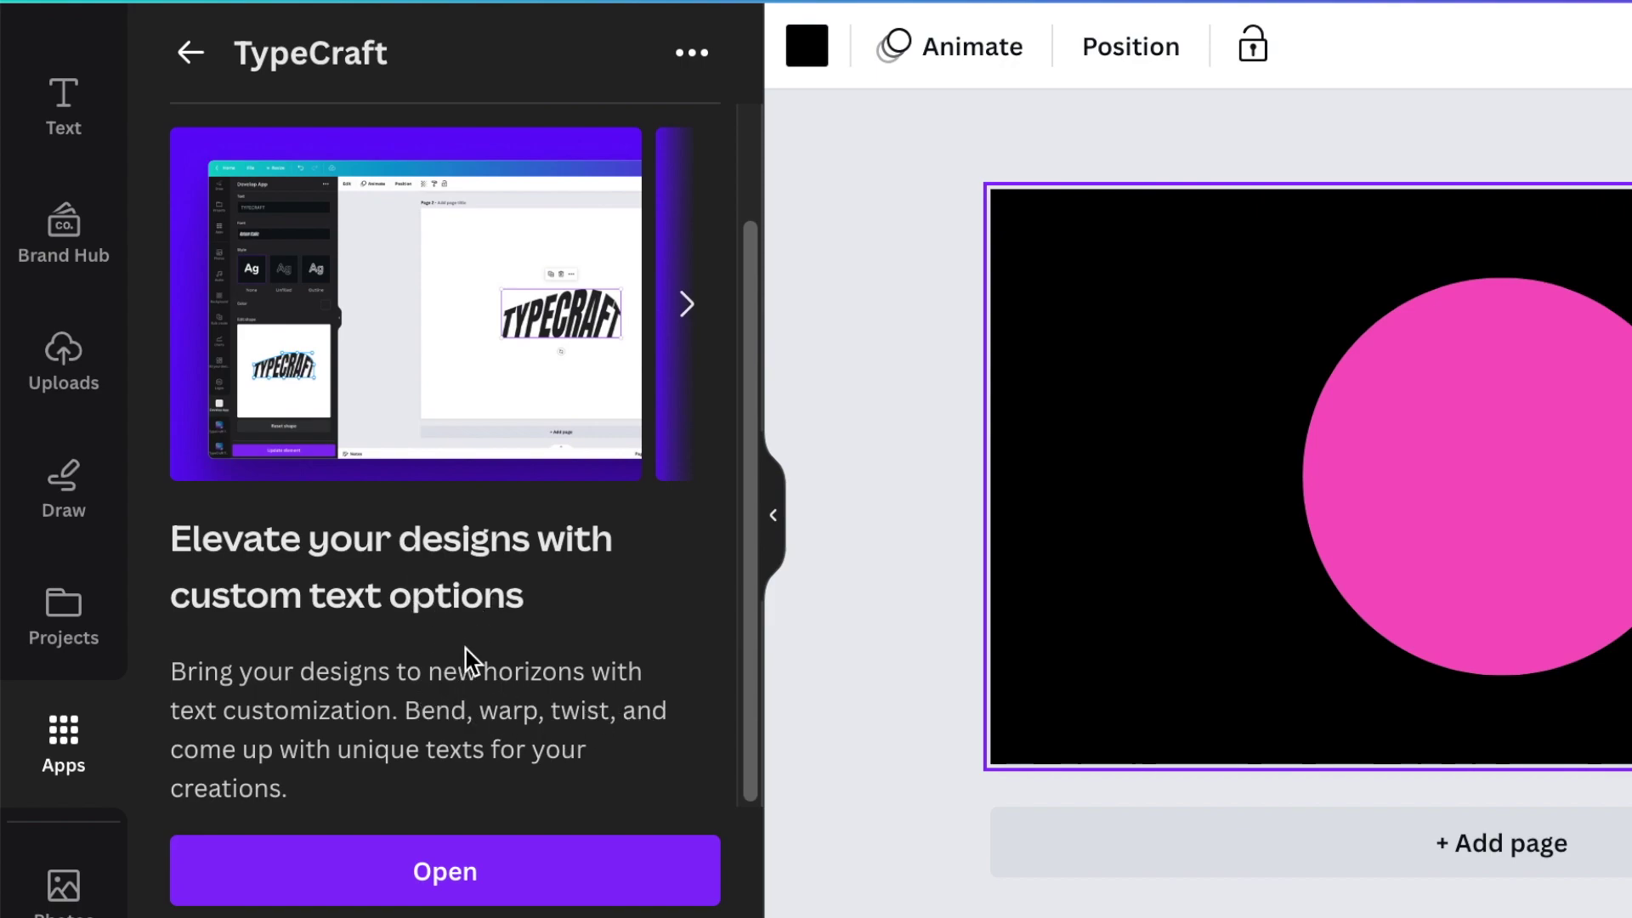
{"action": "left_click", "coordinate": [452, 872]}
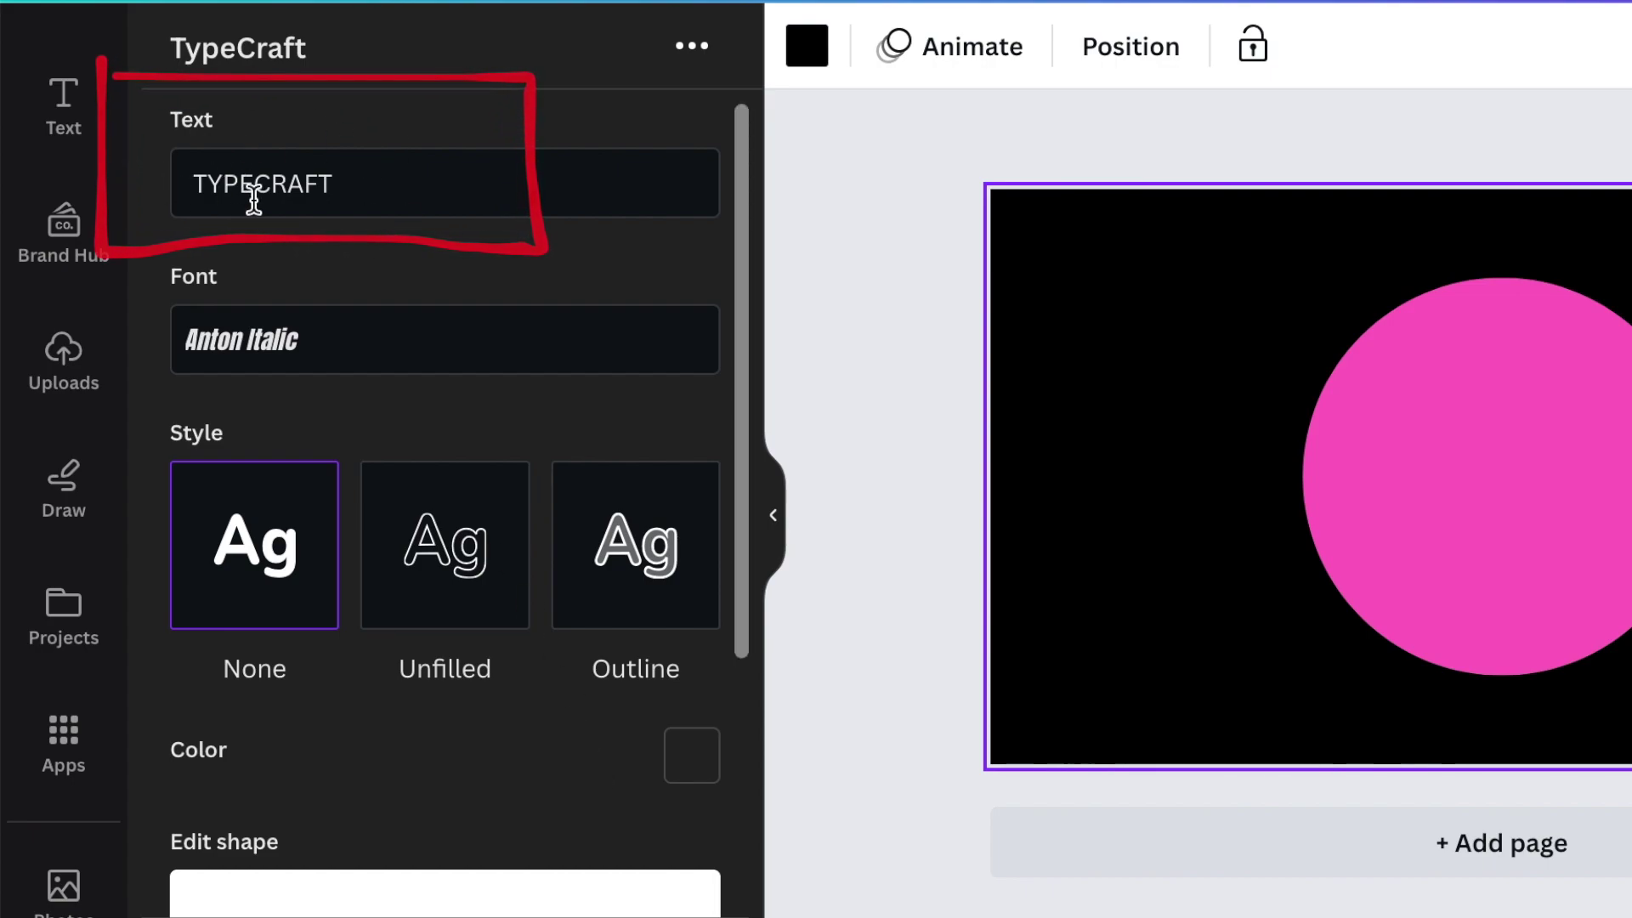
{"action": "left_click", "coordinate": [332, 347]}
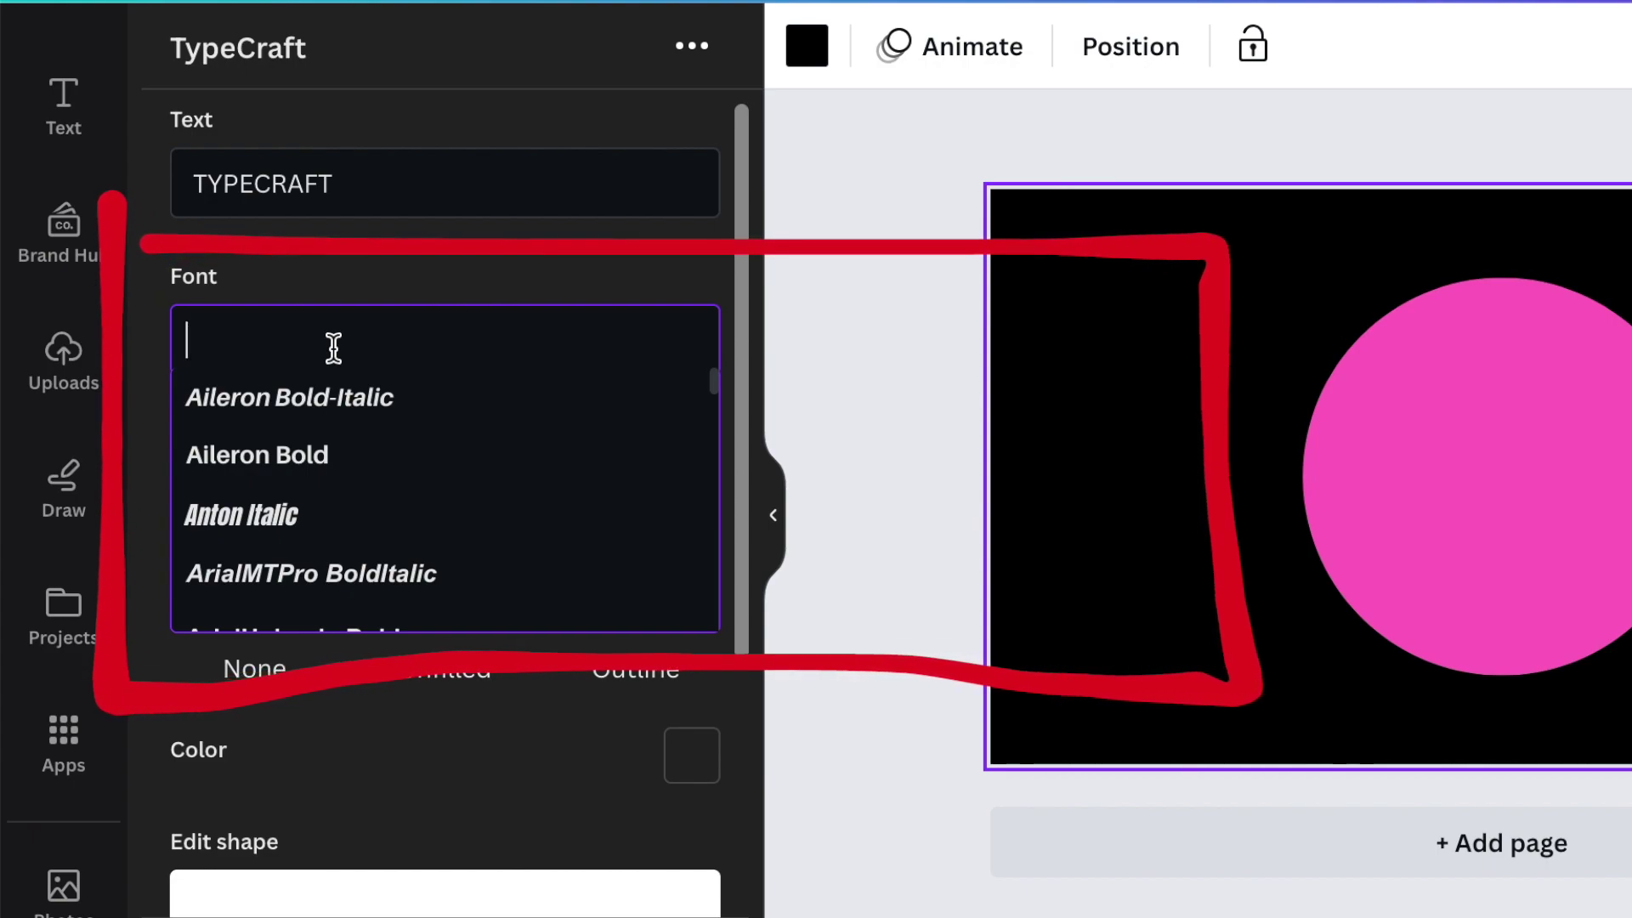
{"action": "scroll", "coordinate": [346, 430], "scroll_direction": "down", "scroll_amount": 10}
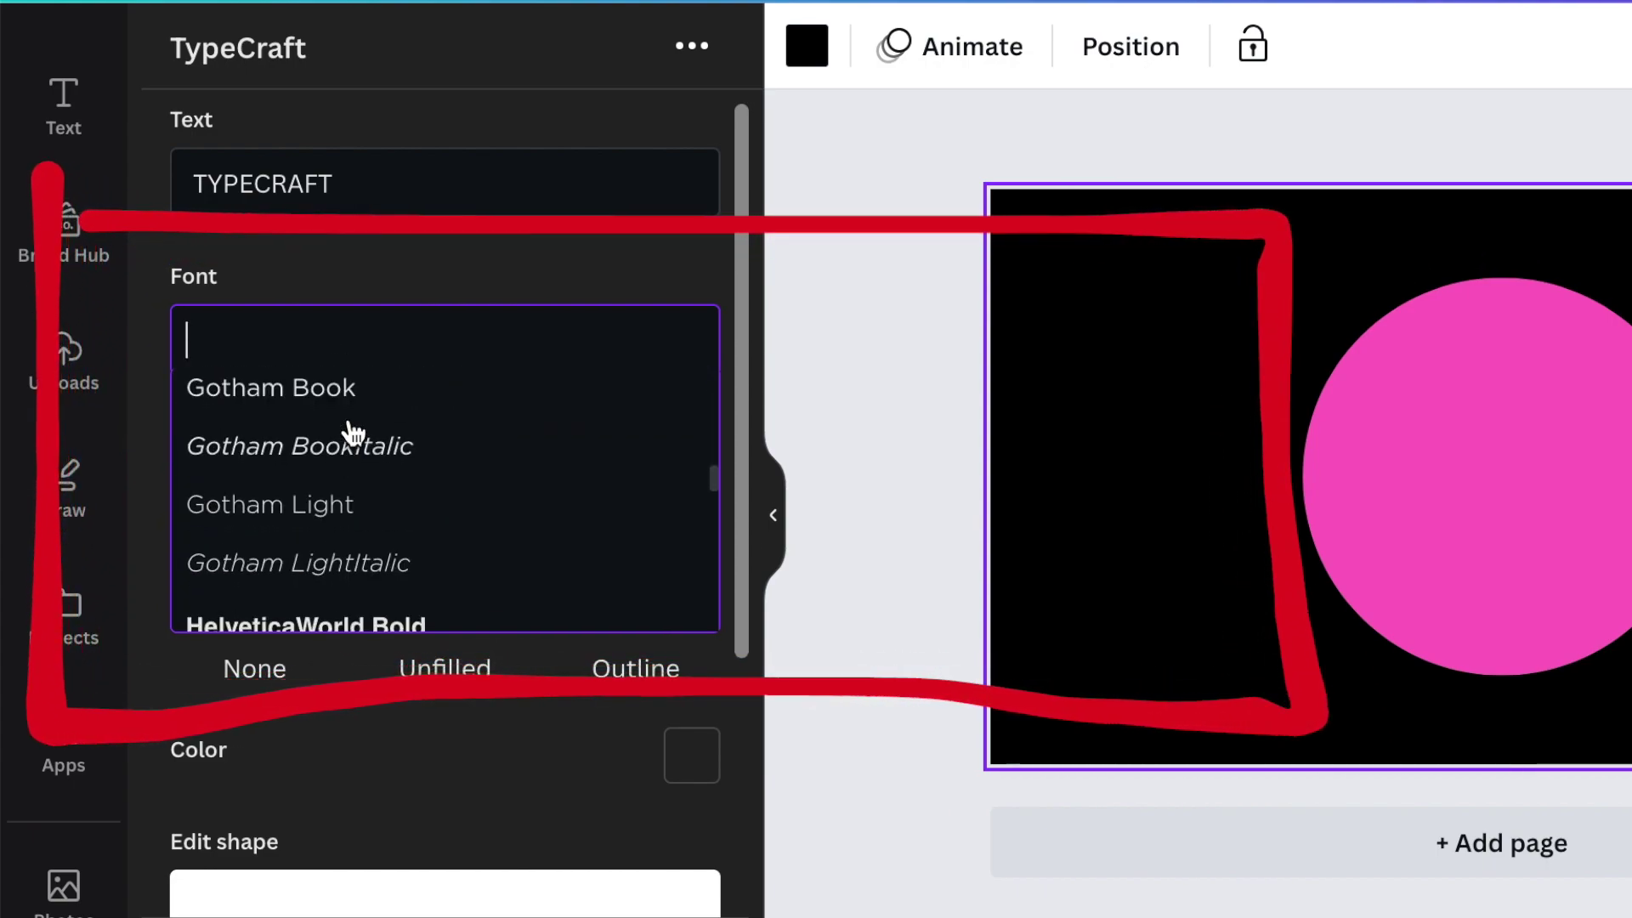
{"action": "scroll", "coordinate": [353, 434], "scroll_direction": "down", "scroll_amount": 8}
{"action": "scroll", "coordinate": [353, 433], "scroll_direction": "down", "scroll_amount": 2}
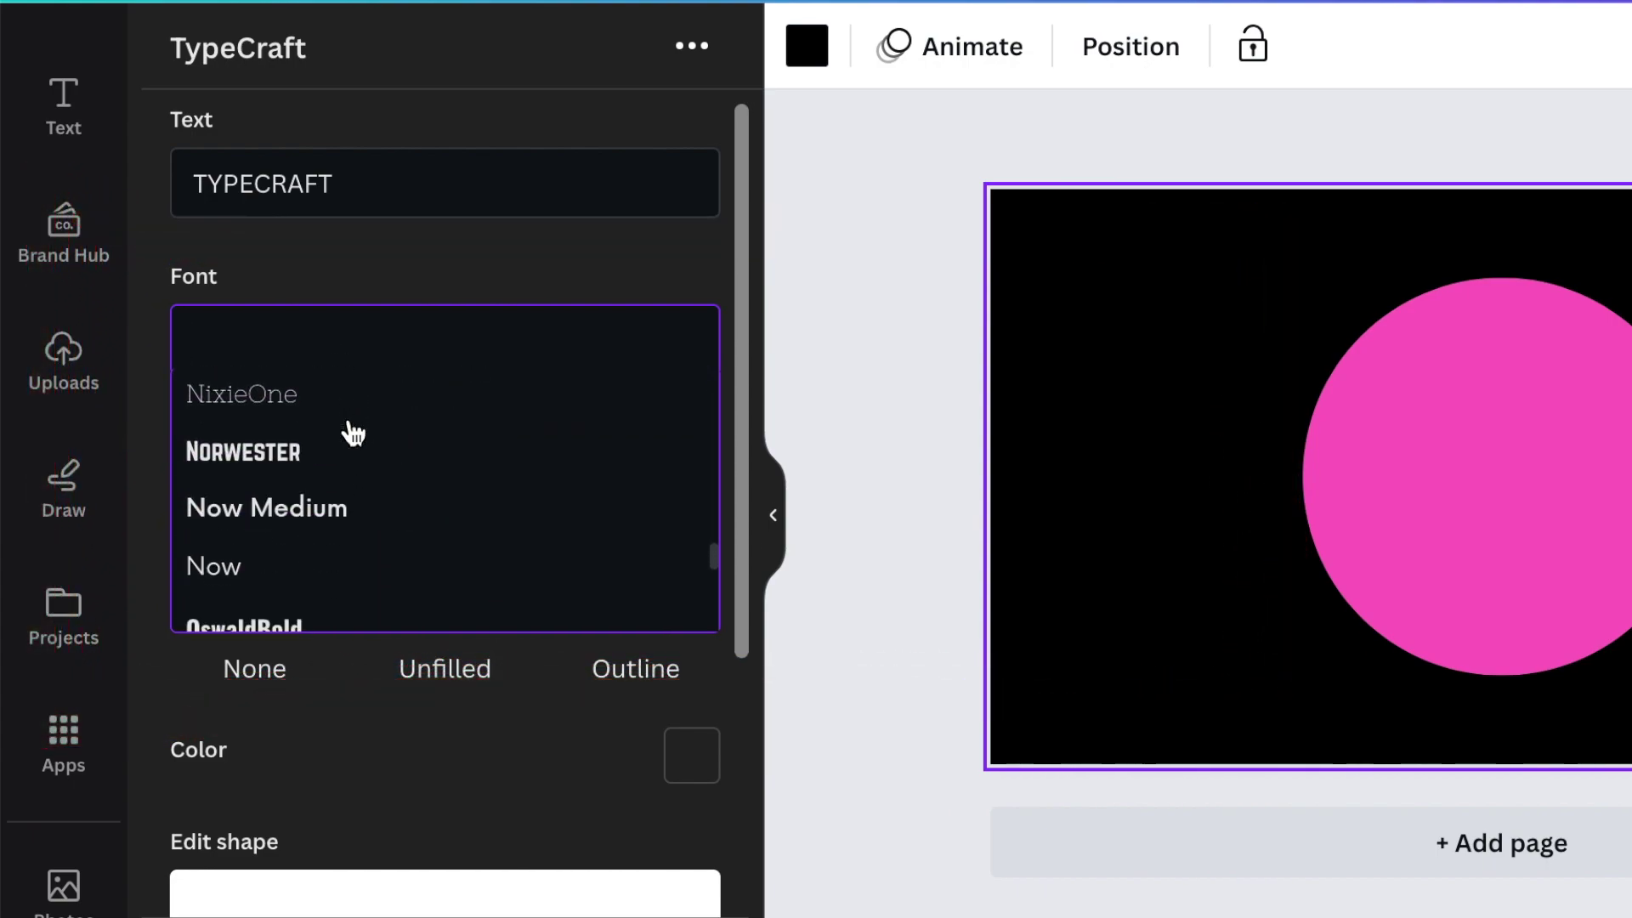
{"action": "scroll", "coordinate": [353, 434], "scroll_direction": "up", "scroll_amount": 2}
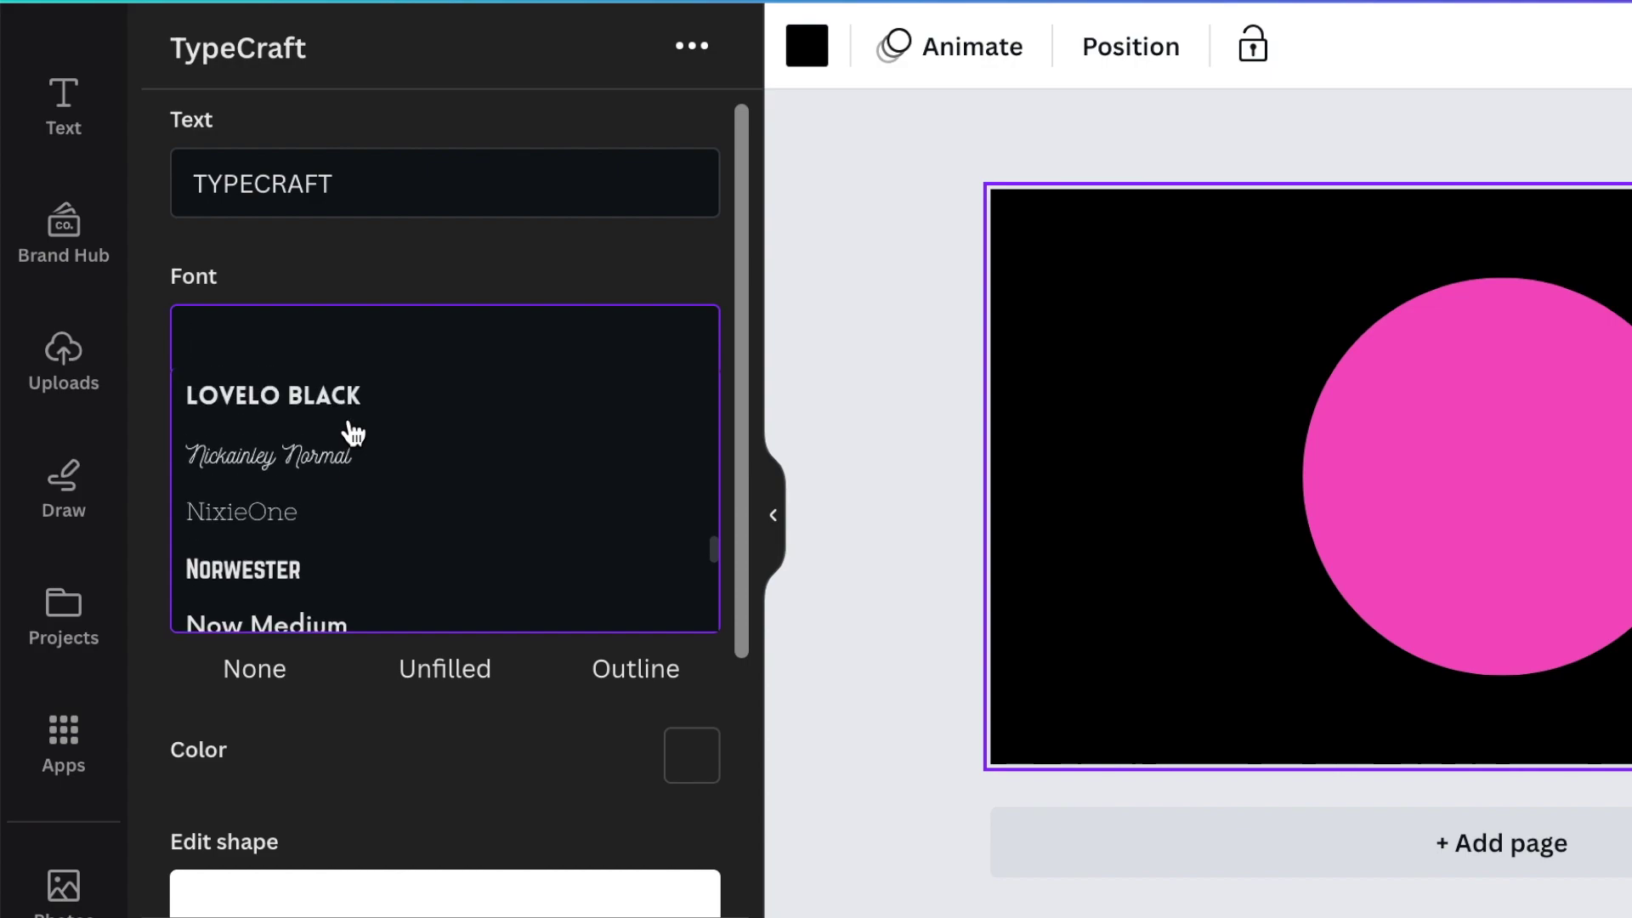
{"action": "scroll", "coordinate": [353, 434], "scroll_direction": "up", "scroll_amount": 2}
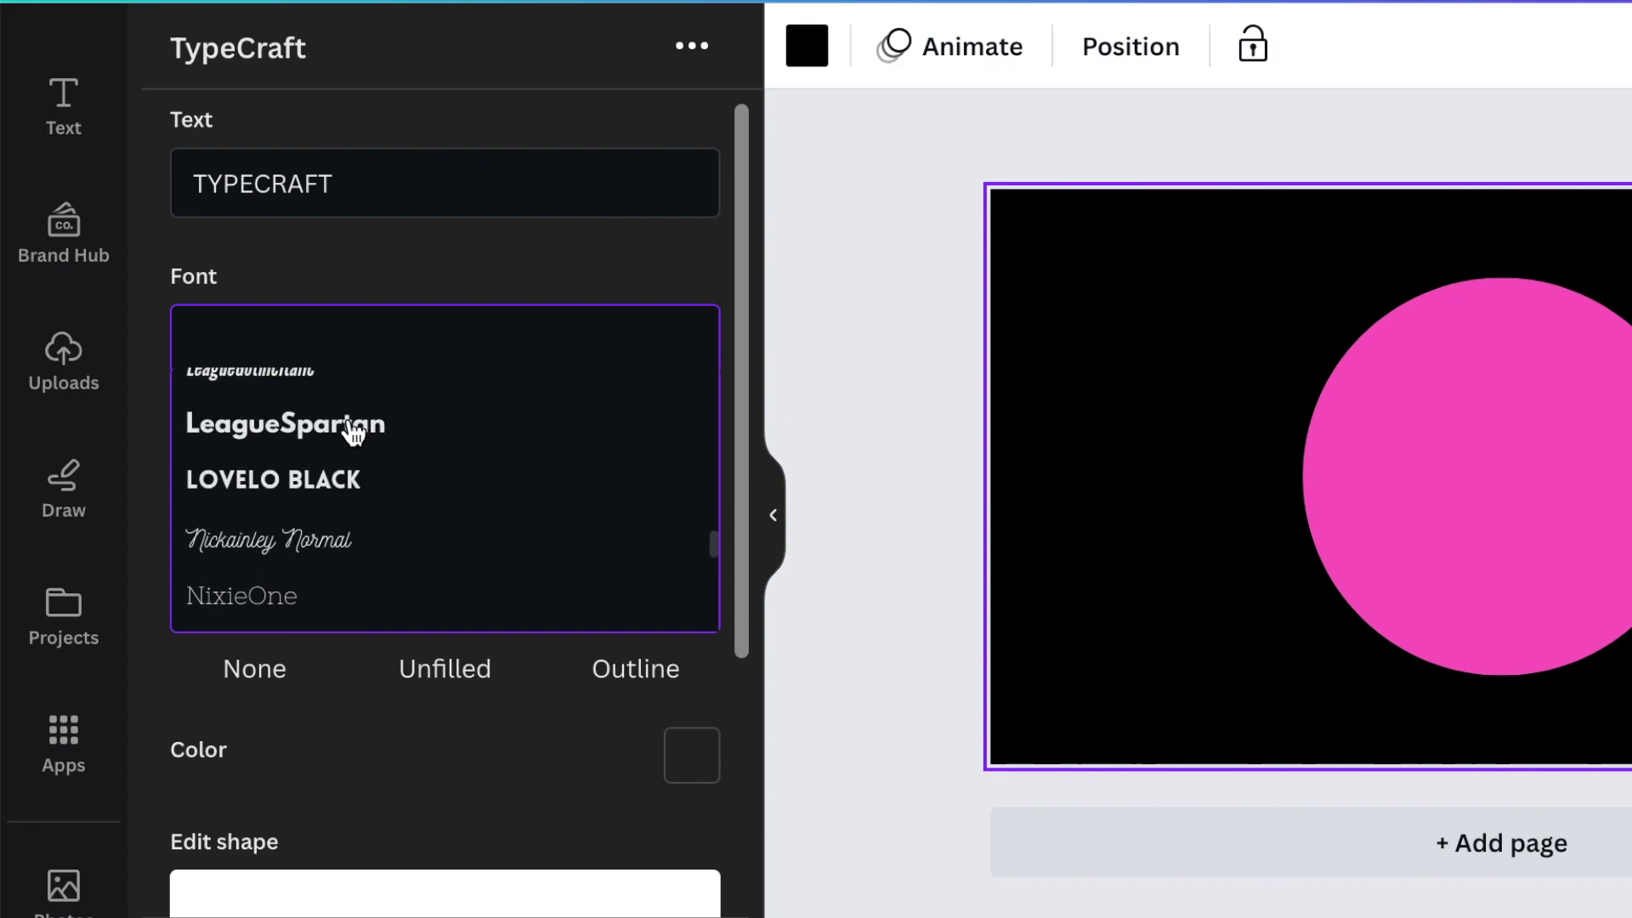
{"action": "scroll", "coordinate": [353, 434], "scroll_direction": "down", "scroll_amount": 2}
{"action": "left_click", "coordinate": [625, 279]}
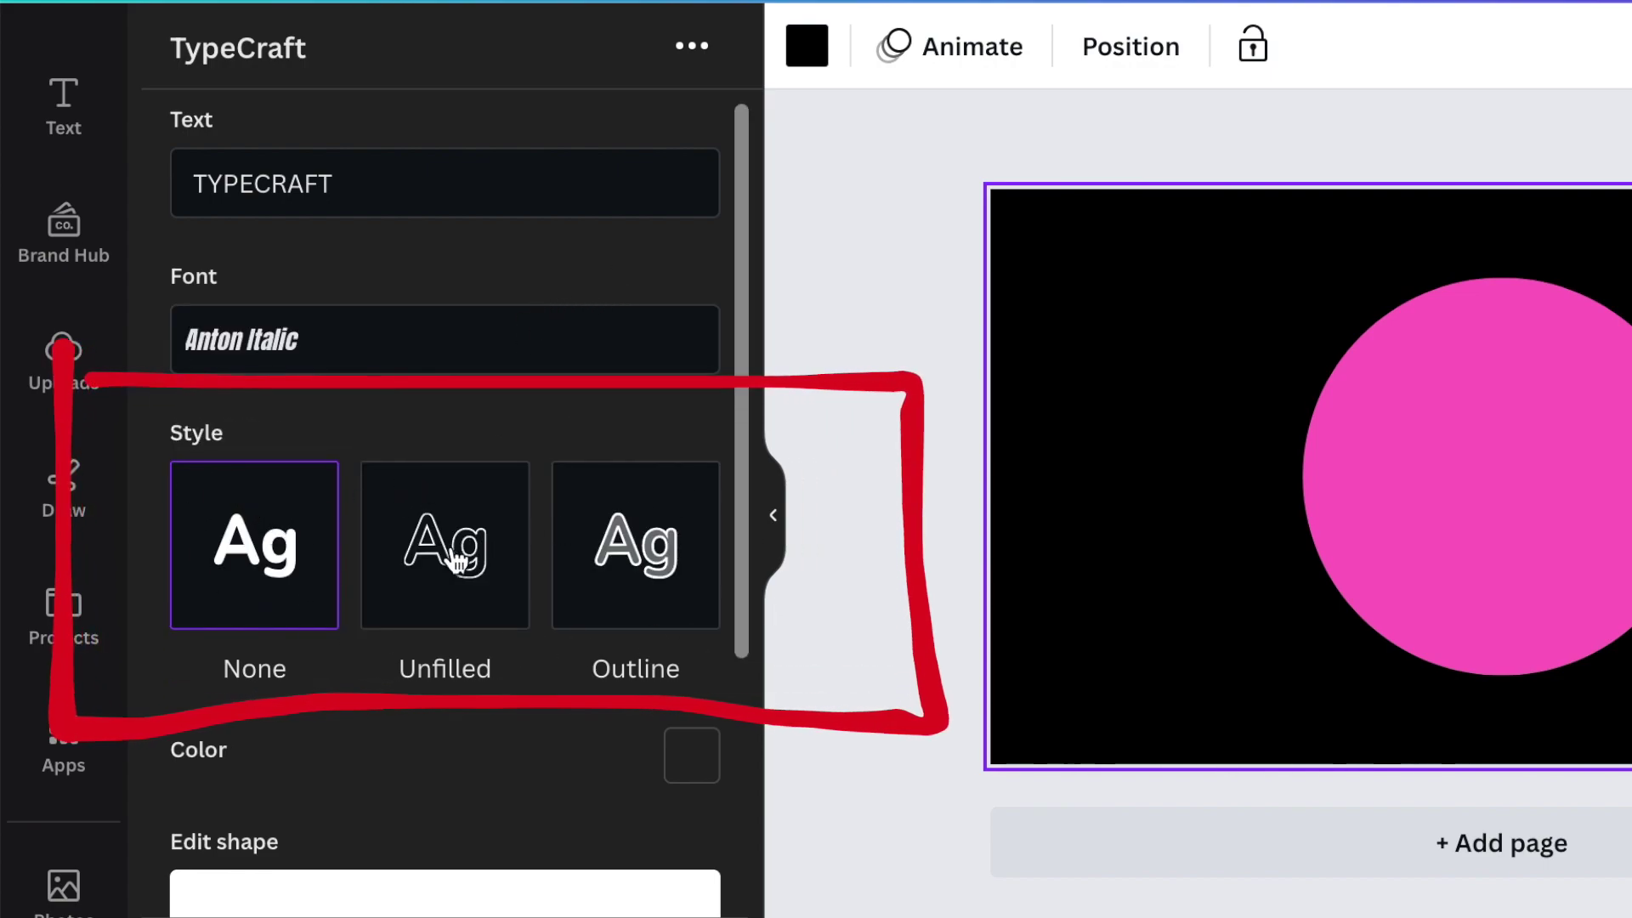
{"action": "scroll", "coordinate": [521, 591], "scroll_direction": "down", "scroll_amount": 3}
- Try an unfilled outline on the TYPECRAFT text, then revert to solid letters
{"action": "scroll", "coordinate": [521, 590], "scroll_direction": "up", "scroll_amount": 3}
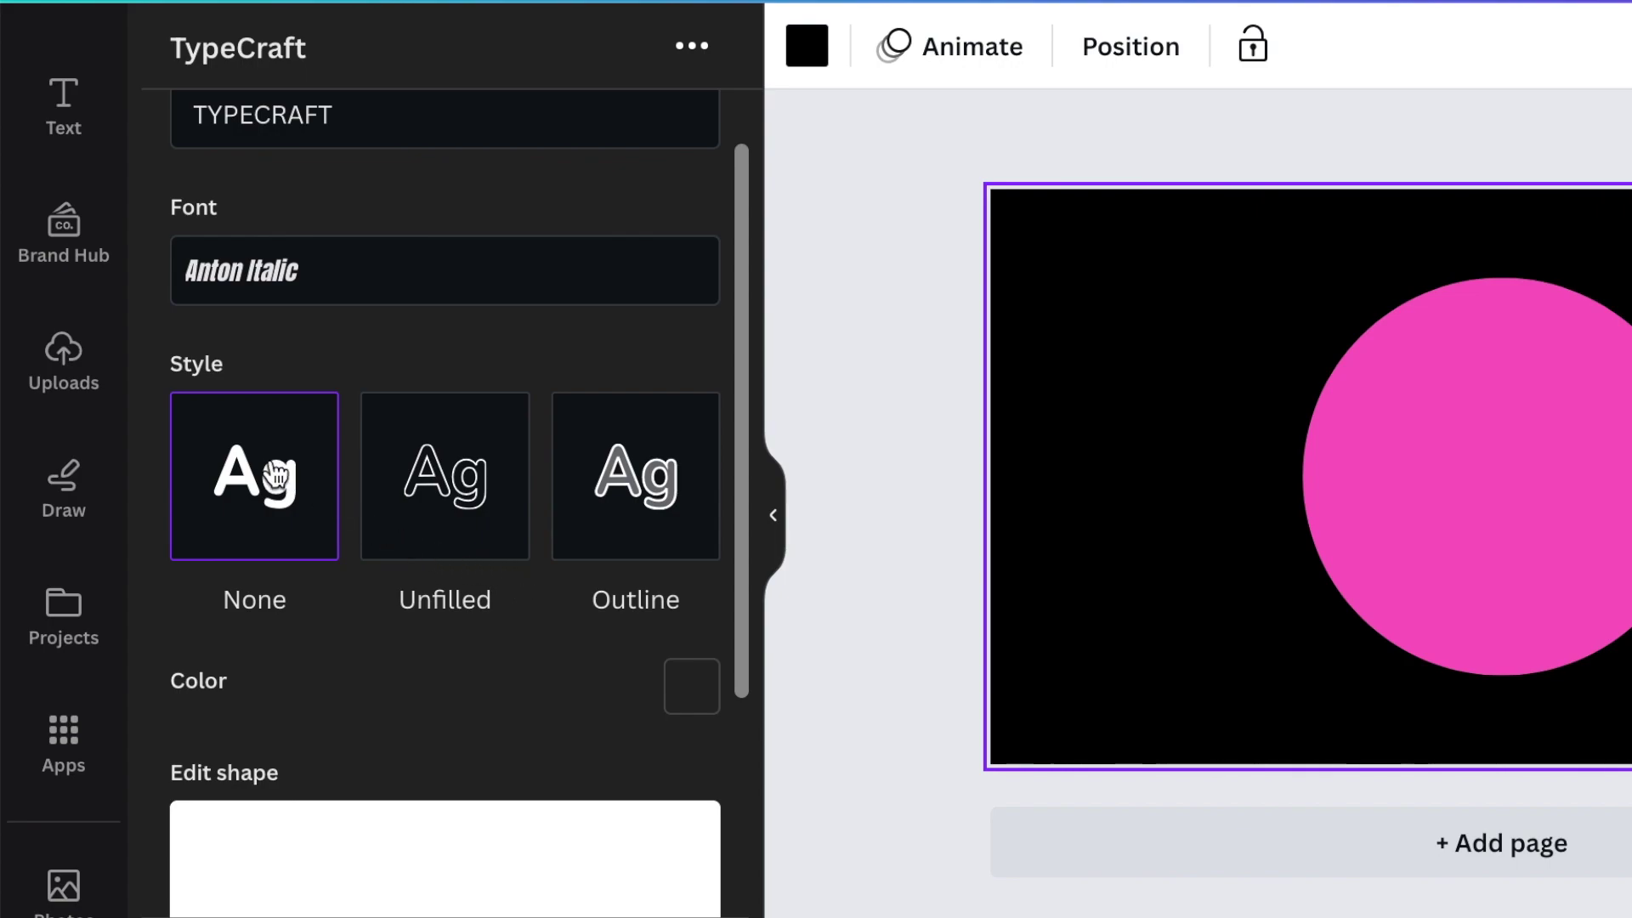
{"action": "left_click", "coordinate": [440, 470]}
{"action": "scroll", "coordinate": [471, 289], "scroll_direction": "down", "scroll_amount": 2}
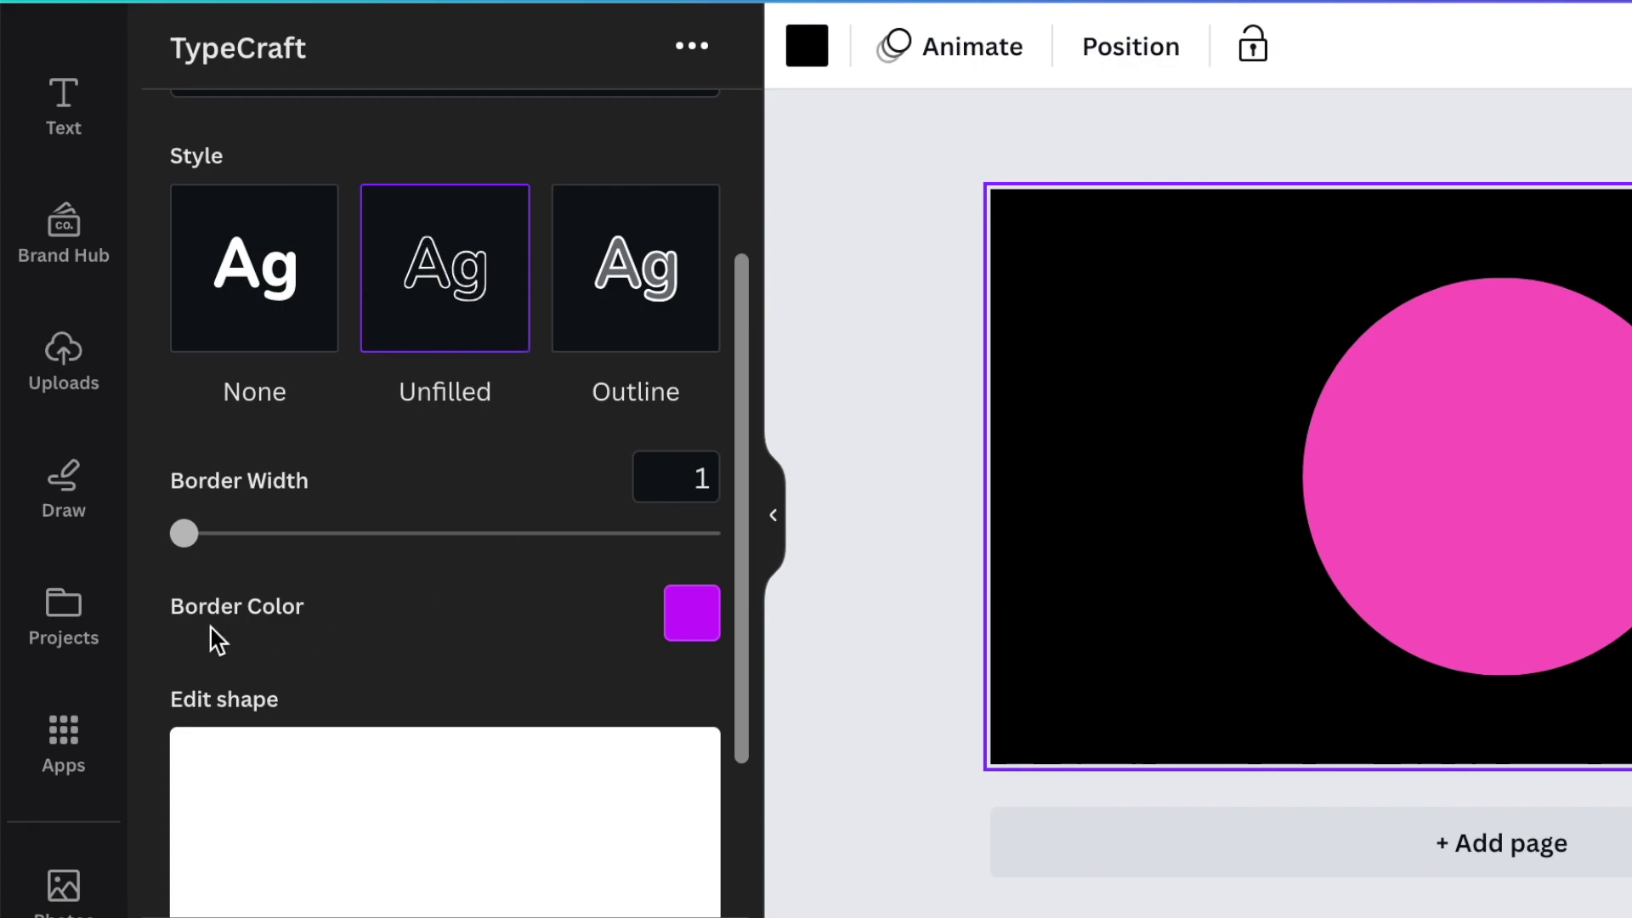
{"action": "scroll", "coordinate": [672, 710], "scroll_direction": "down", "scroll_amount": 3}
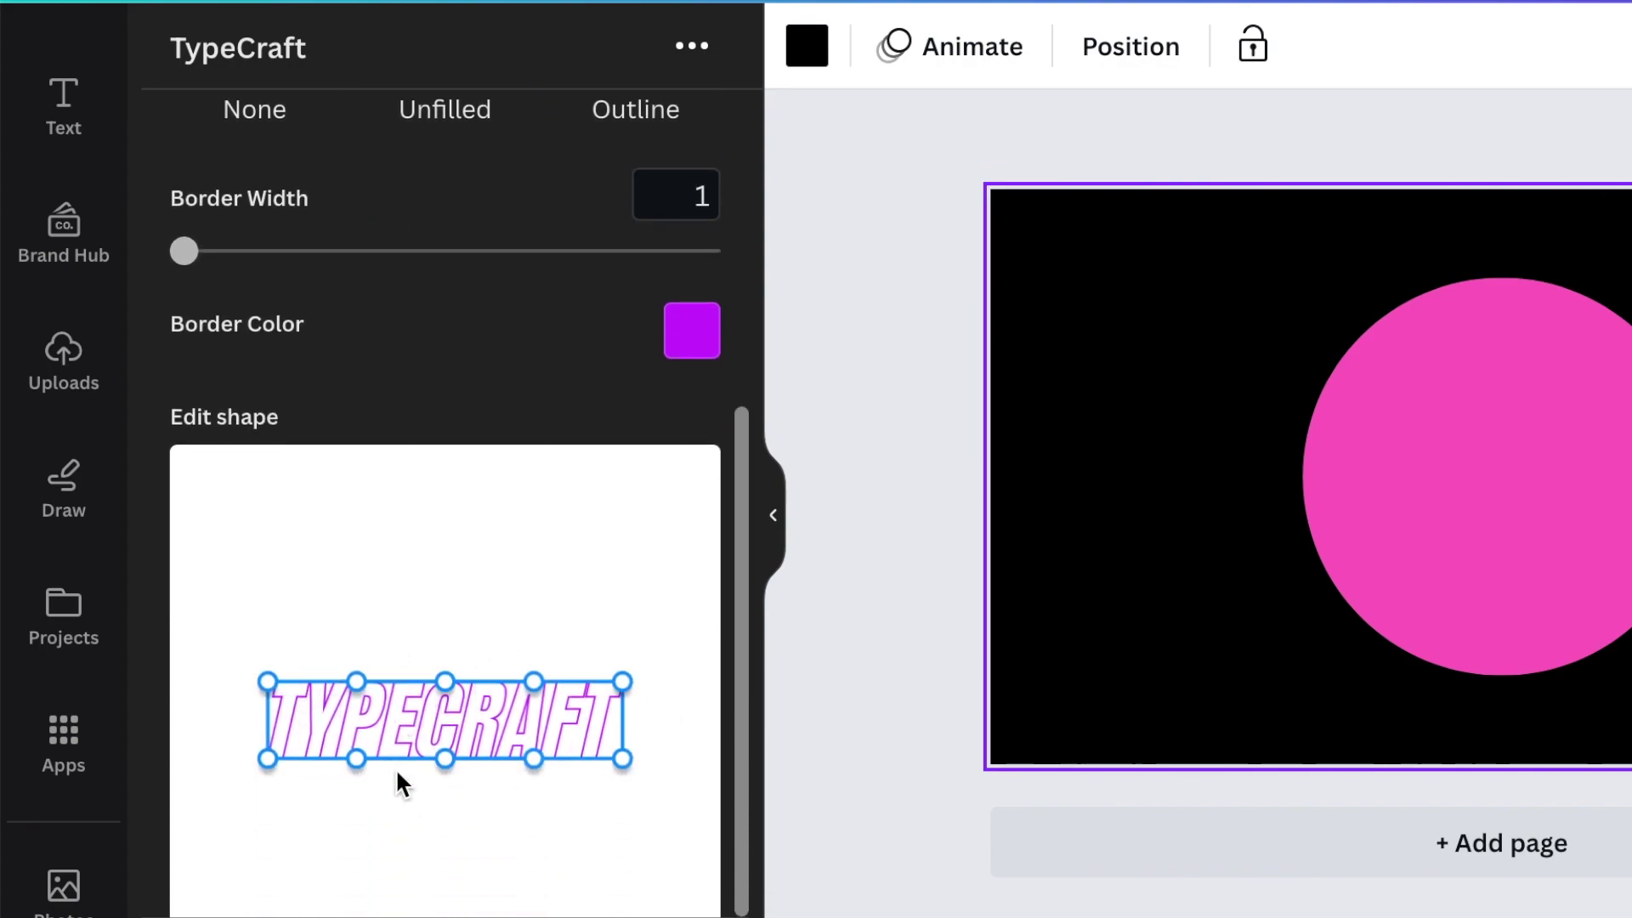
{"action": "scroll", "coordinate": [522, 711], "scroll_direction": "up", "scroll_amount": 6}
{"action": "left_click", "coordinate": [255, 551]}
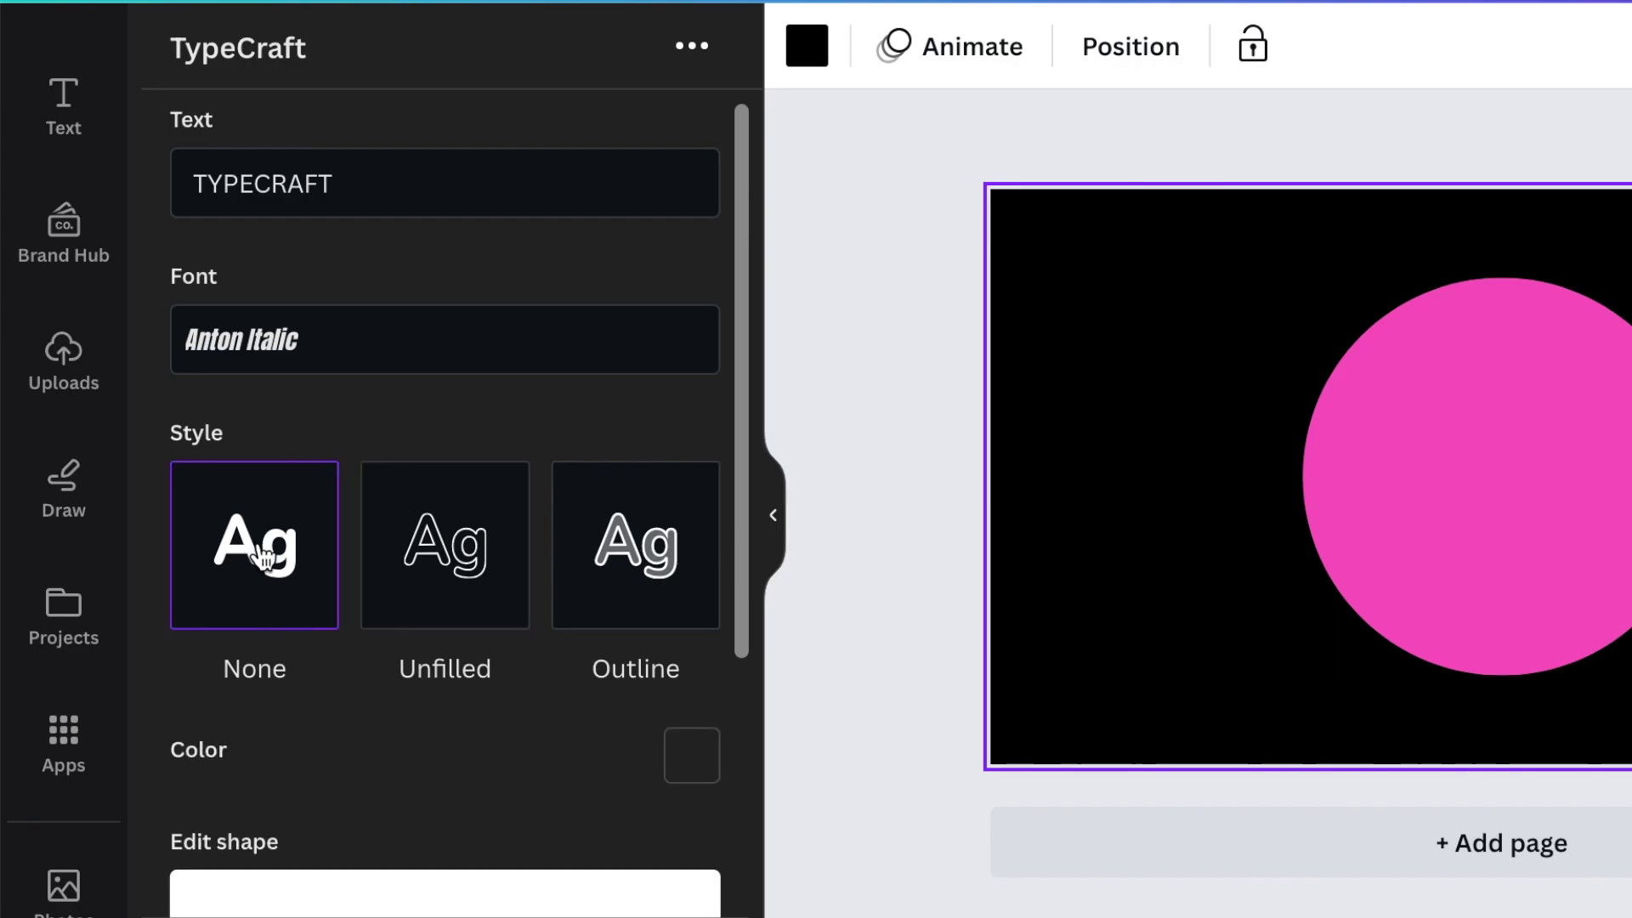
- Apply the Outline letter style to the TypeCraft text
{"action": "scroll", "coordinate": [490, 710], "scroll_direction": "down", "scroll_amount": 4}
{"action": "scroll", "coordinate": [488, 701], "scroll_direction": "down", "scroll_amount": 2}
{"action": "scroll", "coordinate": [474, 664], "scroll_direction": "up", "scroll_amount": 4}
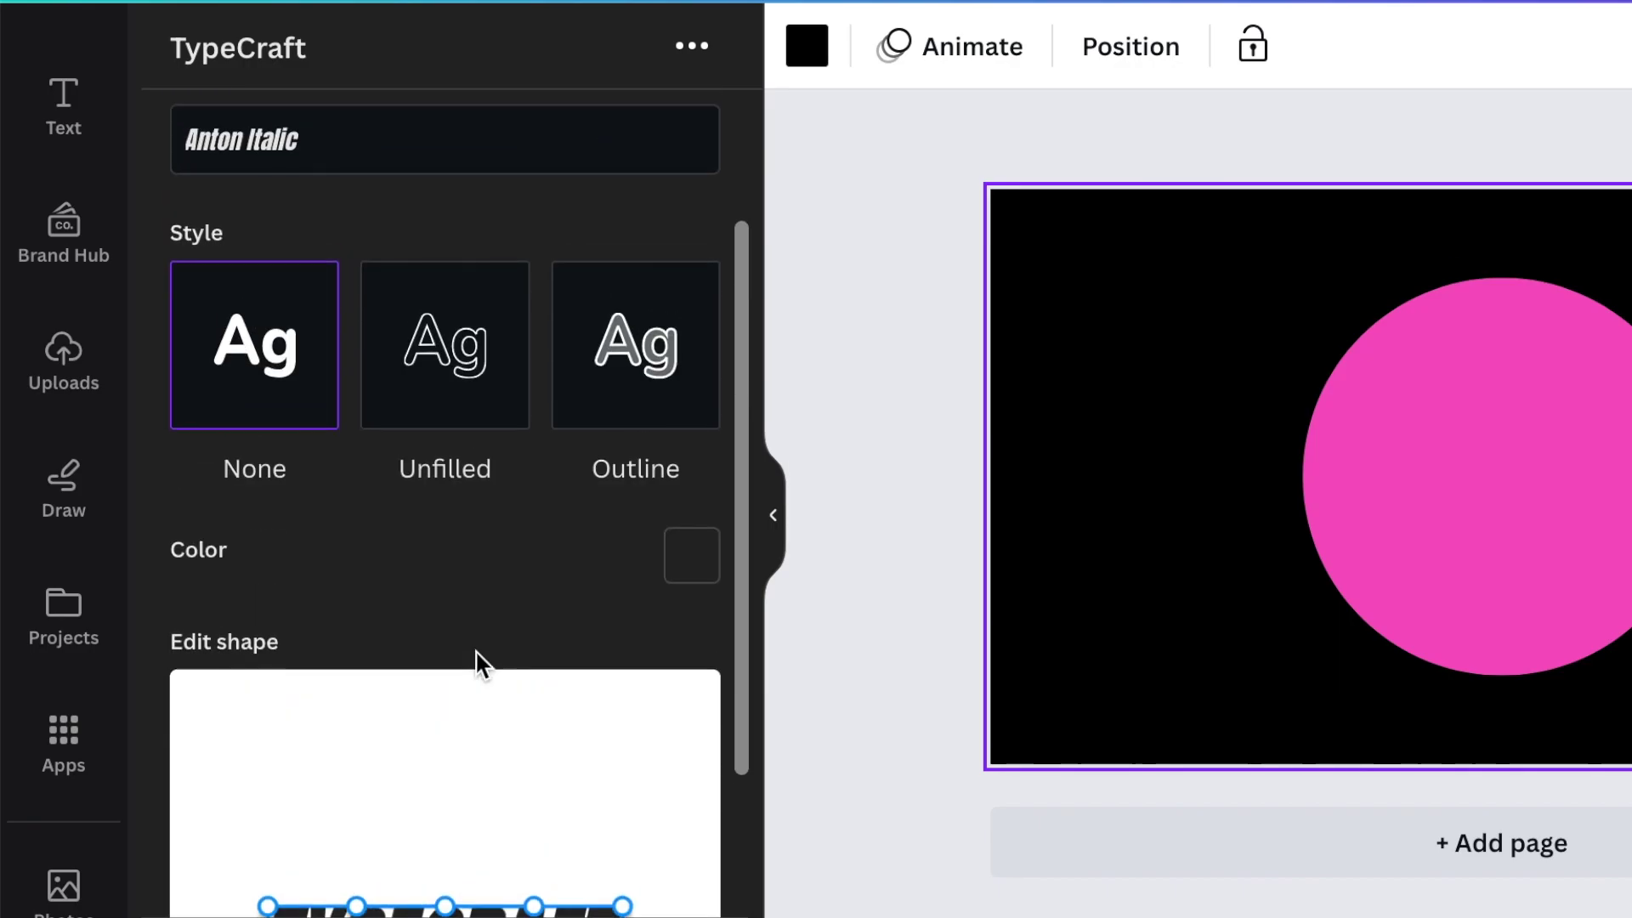
{"action": "left_click", "coordinate": [650, 364]}
- Review the Outline settings: Border Width 1, purple Border Color and the Edit shape preview
{"action": "scroll", "coordinate": [639, 472], "scroll_direction": "down", "scroll_amount": 1}
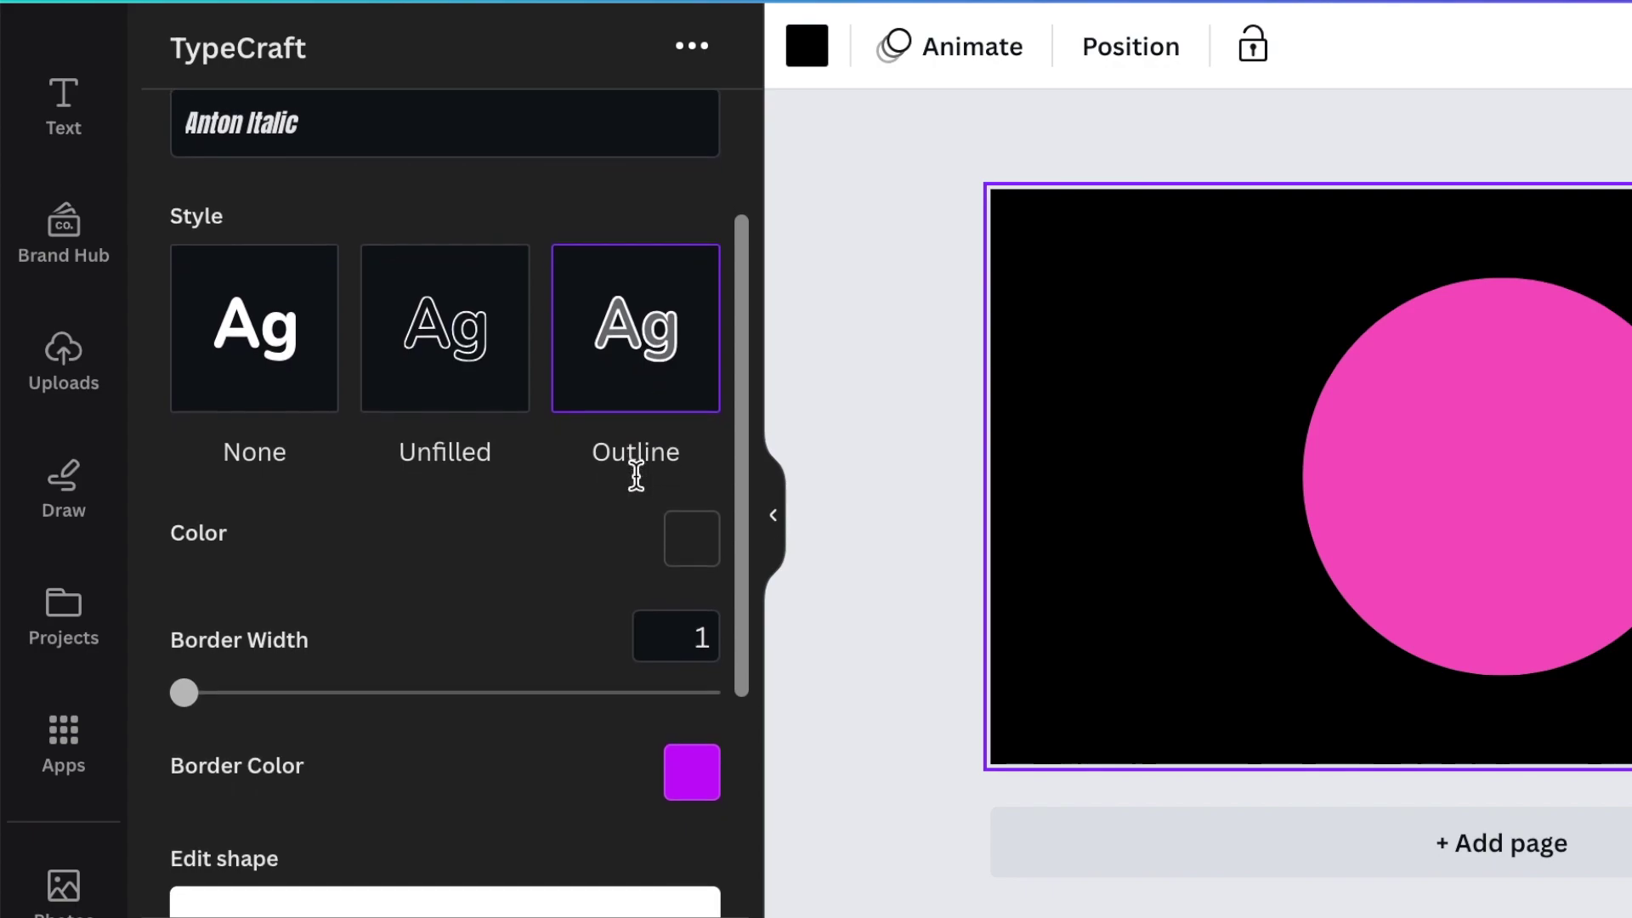
{"action": "scroll", "coordinate": [637, 468], "scroll_direction": "up", "scroll_amount": 1}
{"action": "scroll", "coordinate": [636, 476], "scroll_direction": "down", "scroll_amount": 4}
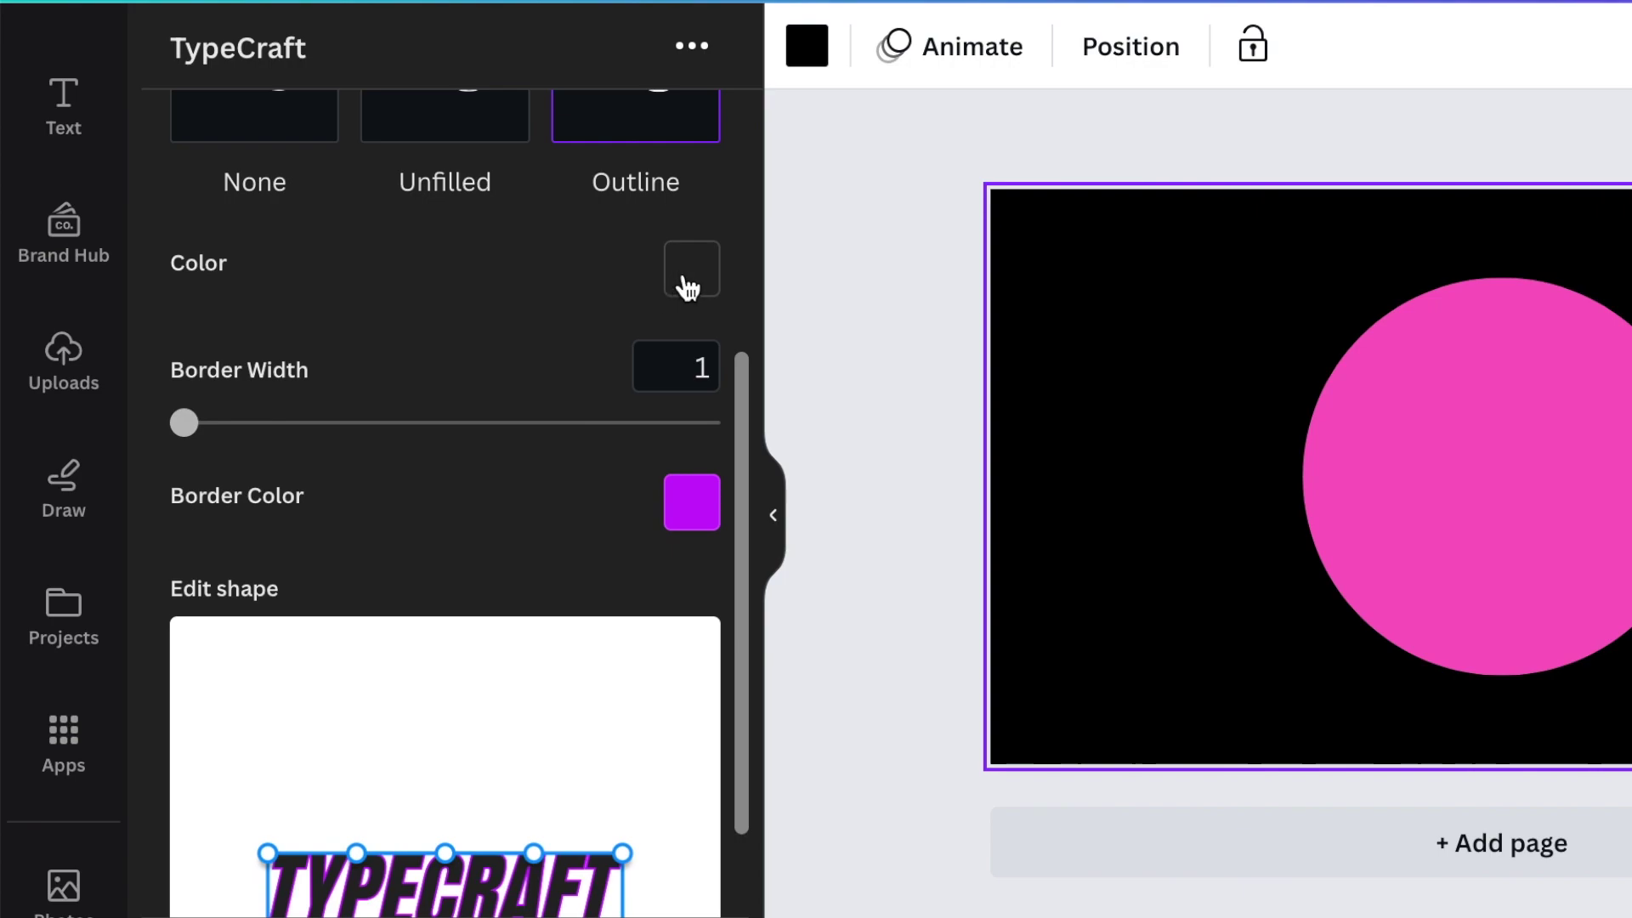
{"action": "scroll", "coordinate": [691, 285], "scroll_direction": "up", "scroll_amount": 1}
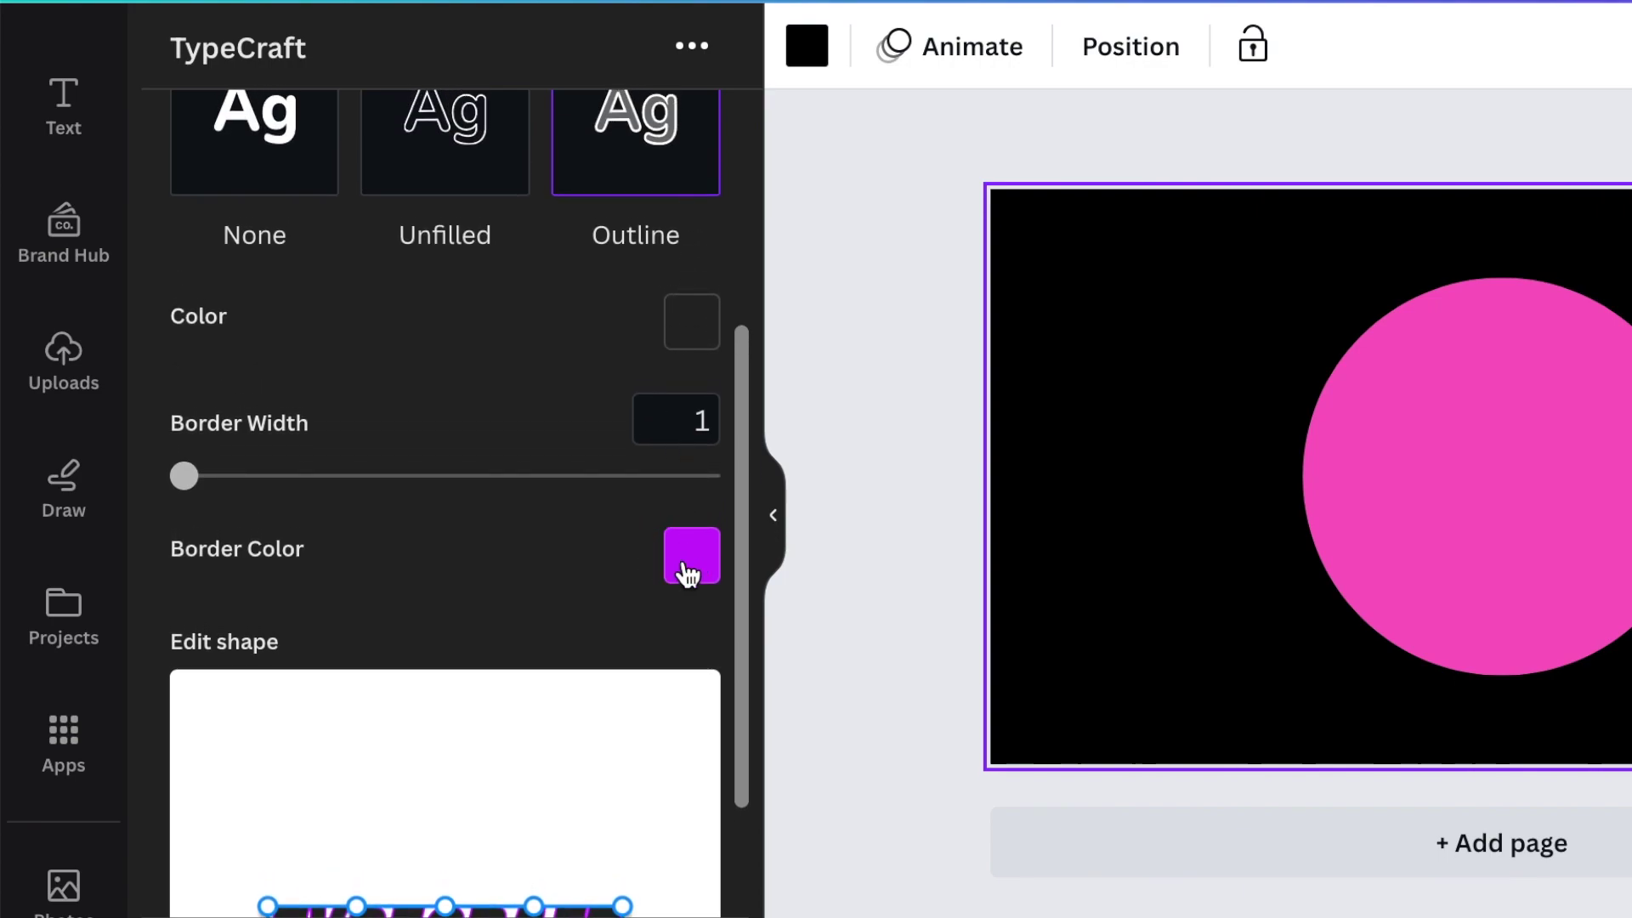
{"action": "scroll", "coordinate": [689, 575], "scroll_direction": "down", "scroll_amount": 2}
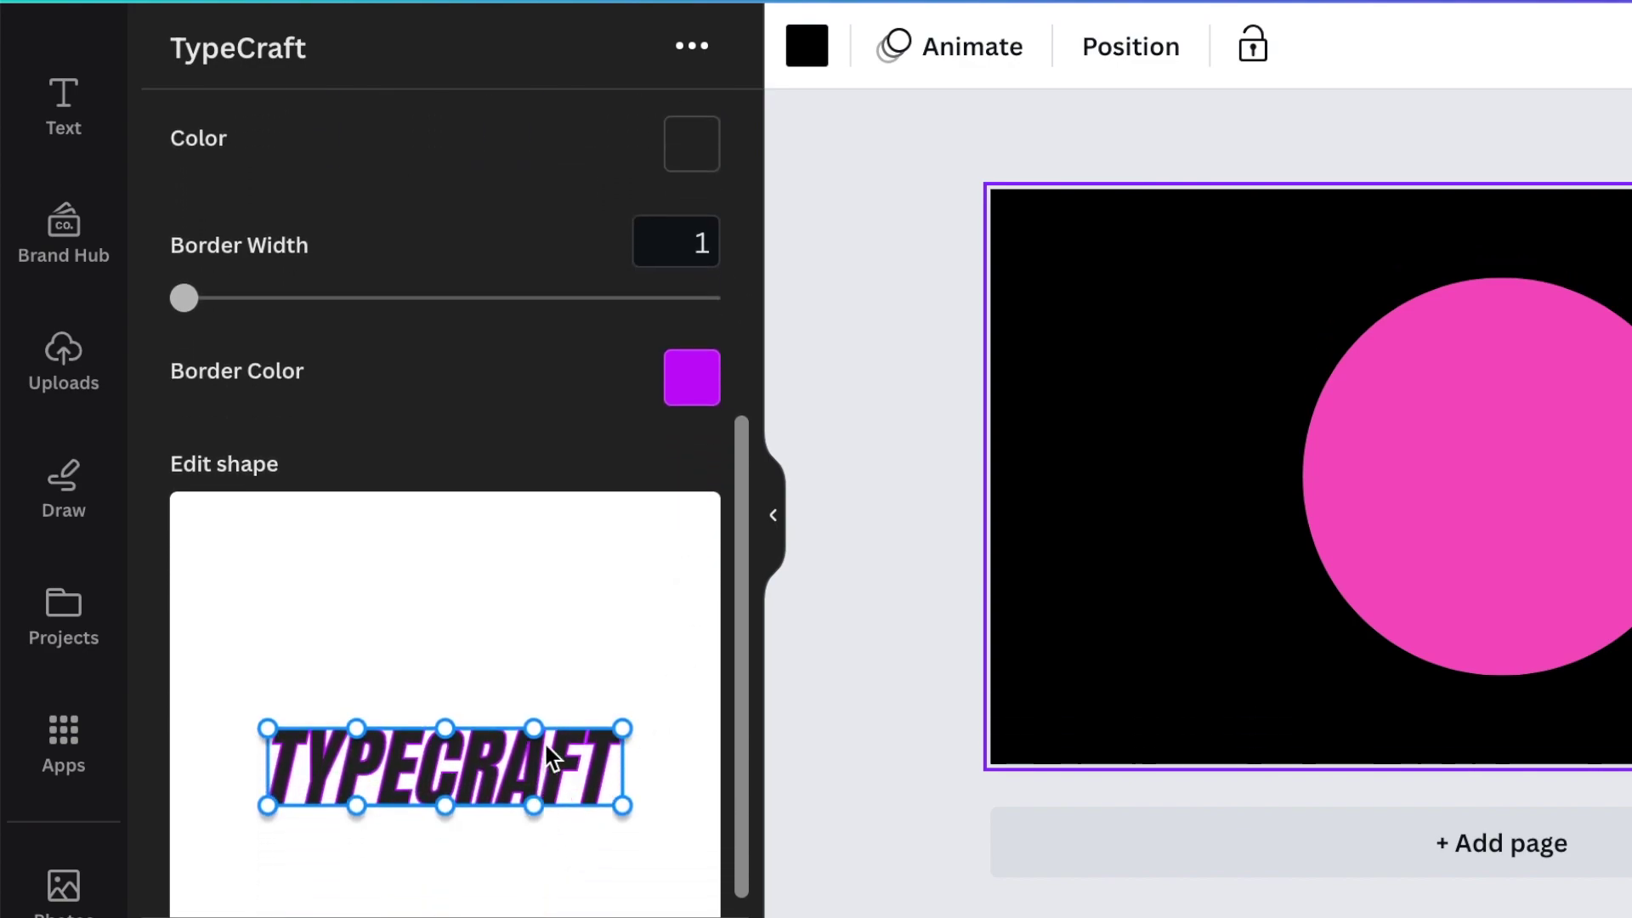
{"action": "scroll", "coordinate": [546, 747], "scroll_direction": "down", "scroll_amount": 3}
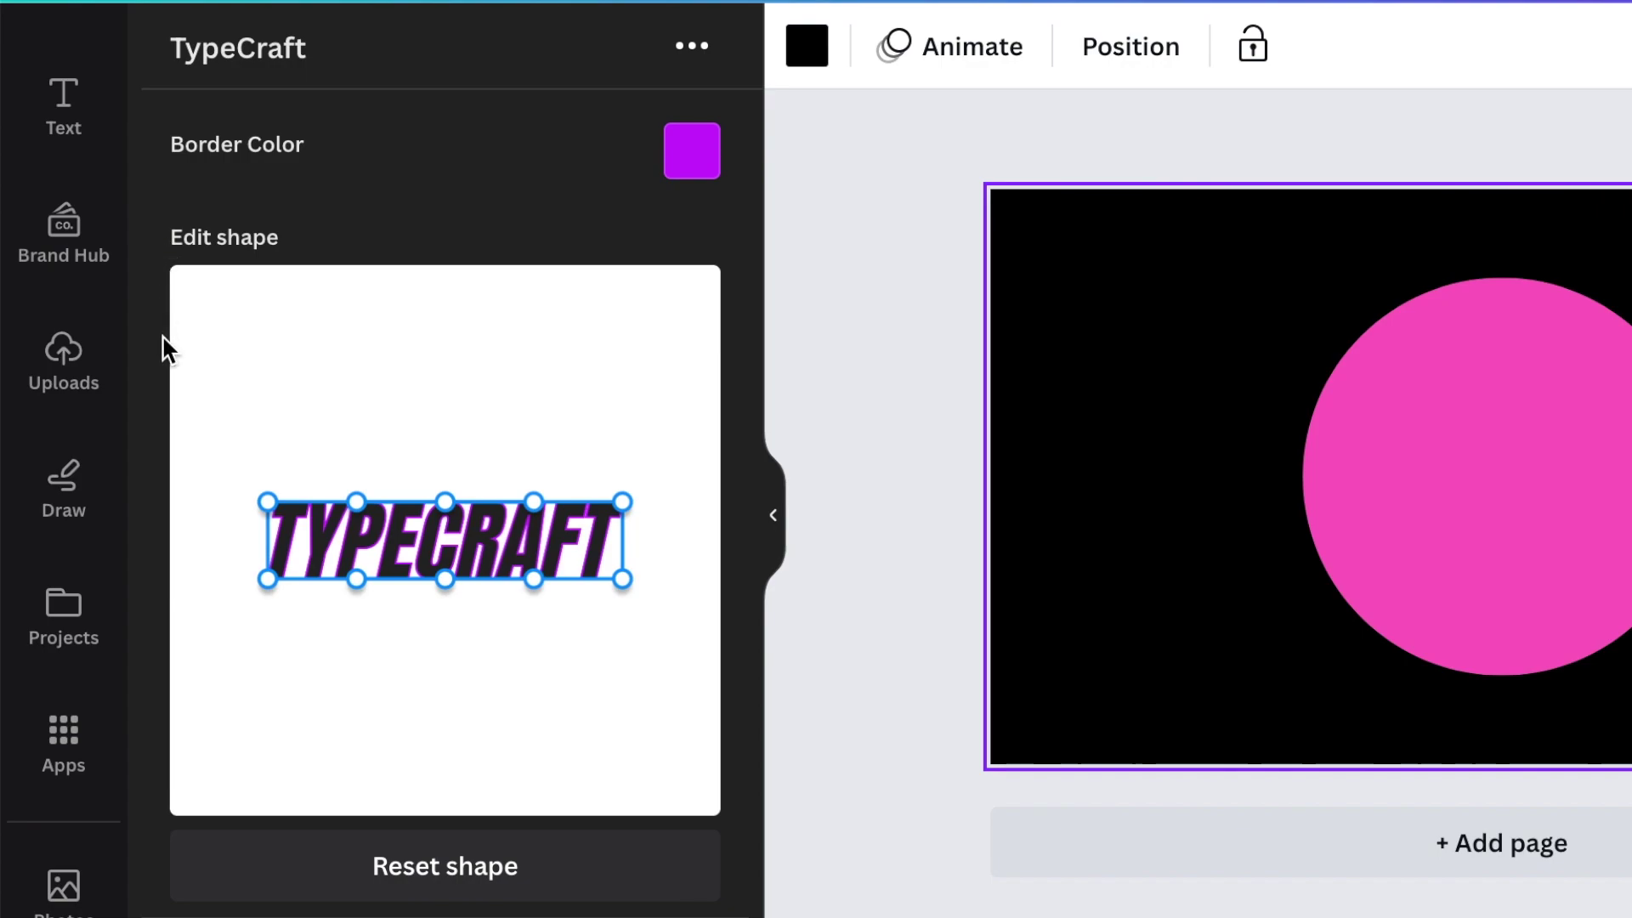
{"action": "scroll", "coordinate": [291, 605], "scroll_direction": "up", "scroll_amount": 3}
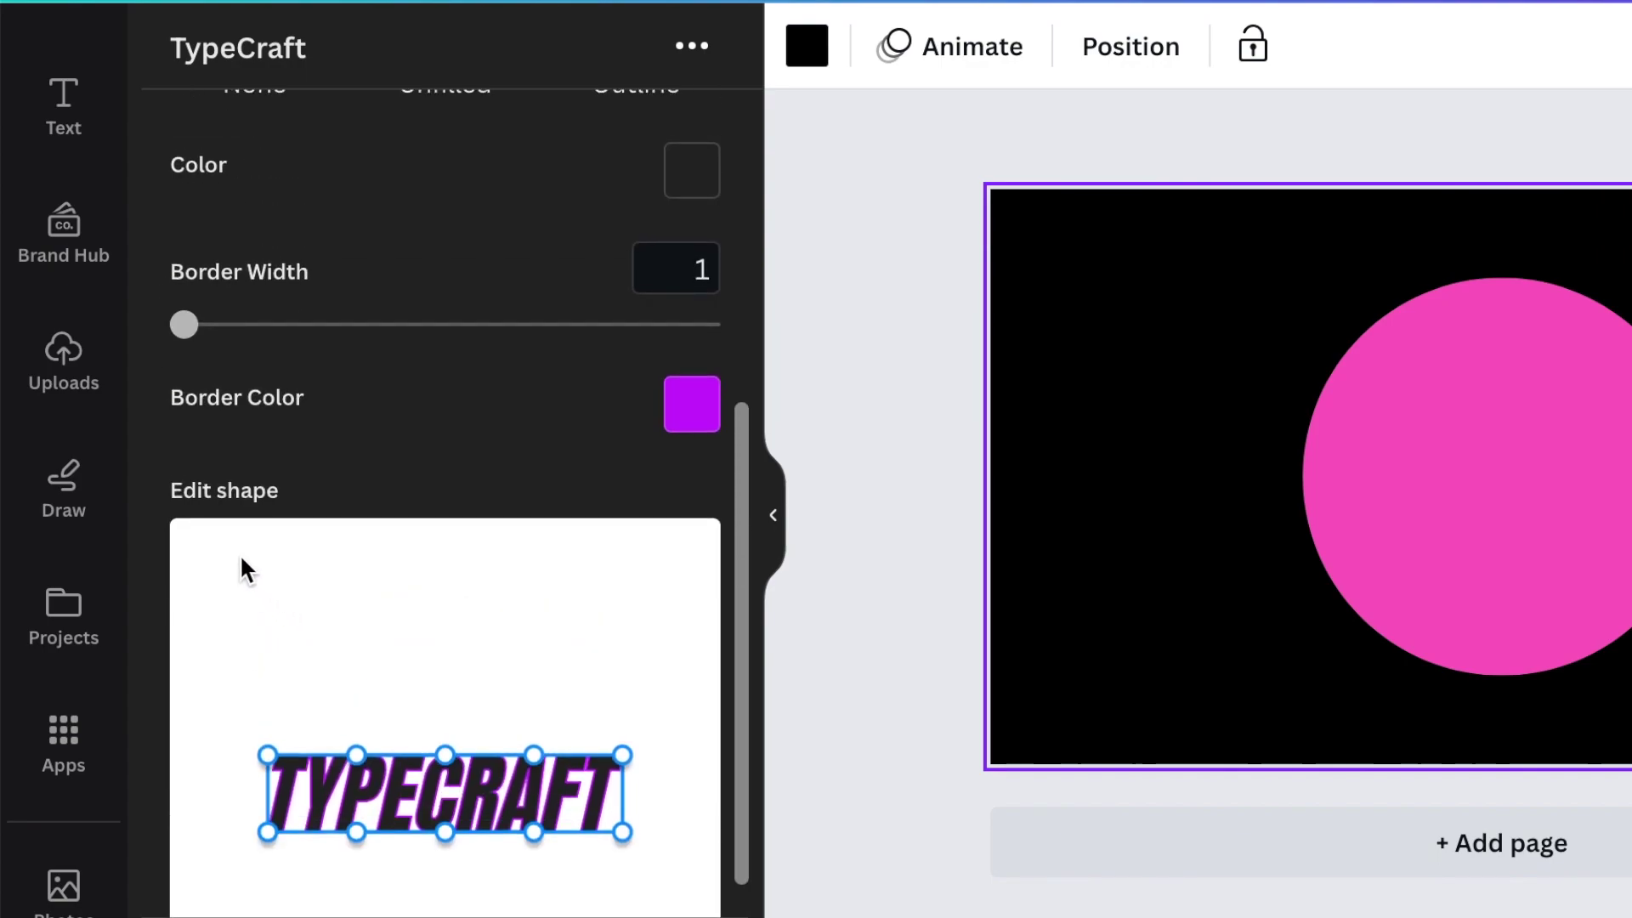
{"action": "scroll", "coordinate": [529, 723], "scroll_direction": "down", "scroll_amount": 3}
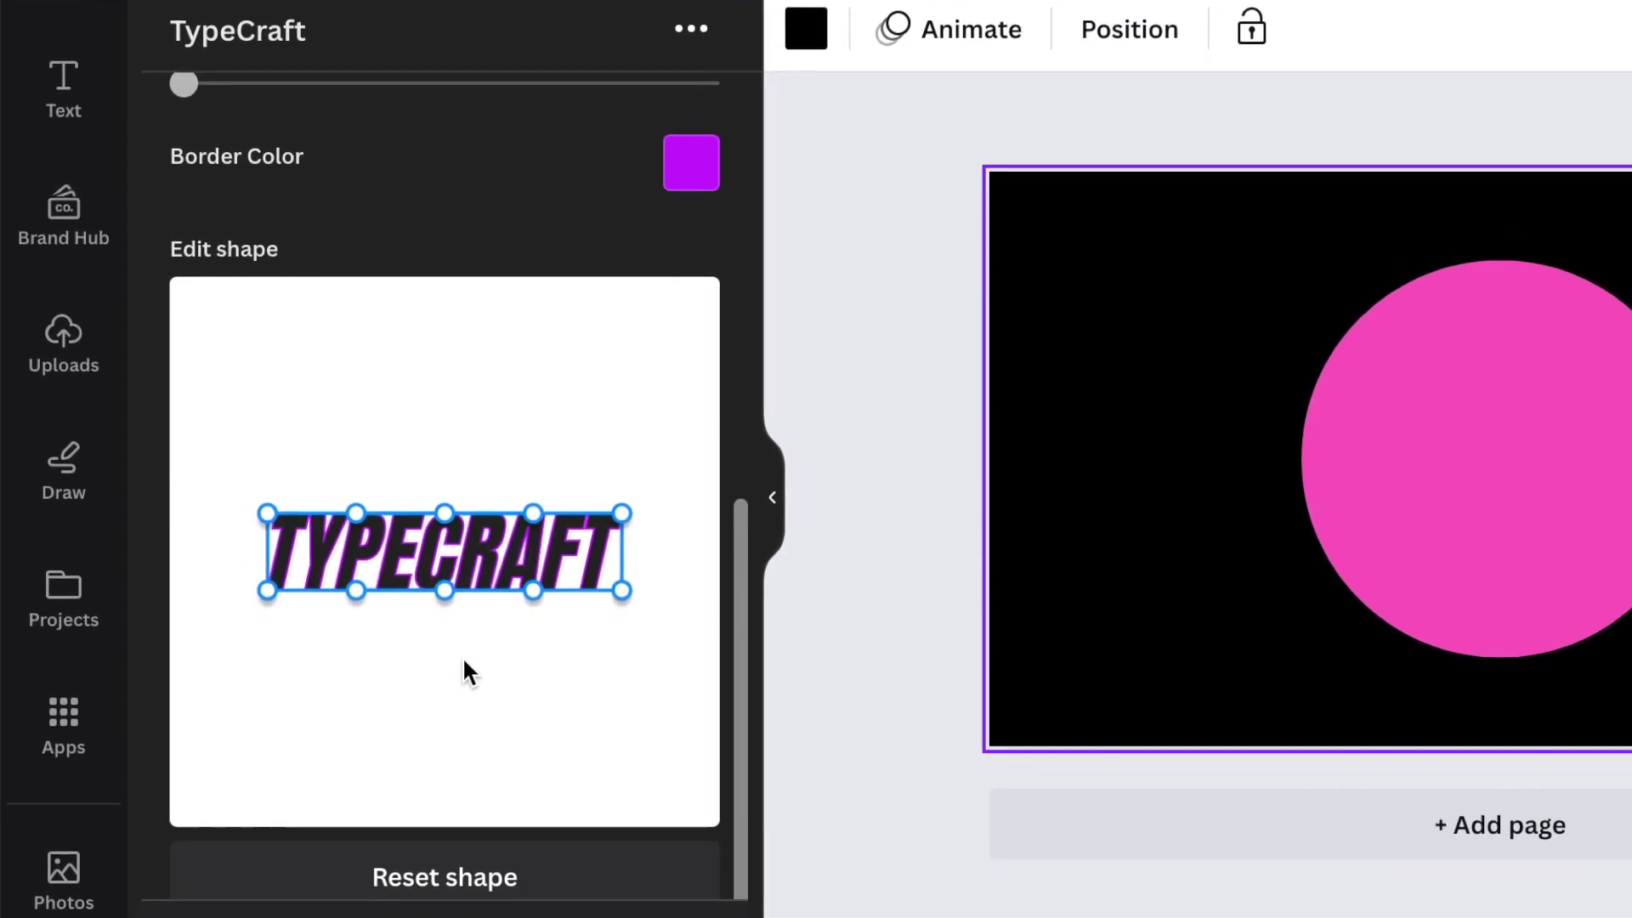
{"action": "scroll", "coordinate": [462, 584], "scroll_direction": "down", "scroll_amount": 1}
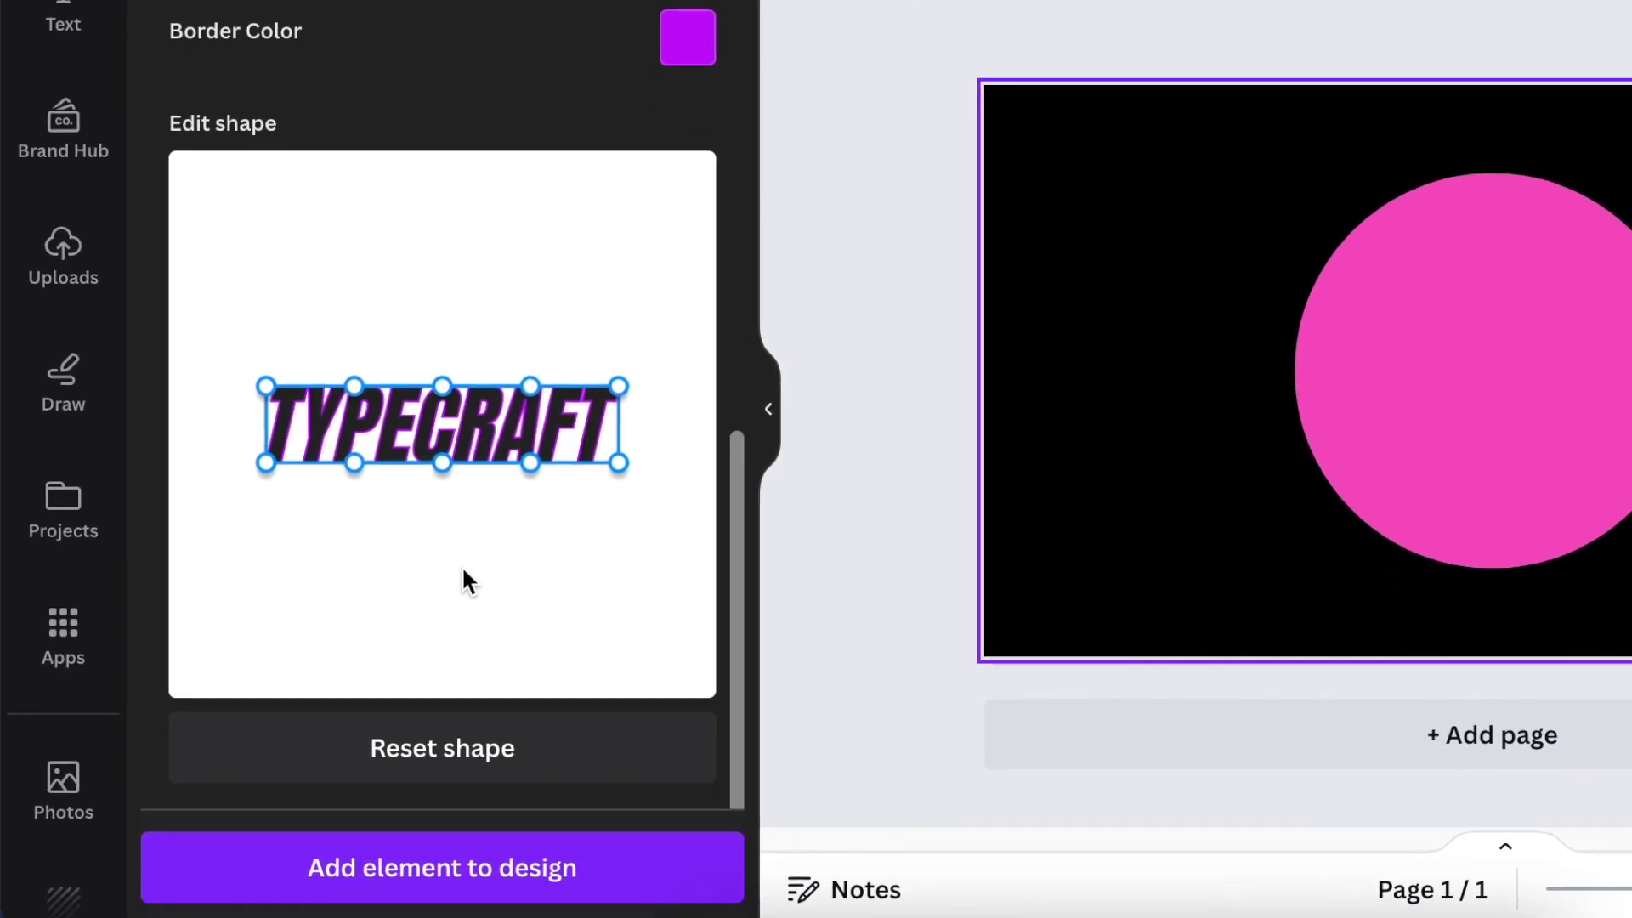
{"action": "scroll", "coordinate": [462, 561], "scroll_direction": "up", "scroll_amount": 2}
{"action": "scroll", "coordinate": [462, 559], "scroll_direction": "down", "scroll_amount": 2}
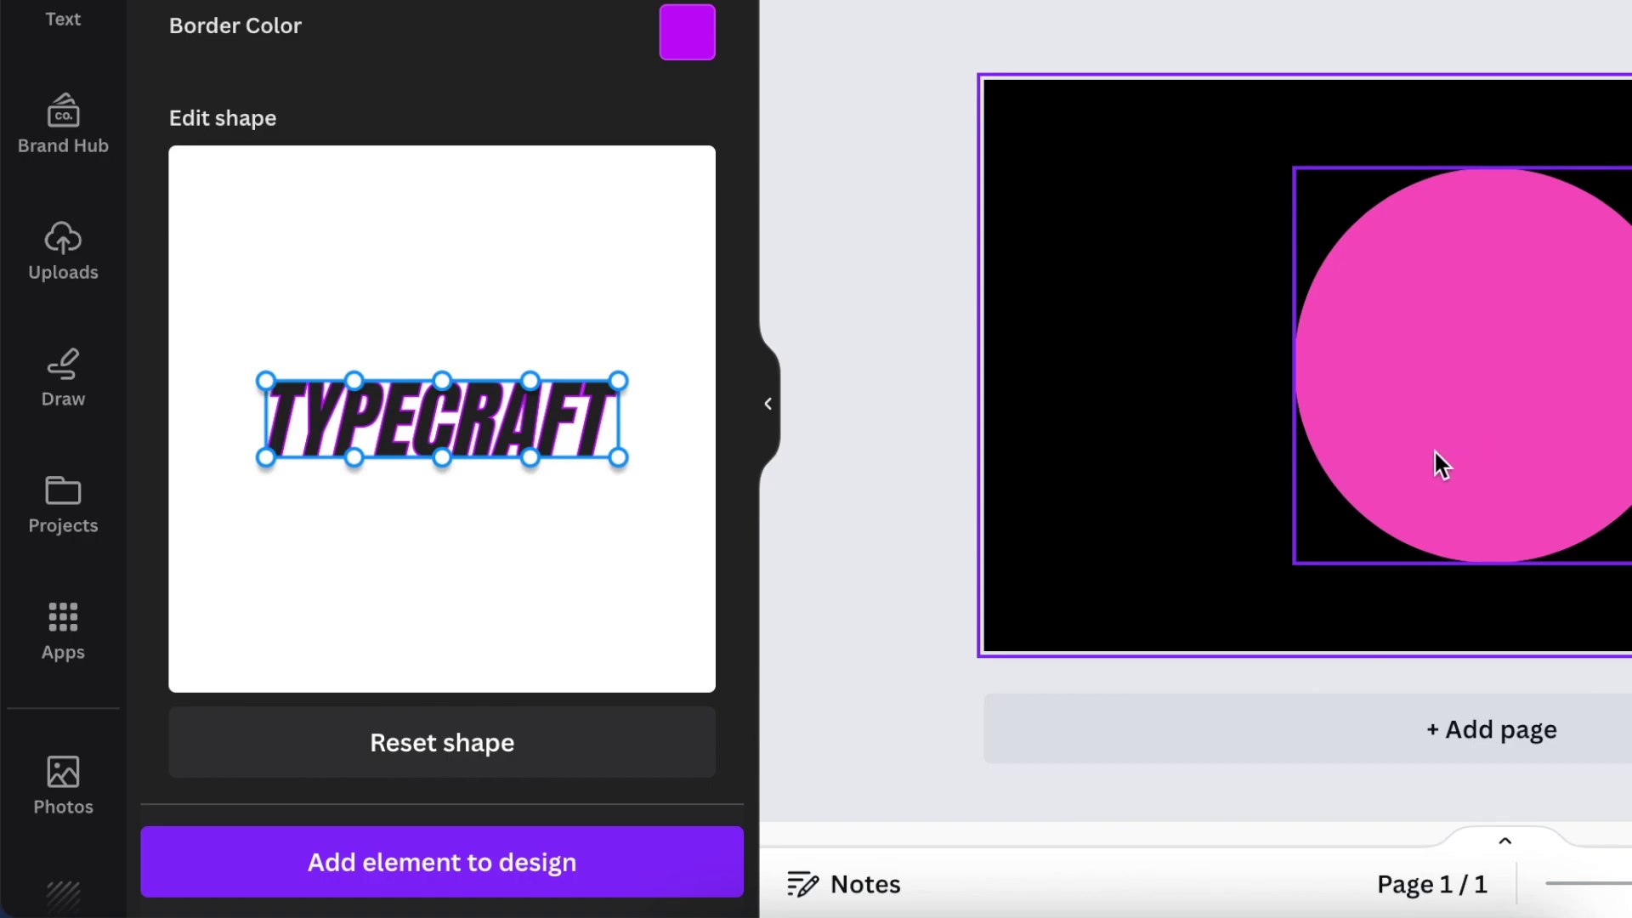
{"action": "scroll", "coordinate": [449, 585], "scroll_direction": "up", "scroll_amount": 8}
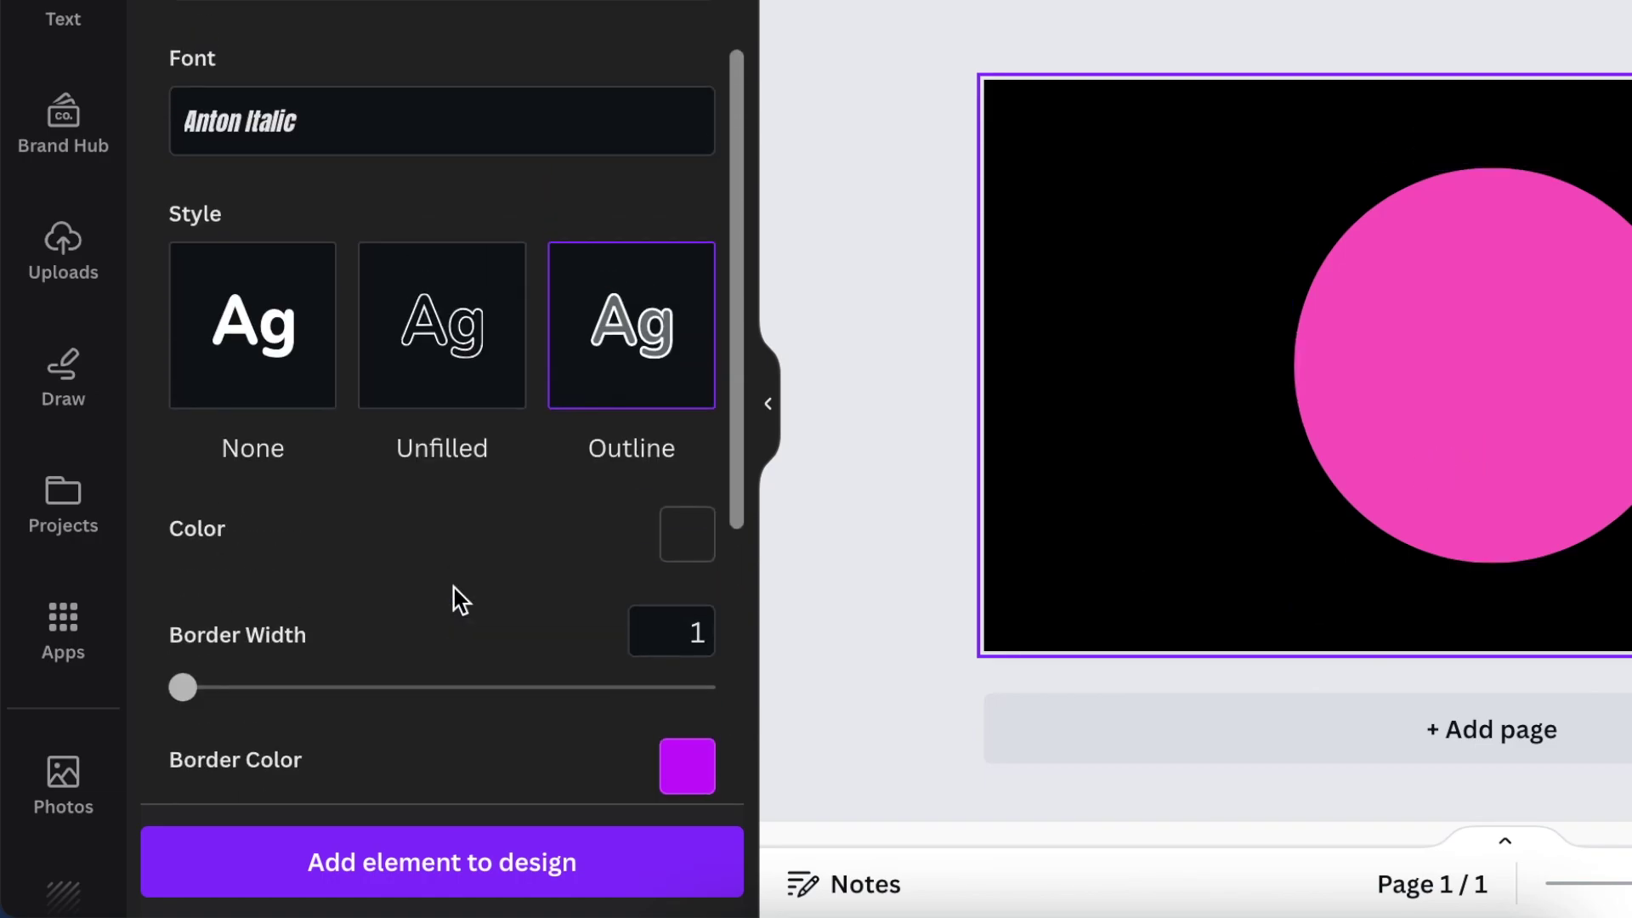
{"action": "scroll", "coordinate": [454, 588], "scroll_direction": "up", "scroll_amount": 2}
- Replace the TYPECRAFT text with MHN
{"action": "left_click", "coordinate": [383, 85]}
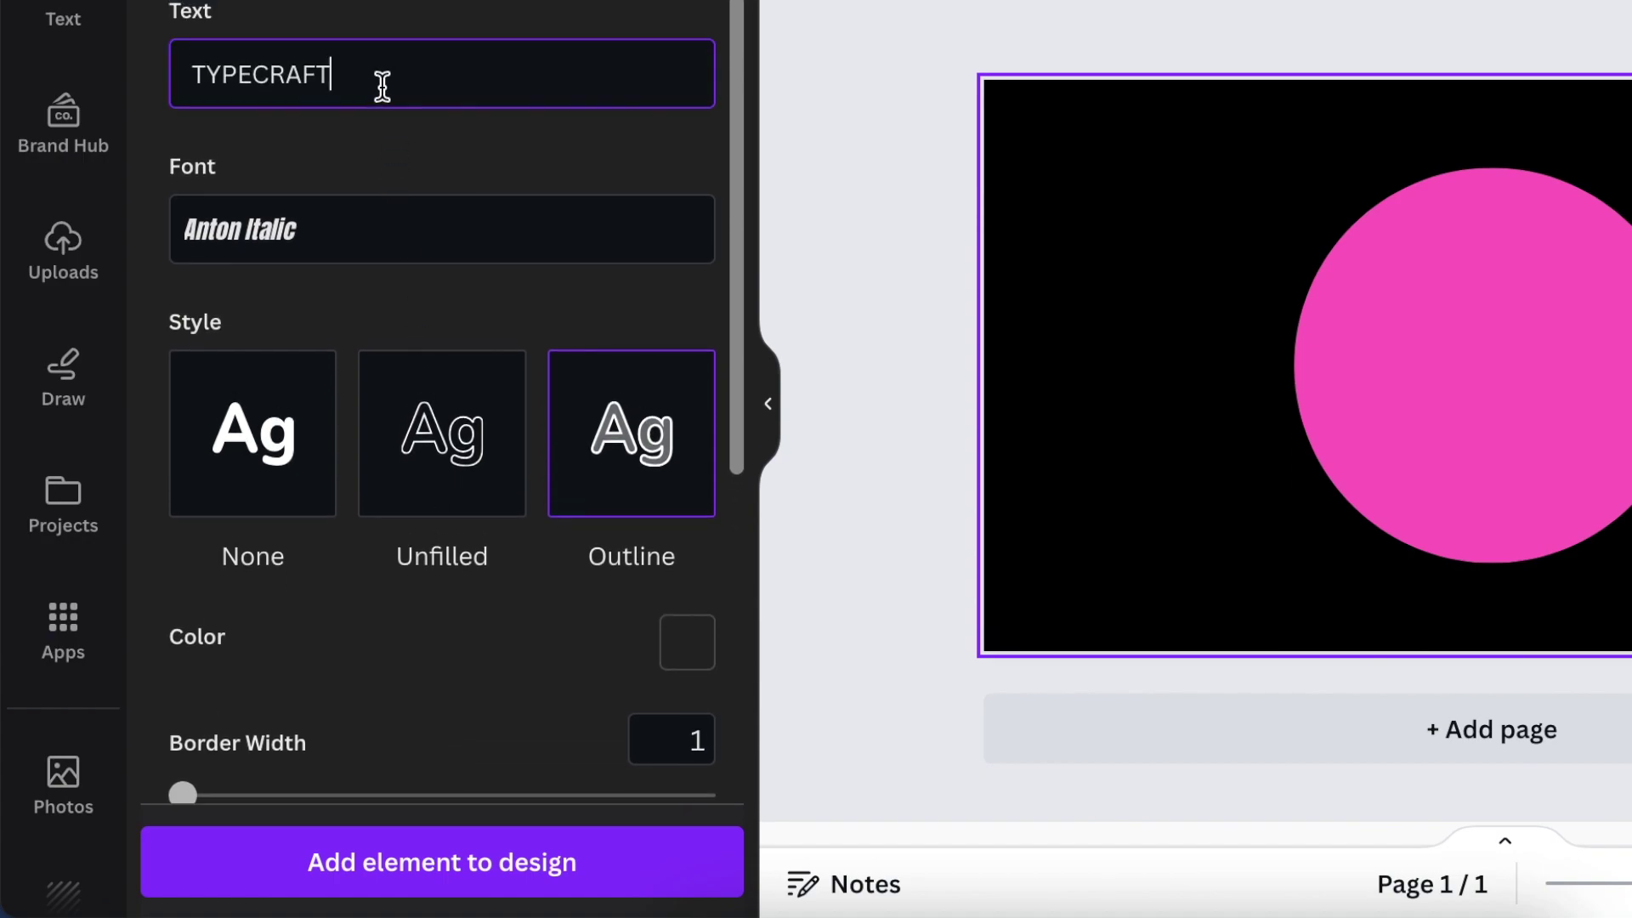
{"action": "key", "text": "ctrl+a"}
{"action": "type", "text": "mh"}
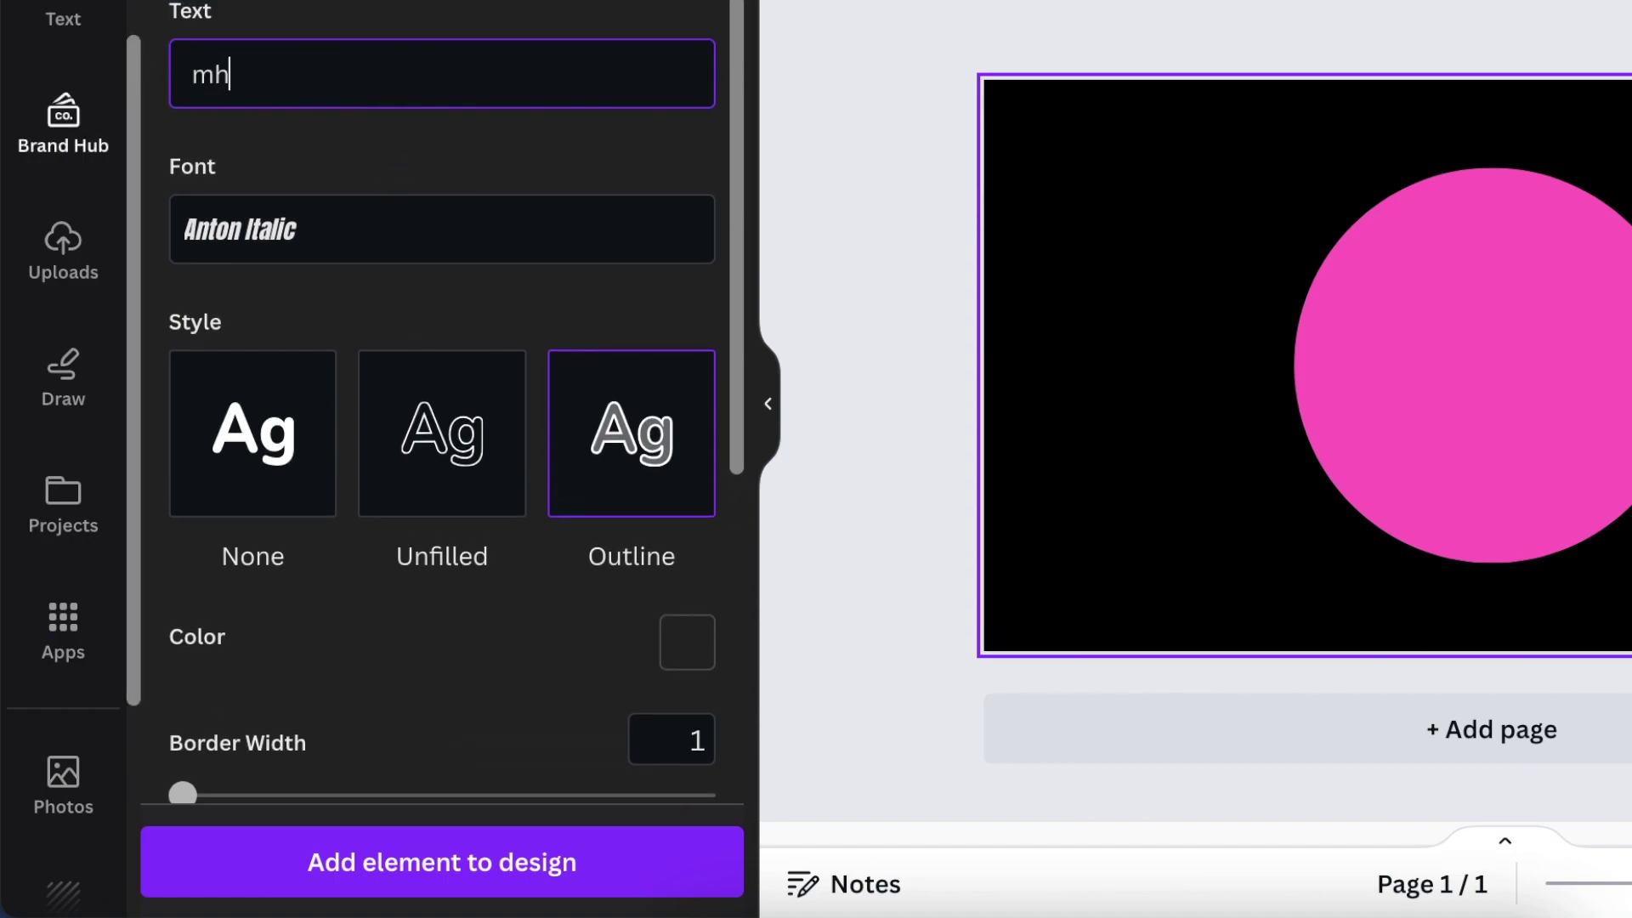
{"action": "key", "text": "BackSpace"}
{"action": "key", "text": "BackSpace"}
{"action": "type", "text": "MHN"}
- Change the MHN font to CooperHewittBold
{"action": "left_click", "coordinate": [310, 230]}
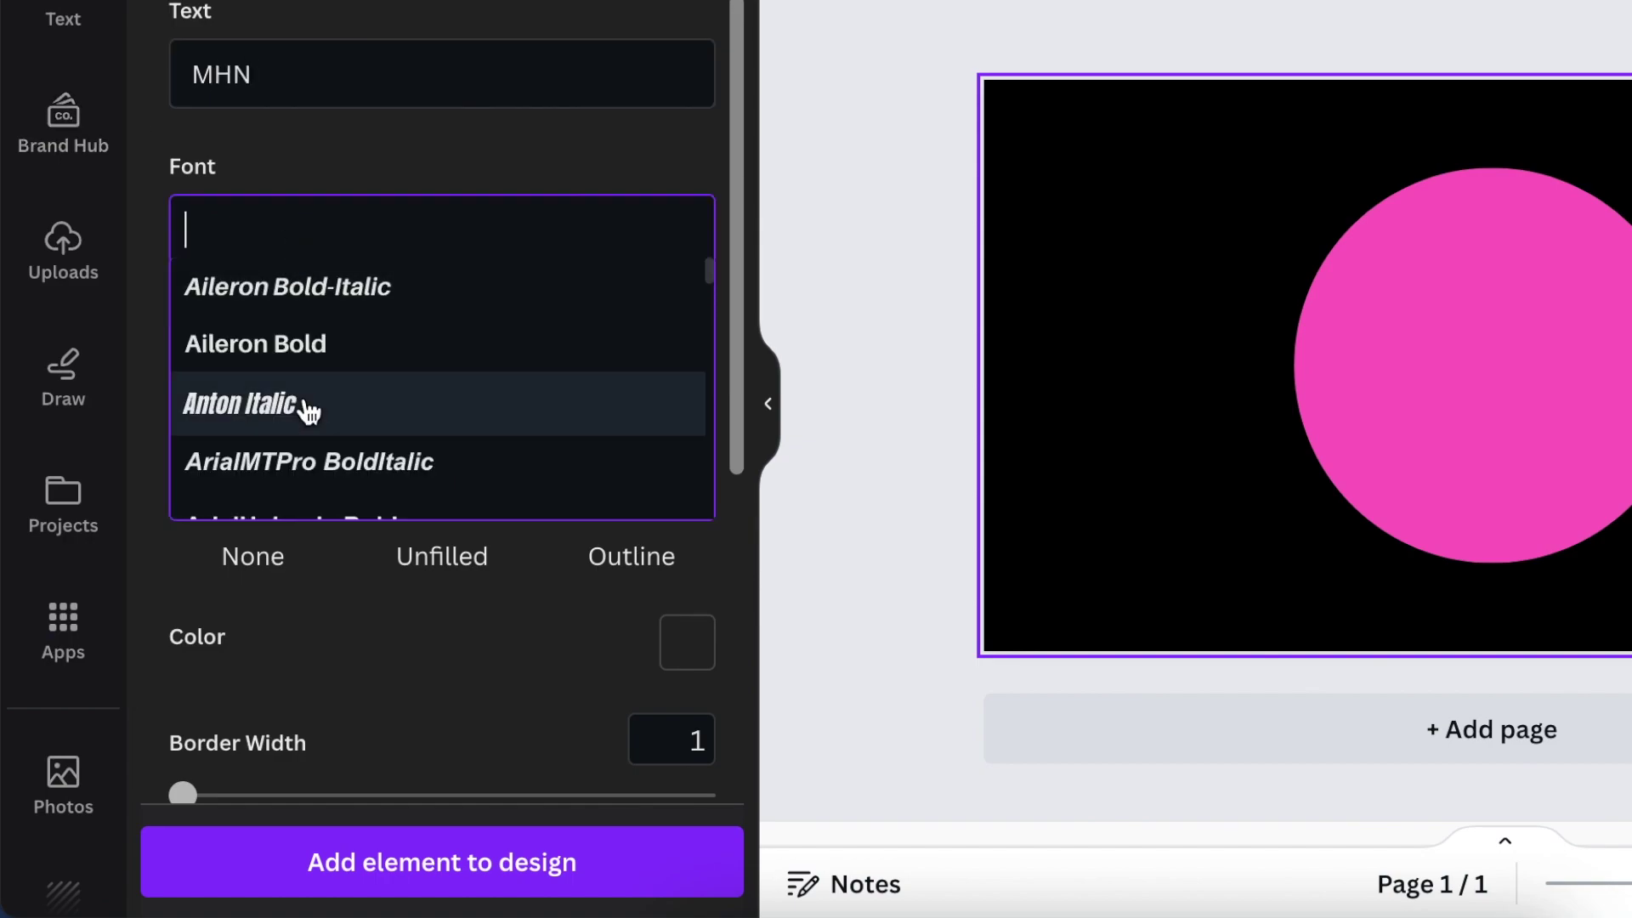
{"action": "scroll", "coordinate": [332, 408], "scroll_direction": "down", "scroll_amount": 4}
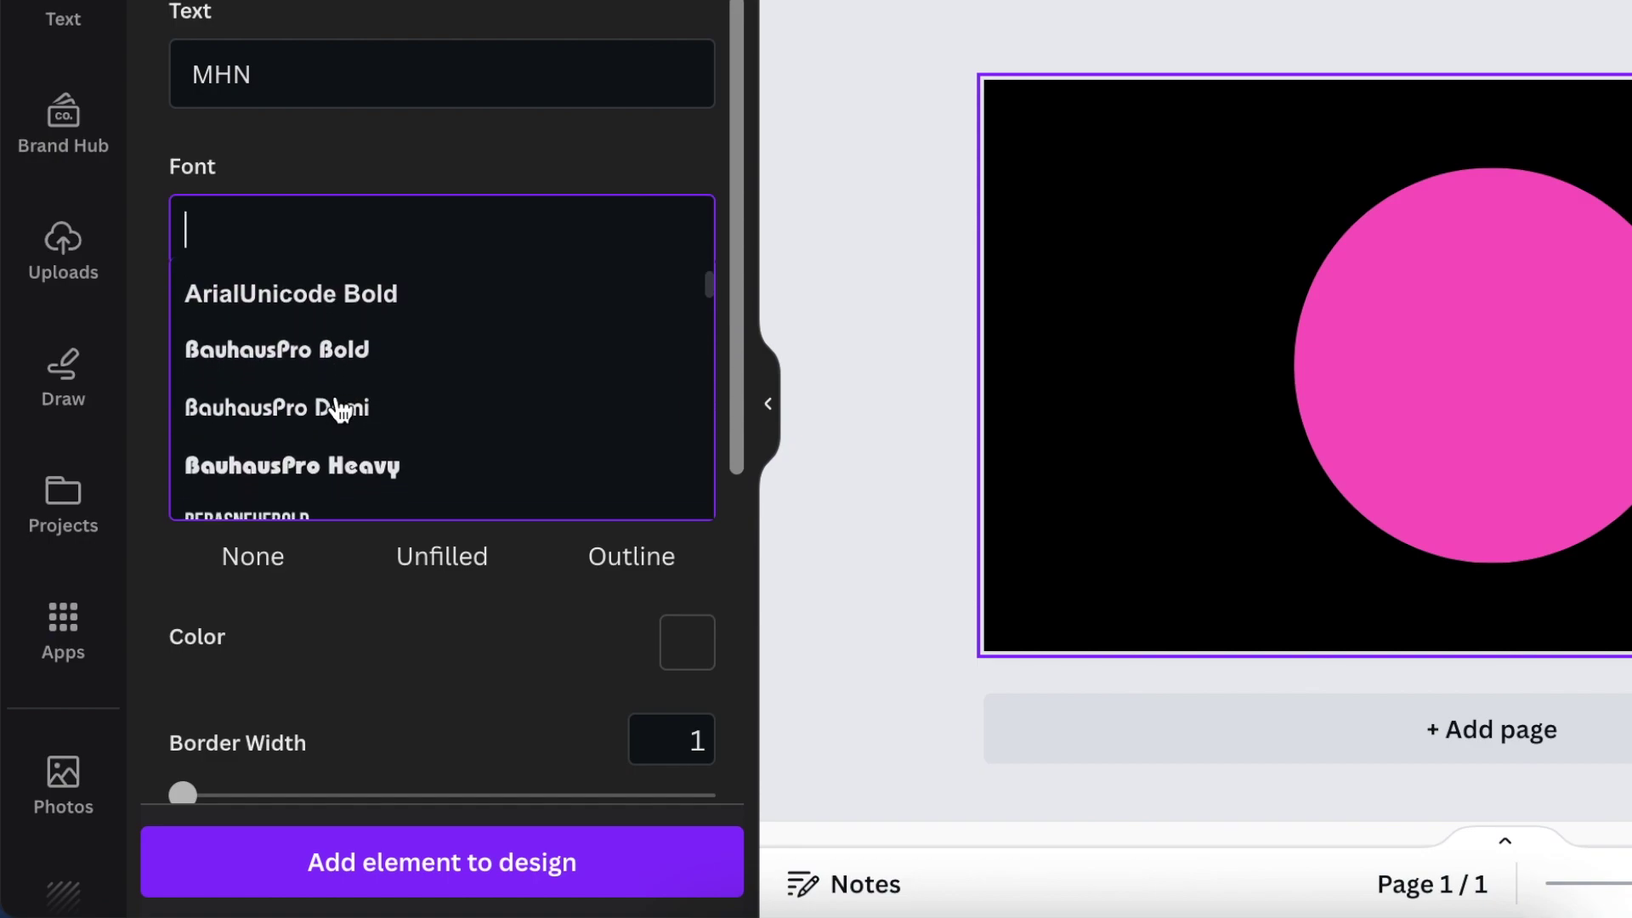
{"action": "scroll", "coordinate": [340, 410], "scroll_direction": "down", "scroll_amount": 2}
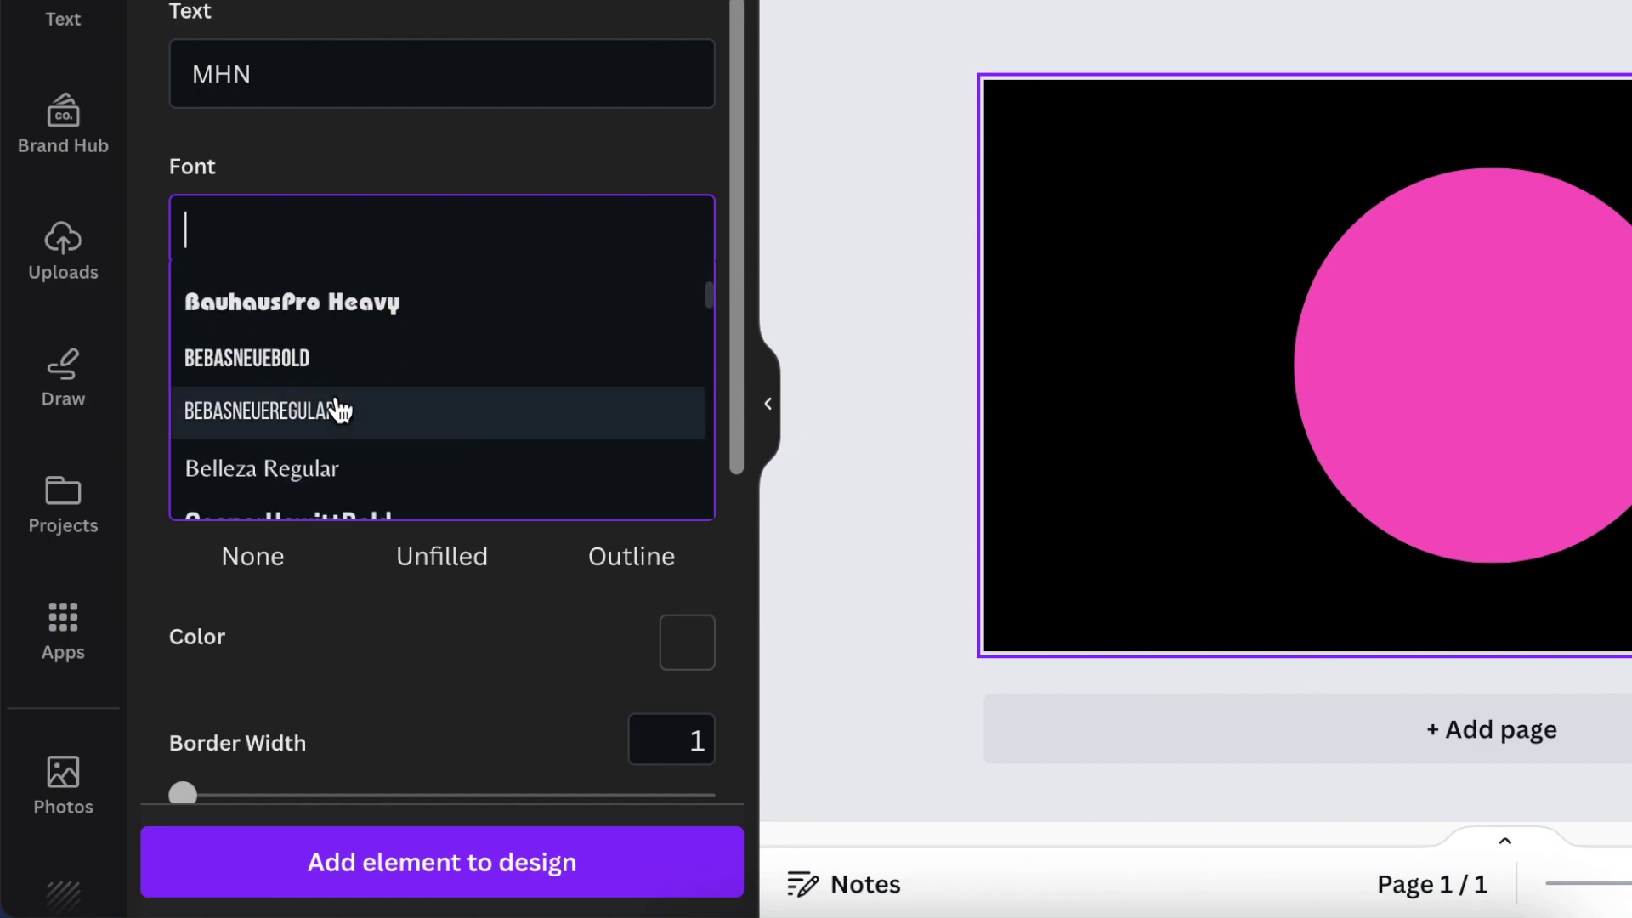
{"action": "scroll", "coordinate": [332, 408], "scroll_direction": "down", "scroll_amount": 3}
{"action": "left_click", "coordinate": [289, 294]}
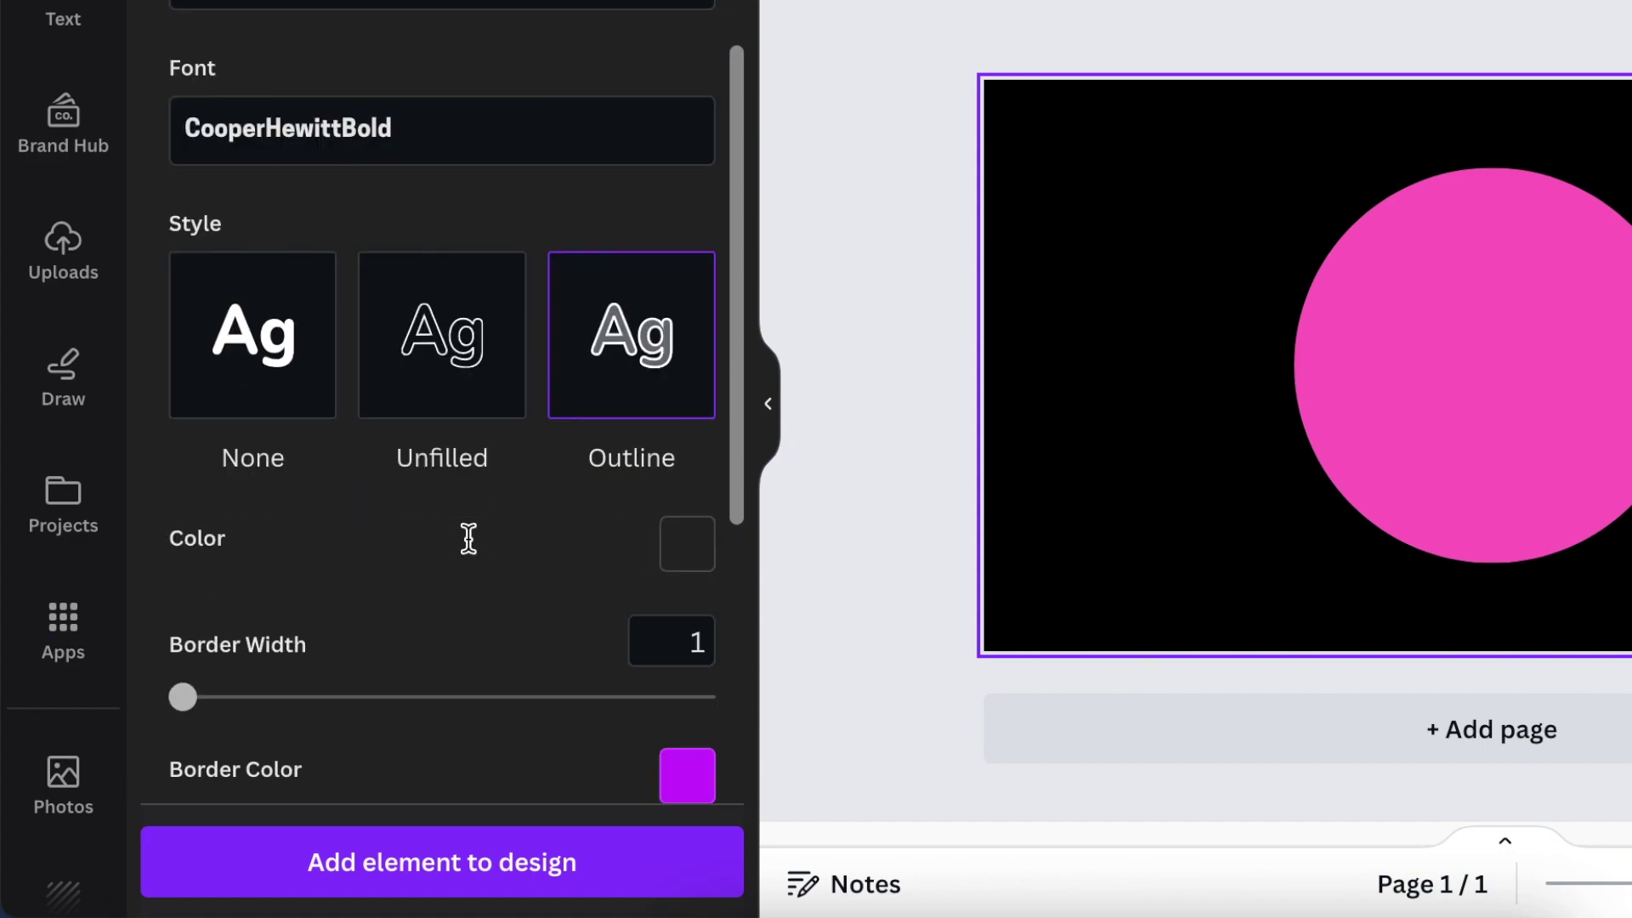
{"action": "scroll", "coordinate": [468, 538], "scroll_direction": "down", "scroll_amount": 8}
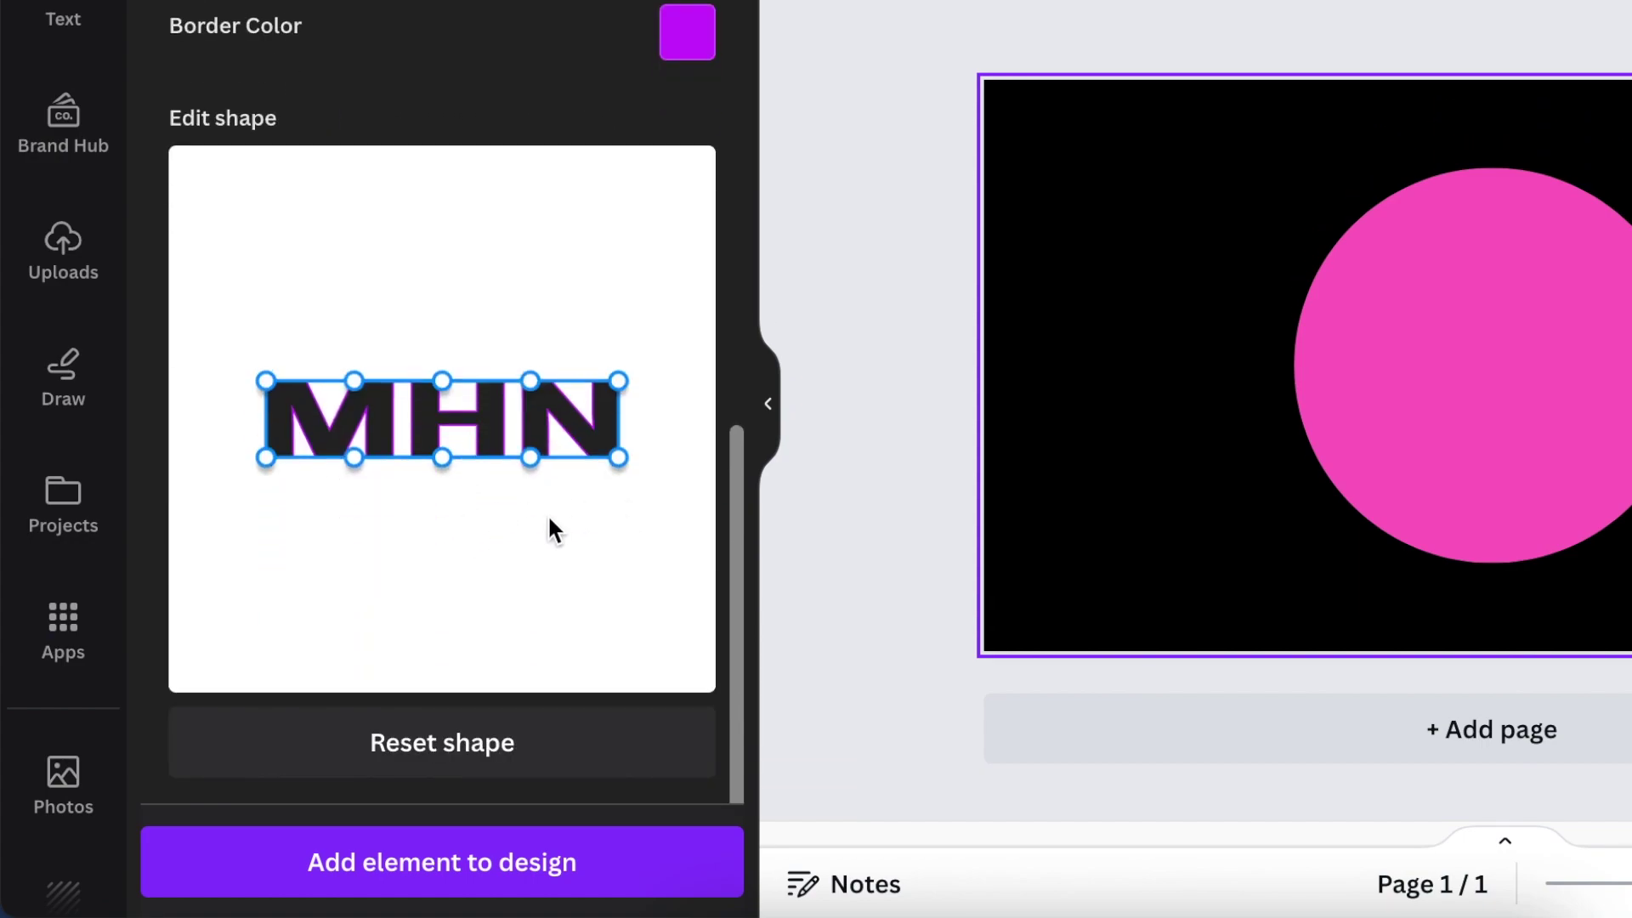
{"action": "scroll", "coordinate": [550, 470], "scroll_direction": "up", "scroll_amount": 8}
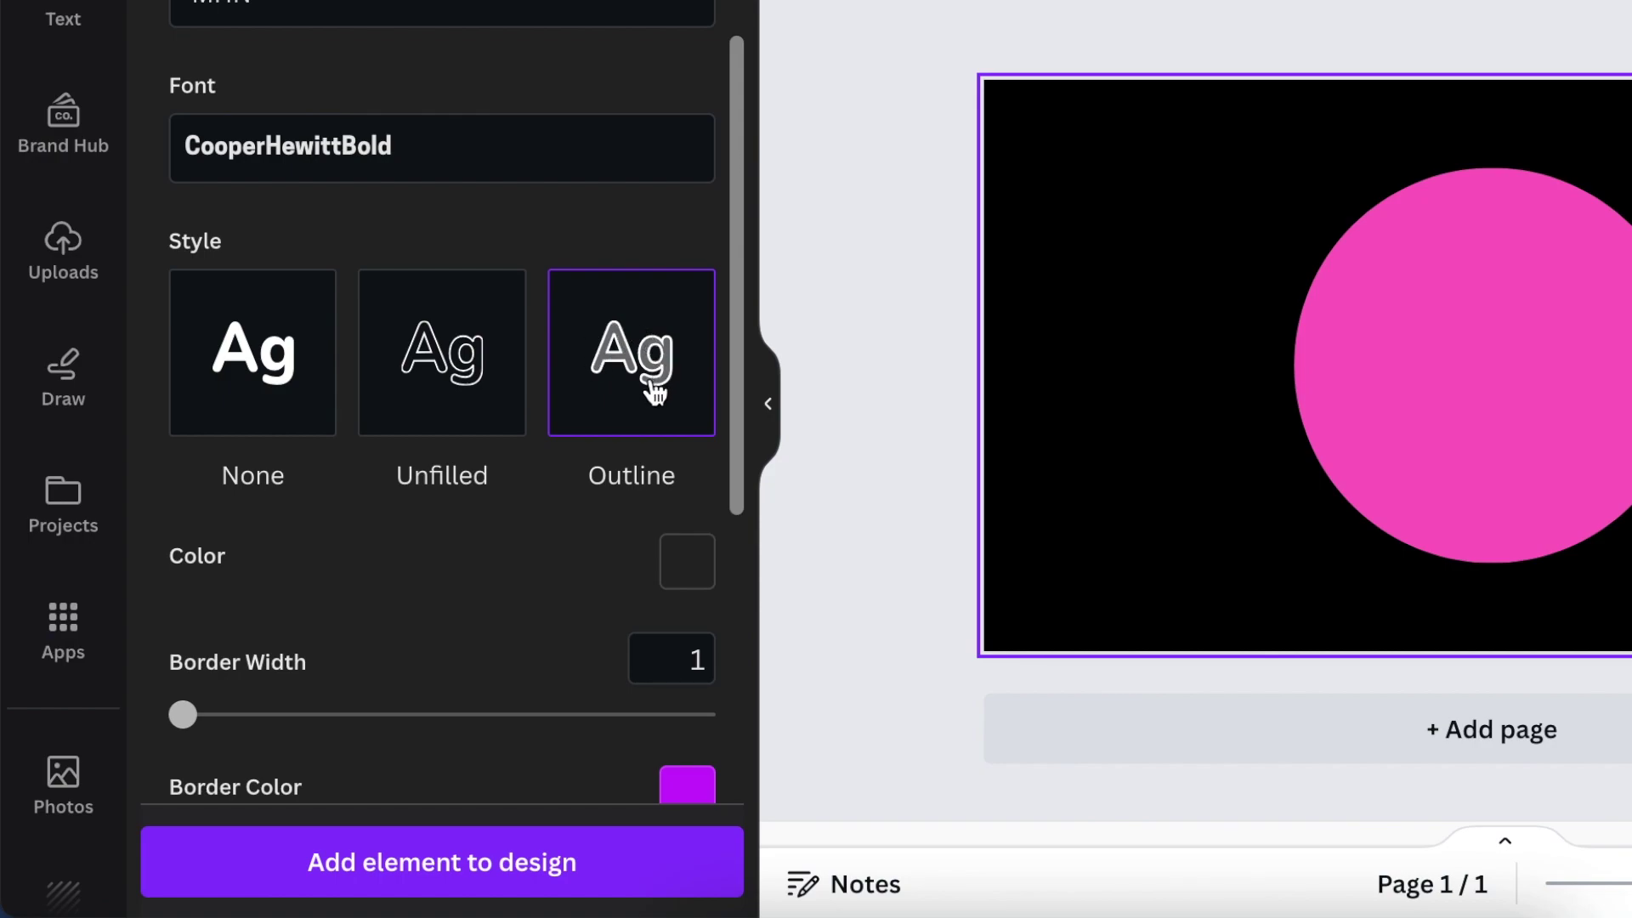
{"action": "scroll", "coordinate": [637, 393], "scroll_direction": "down", "scroll_amount": 1}
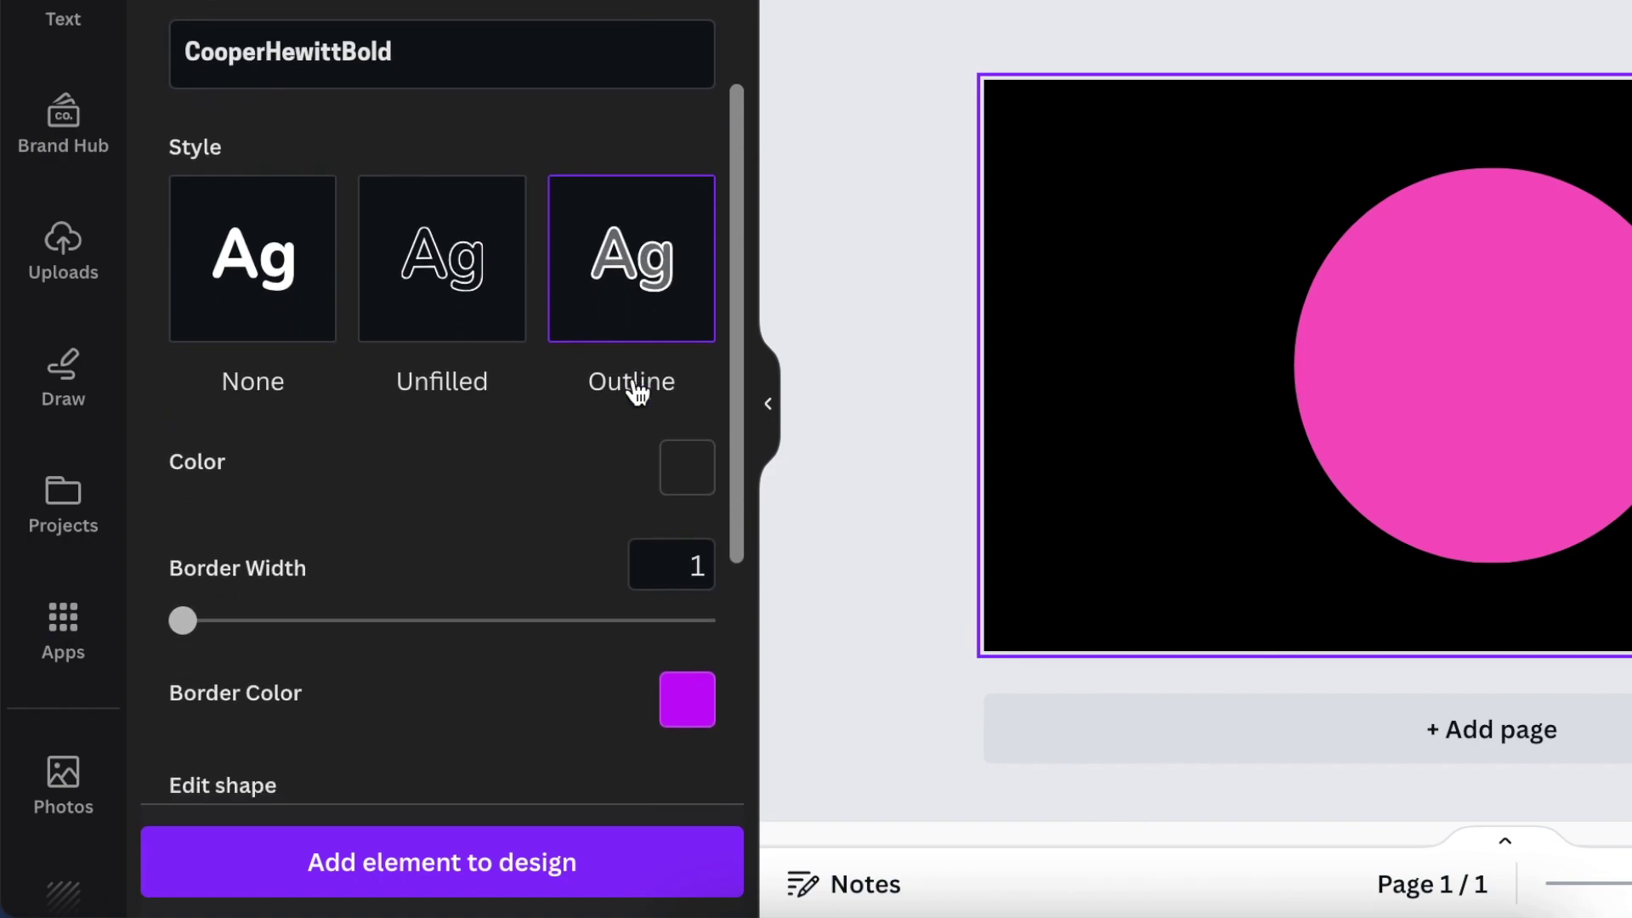
- Set the MHN fill colour to pure red #ff0000
{"action": "left_click", "coordinate": [681, 471]}
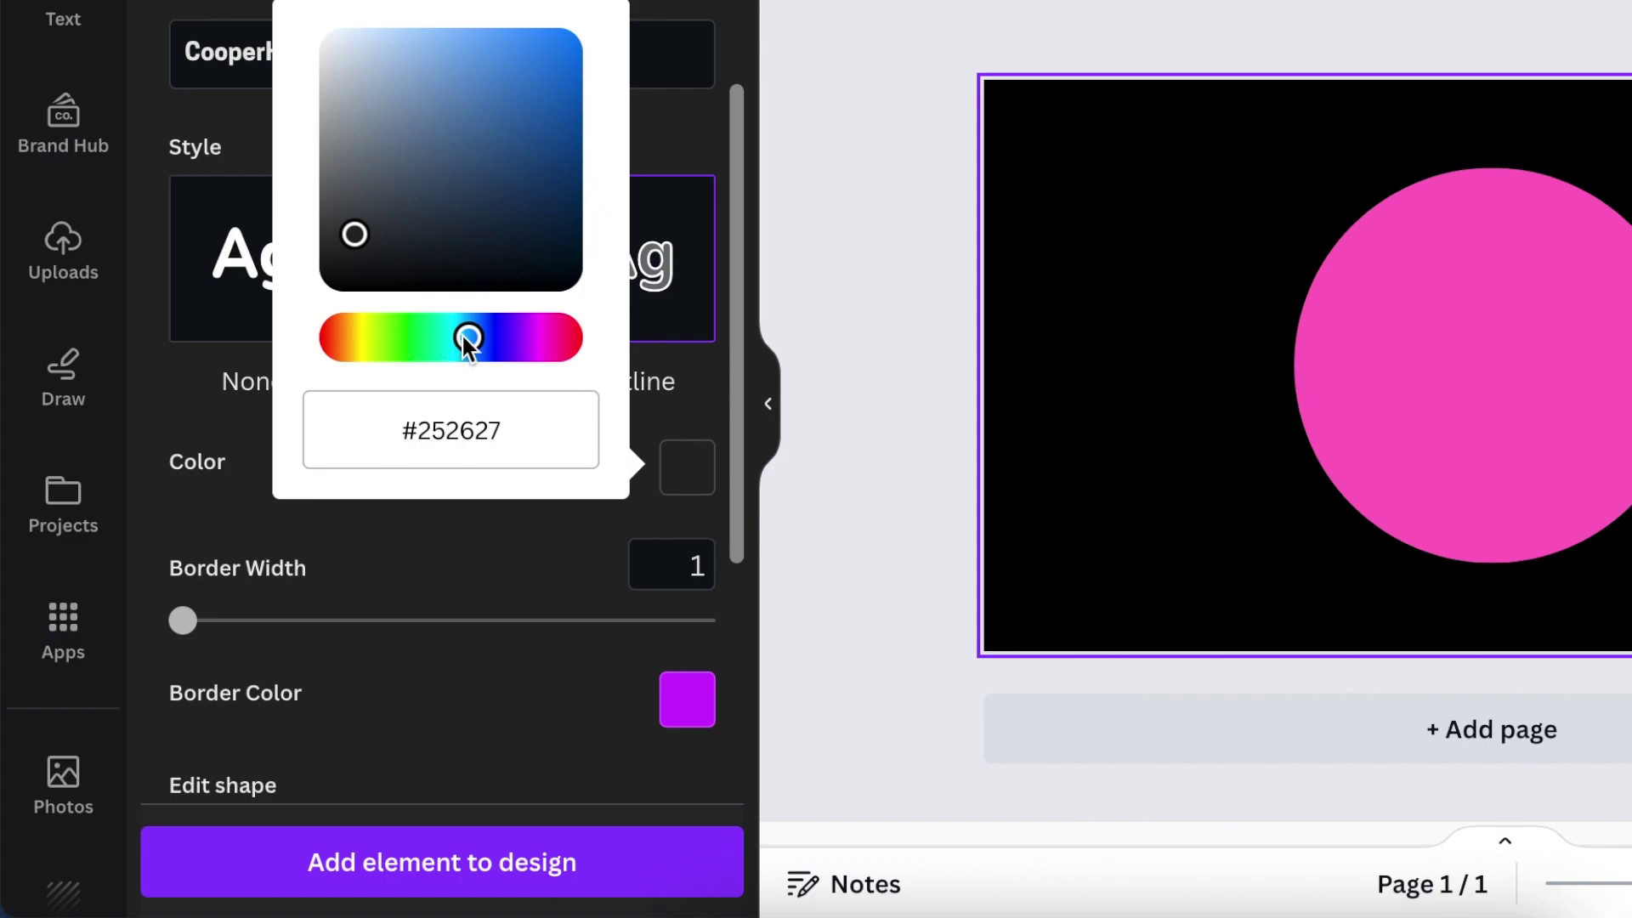
{"action": "left_click_drag", "start_coordinate": [468, 340], "coordinate": [641, 350]}
{"action": "left_click", "coordinate": [642, 352]}
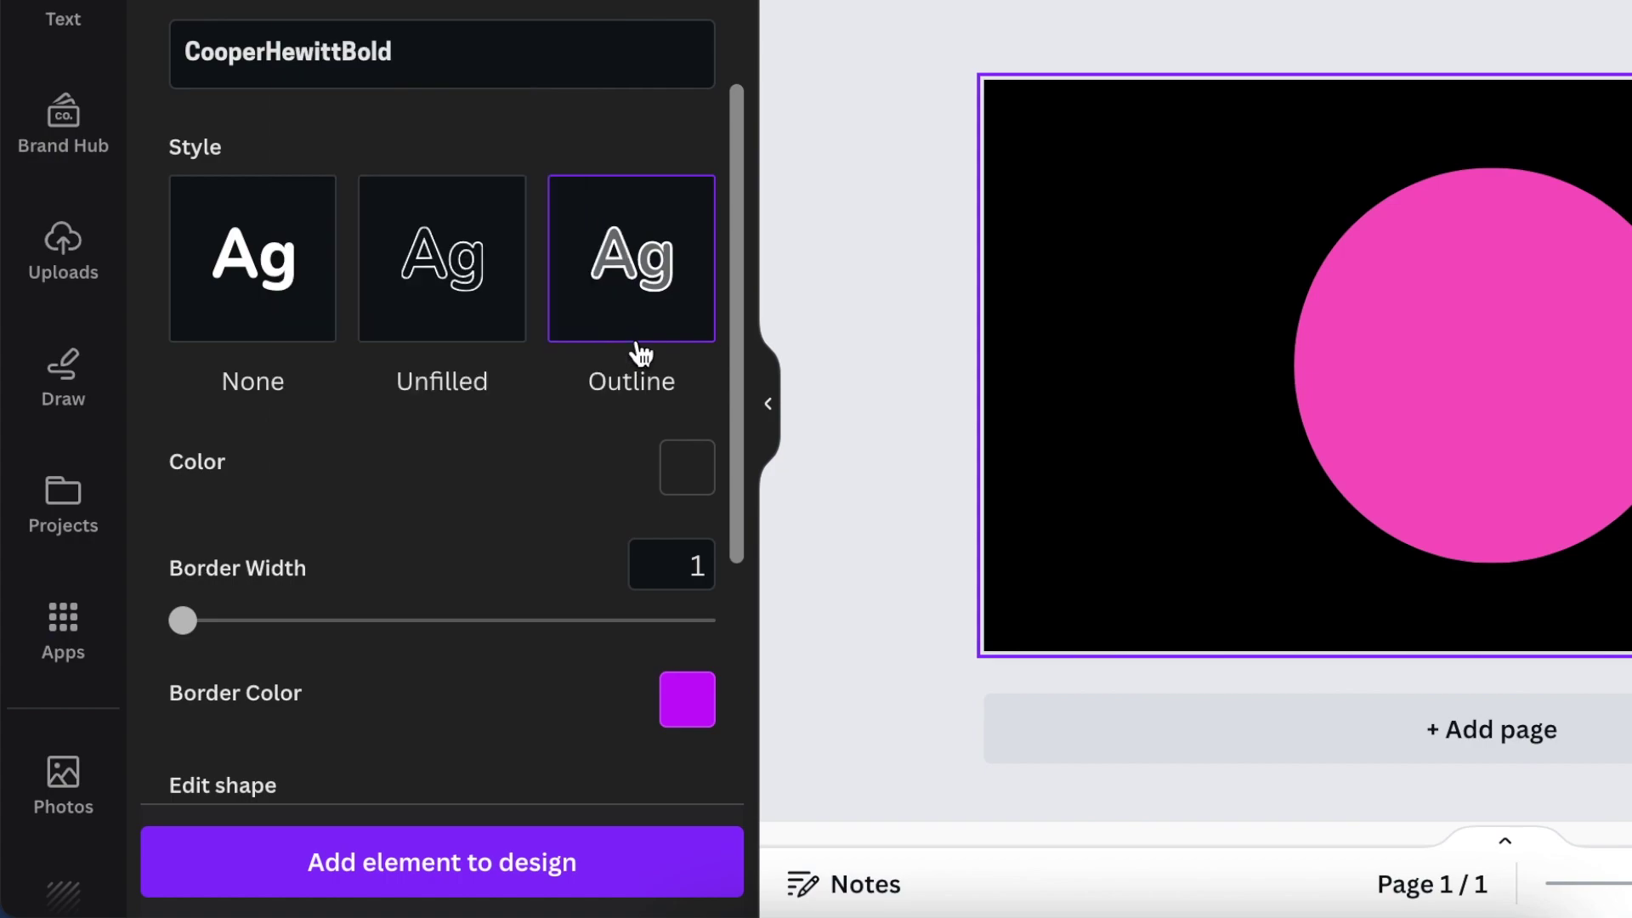
{"action": "left_click", "coordinate": [670, 463]}
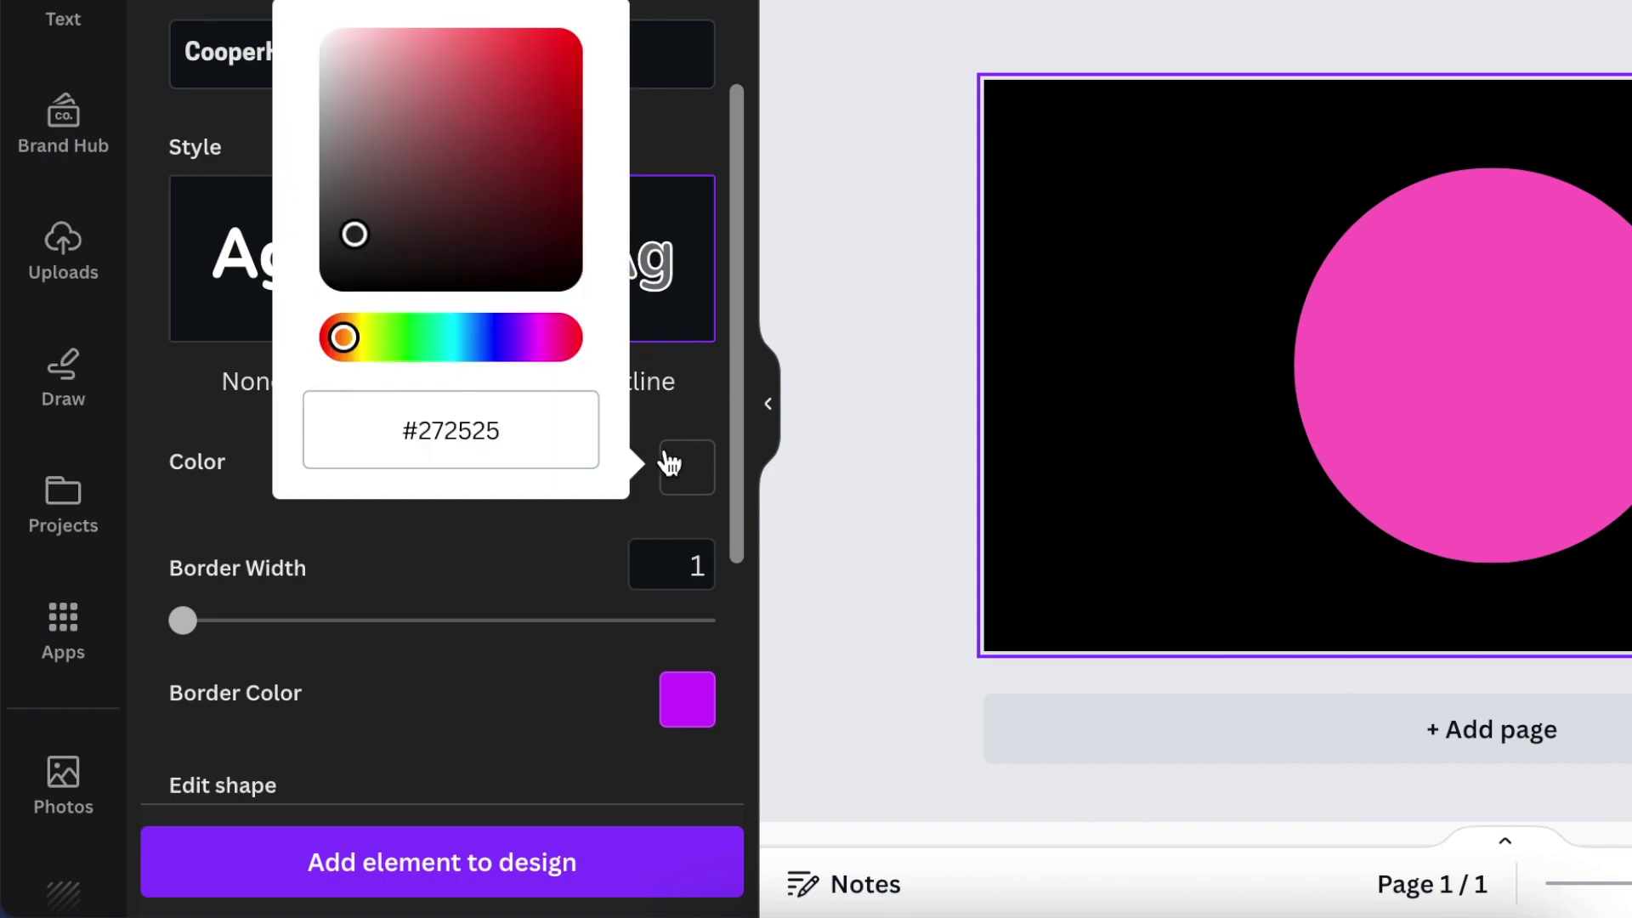
{"action": "left_click", "coordinate": [565, 337]}
{"action": "left_click_drag", "start_coordinate": [502, 284], "coordinate": [578, 34]}
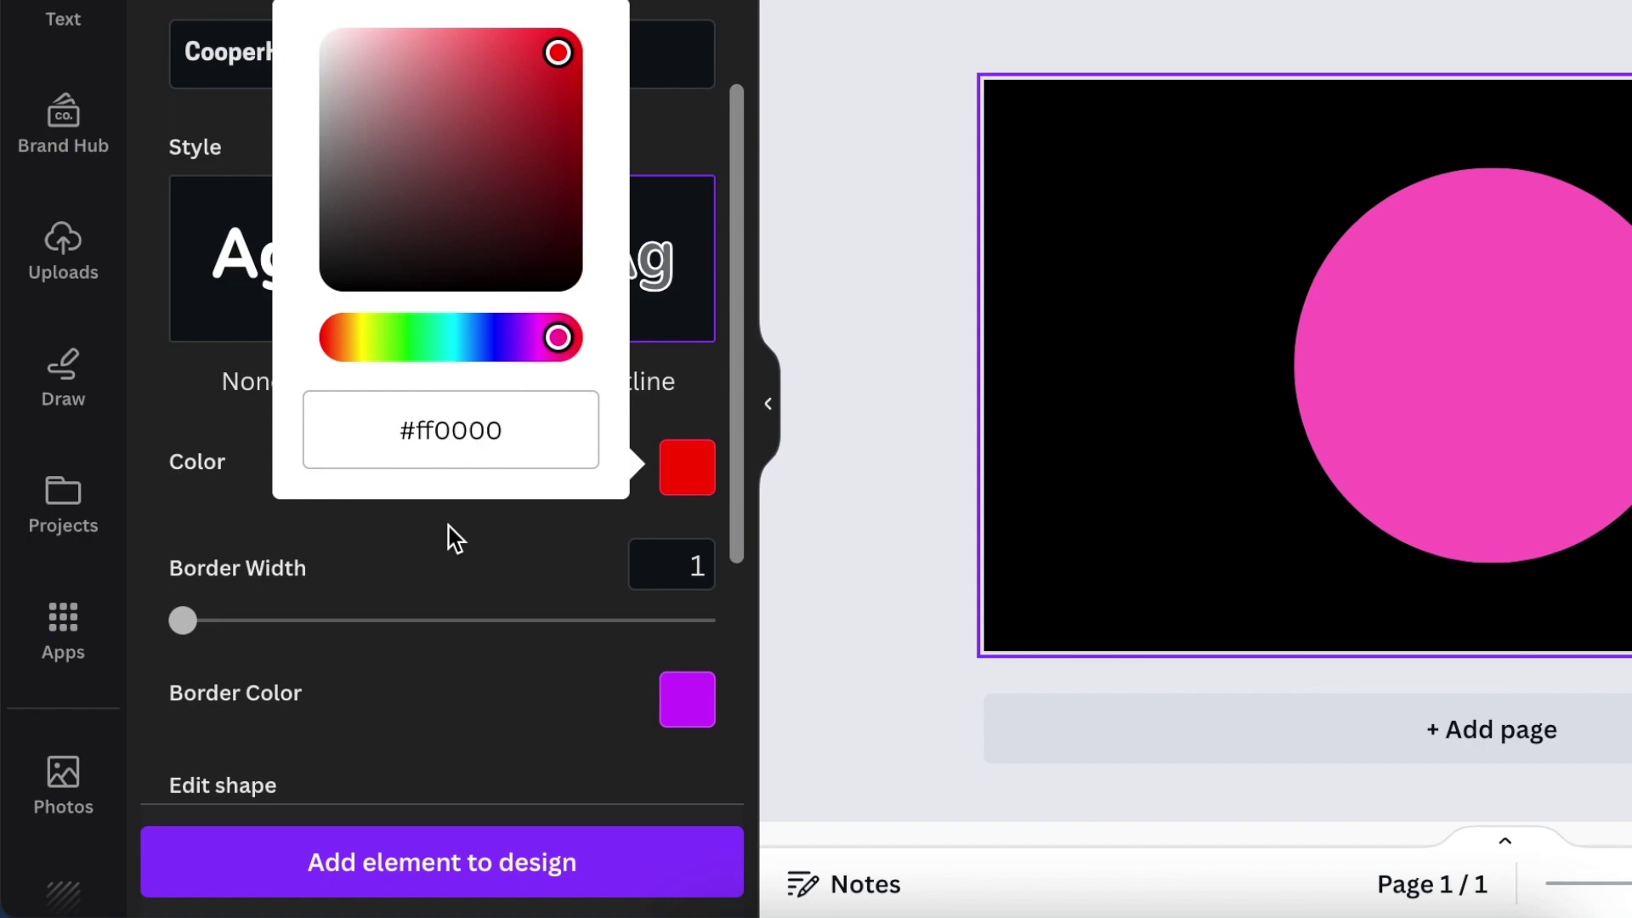
{"action": "left_click", "coordinate": [455, 538]}
- Change the letter border colour to black #000000
{"action": "scroll", "coordinate": [554, 593], "scroll_direction": "down", "scroll_amount": 3}
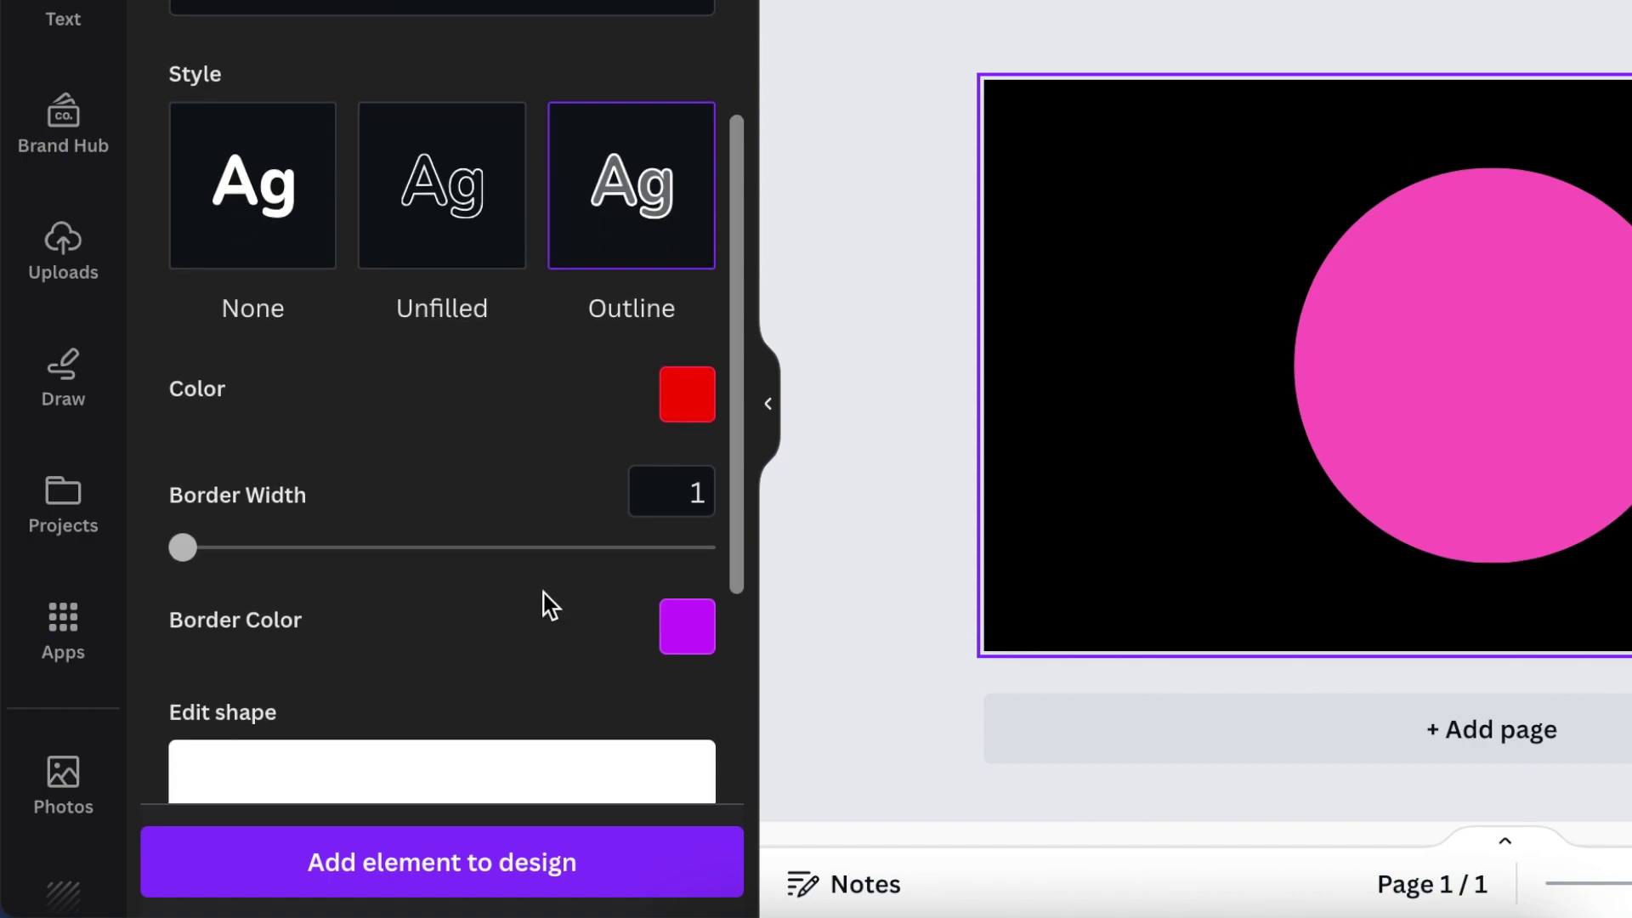
{"action": "left_click", "coordinate": [685, 481]}
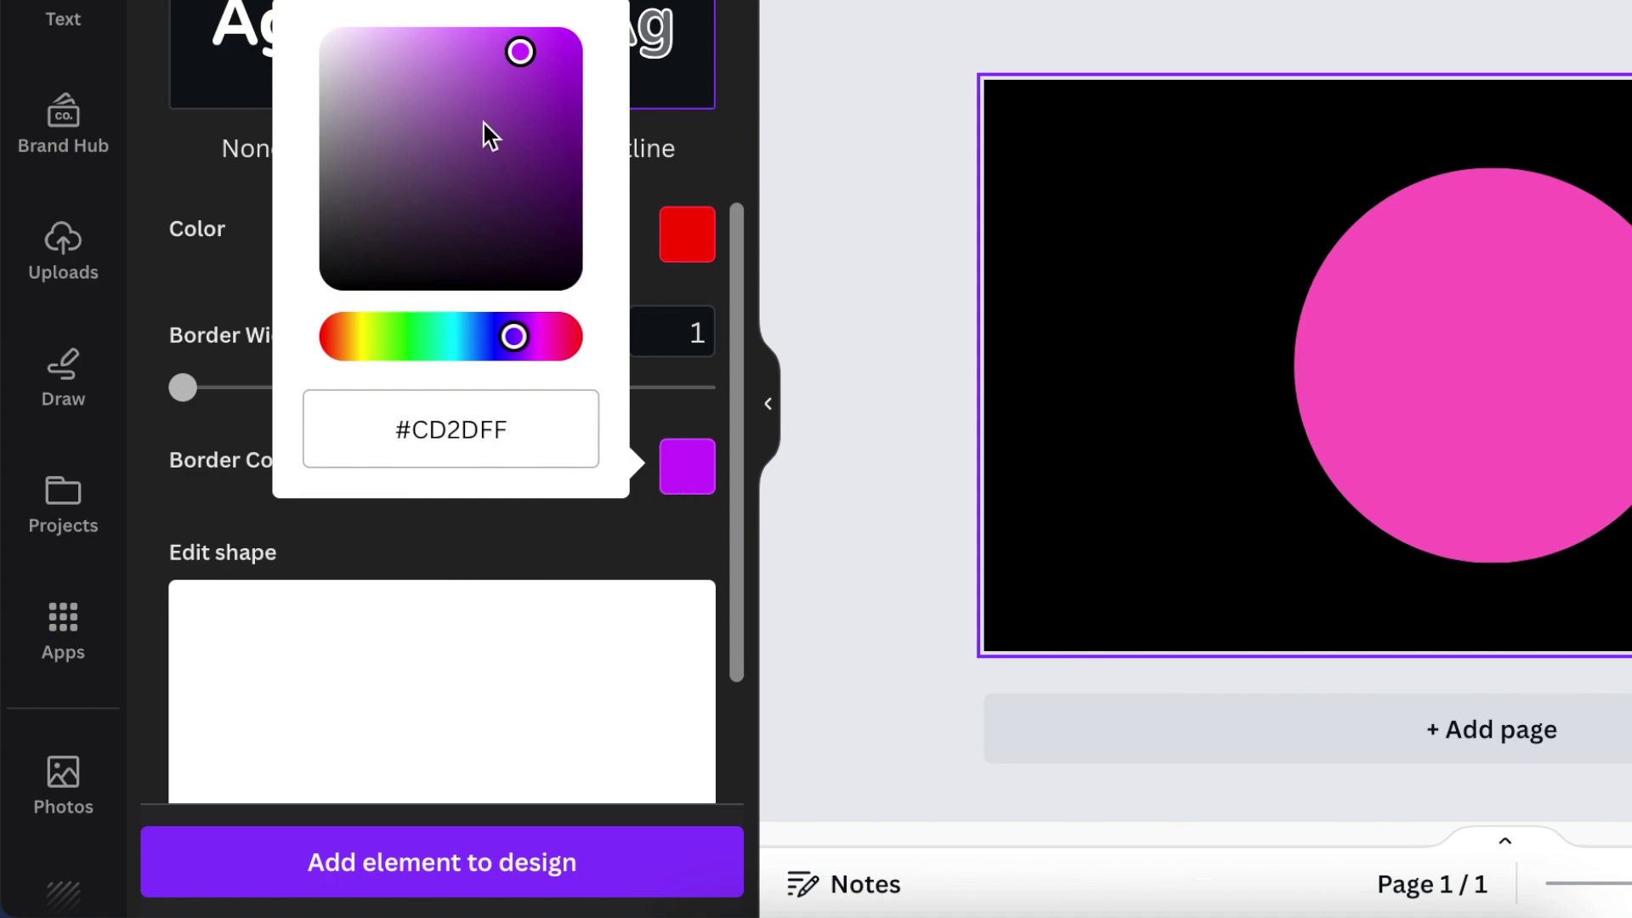
{"action": "left_click_drag", "start_coordinate": [461, 44], "coordinate": [326, 271]}
{"action": "left_click", "coordinate": [503, 590]}
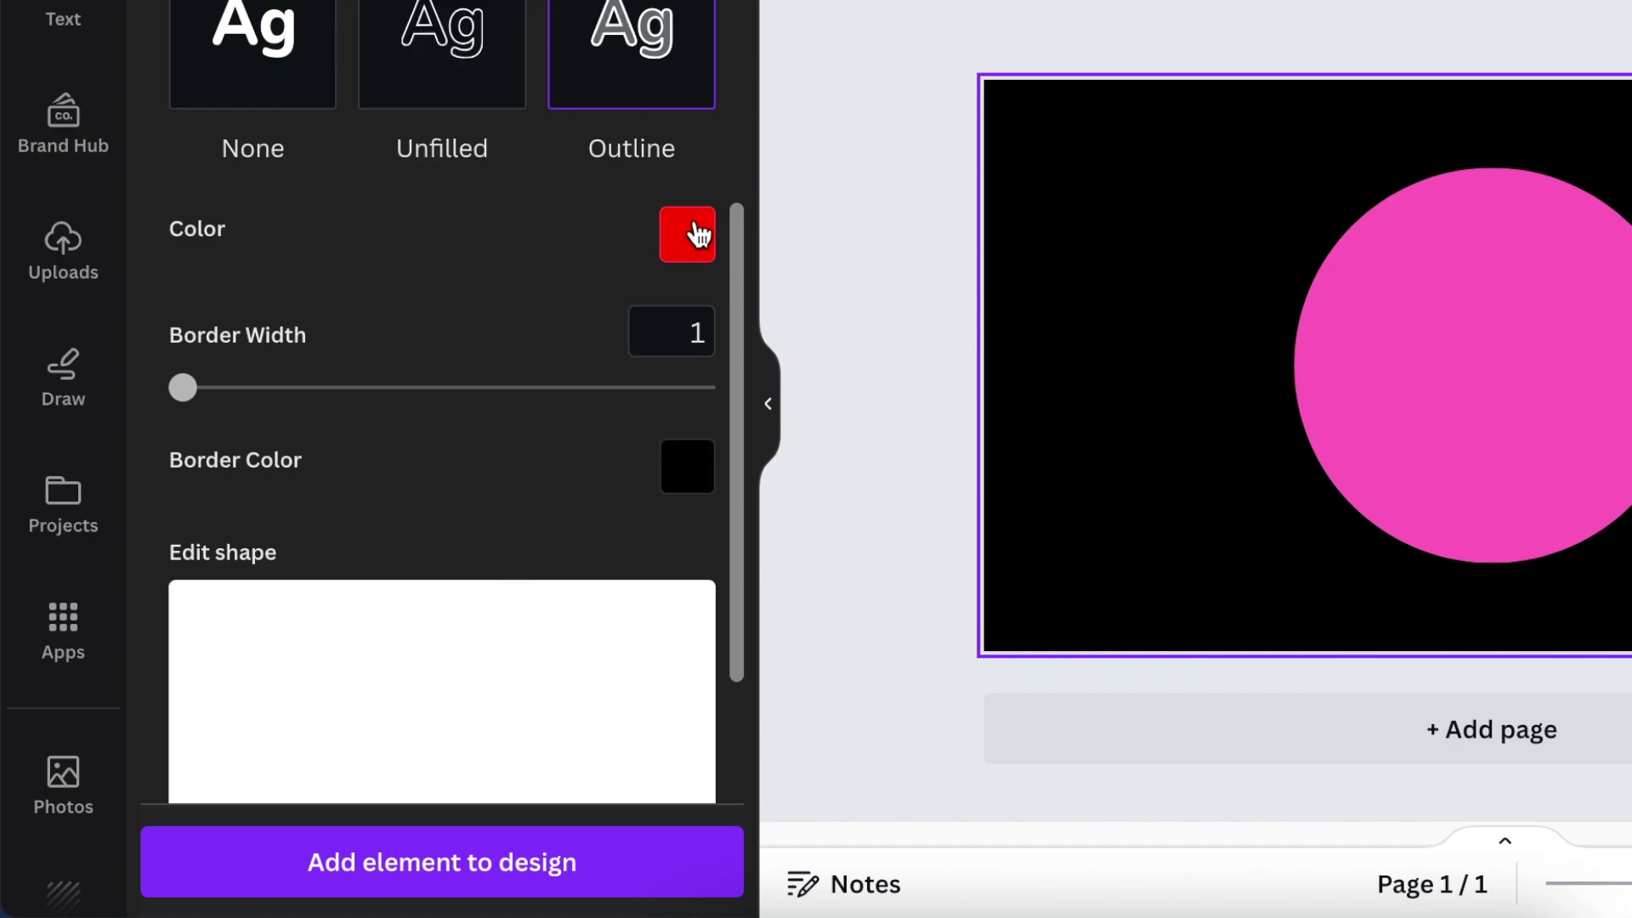
- Thicken the MHN letter border, then set Border Width back to 2
{"action": "scroll", "coordinate": [521, 492], "scroll_direction": "down", "scroll_amount": 5}
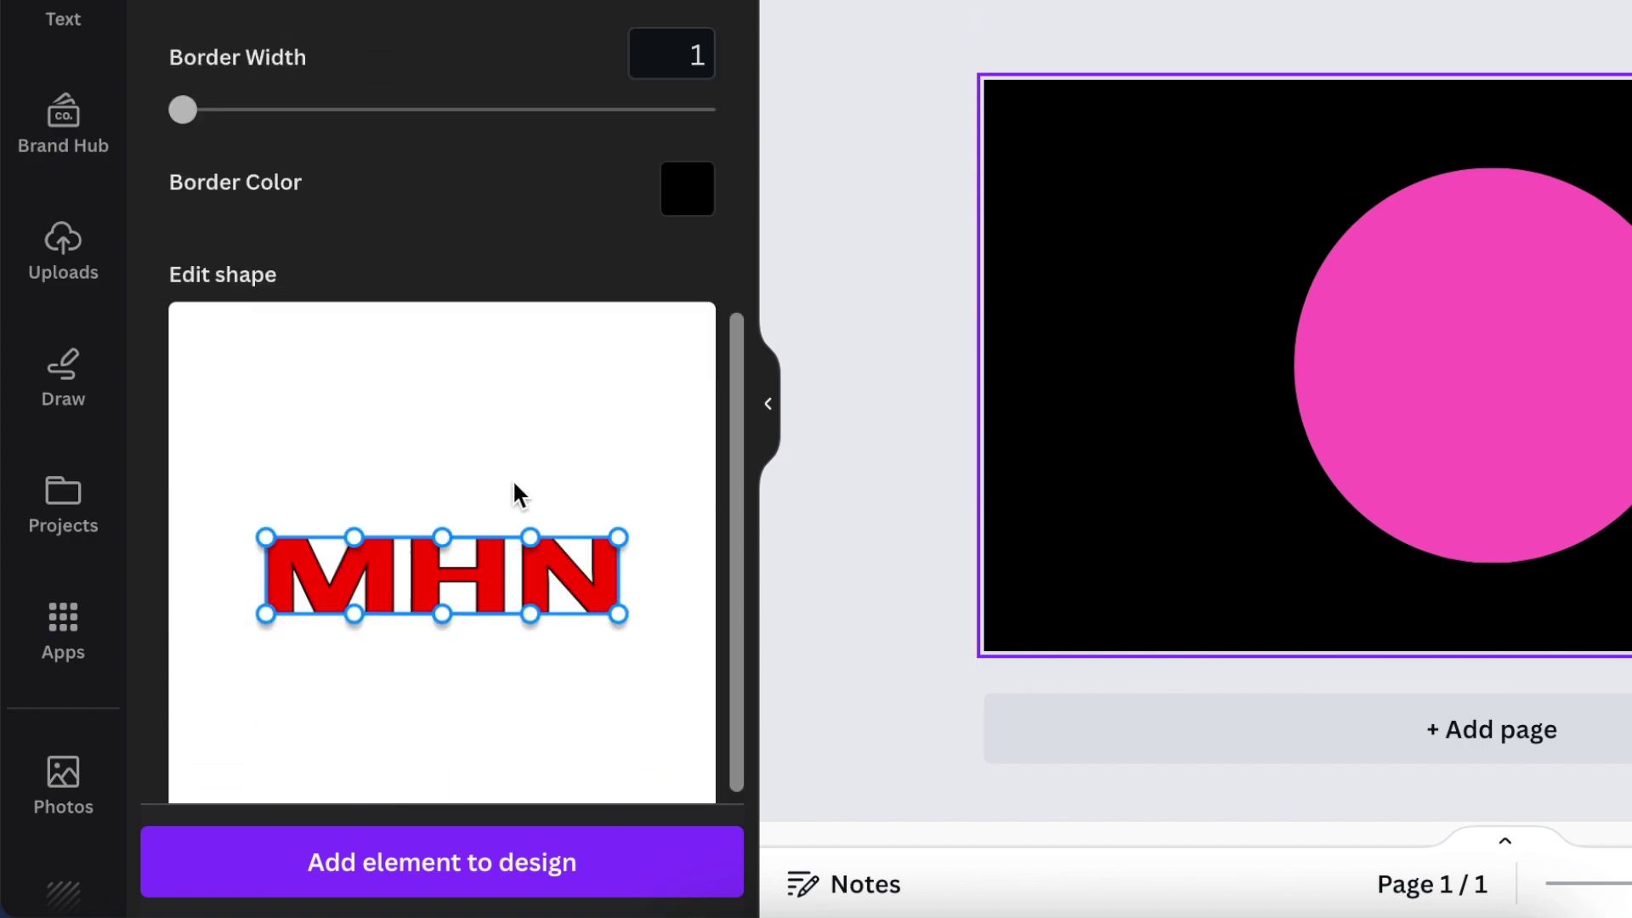
{"action": "scroll", "coordinate": [444, 516], "scroll_direction": "up", "scroll_amount": 3}
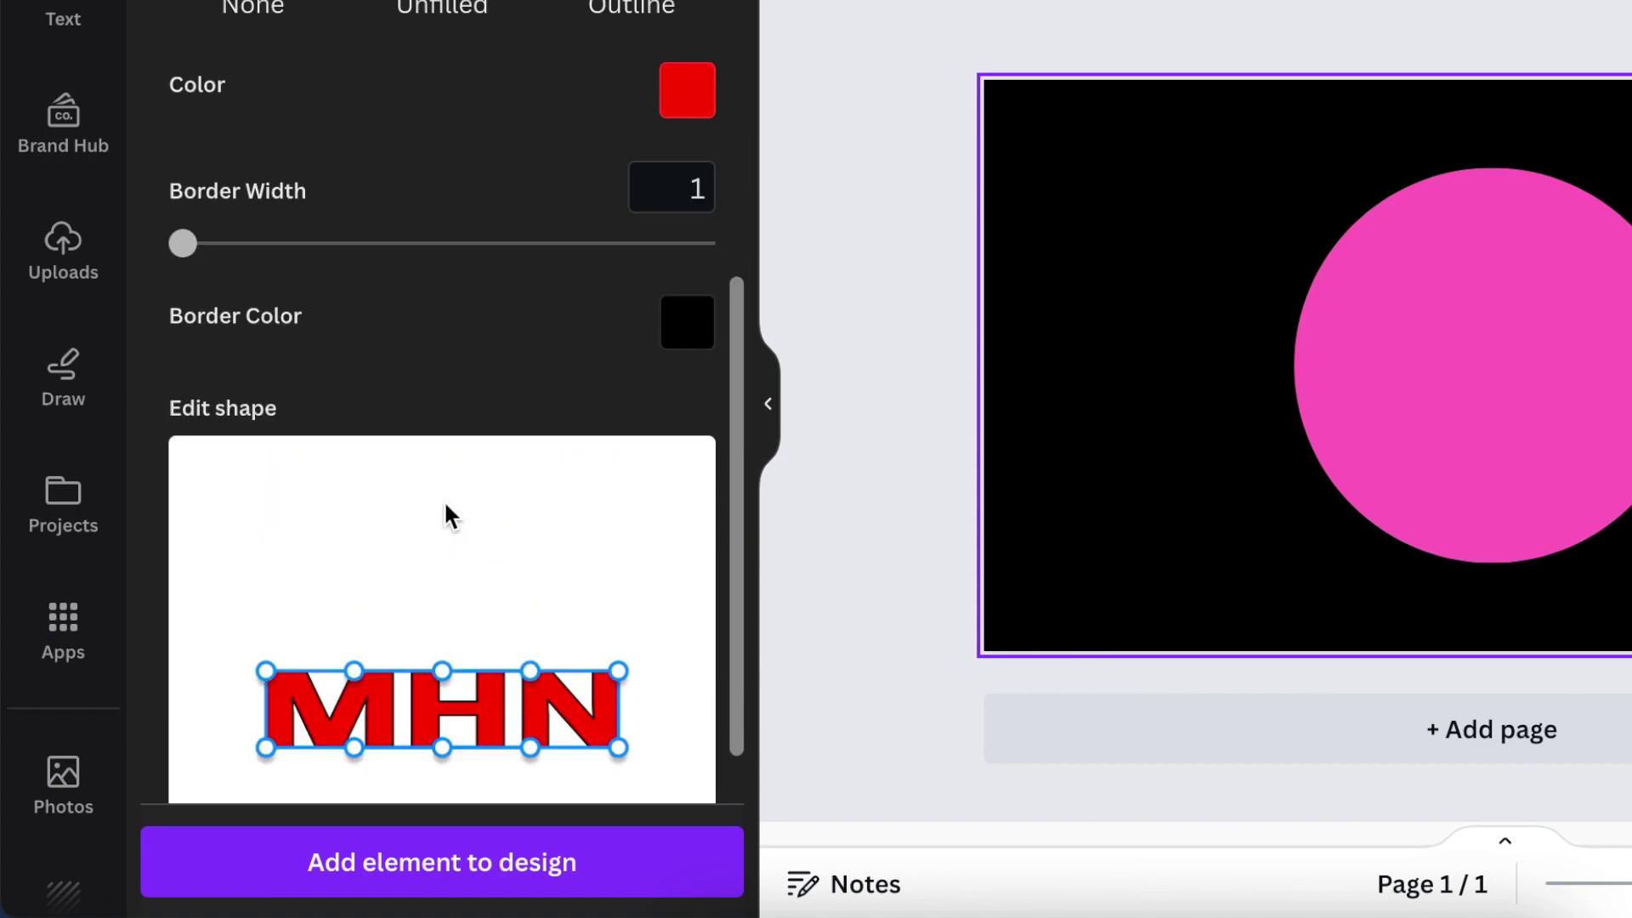
{"action": "left_click_drag", "start_coordinate": [184, 247], "coordinate": [251, 298]}
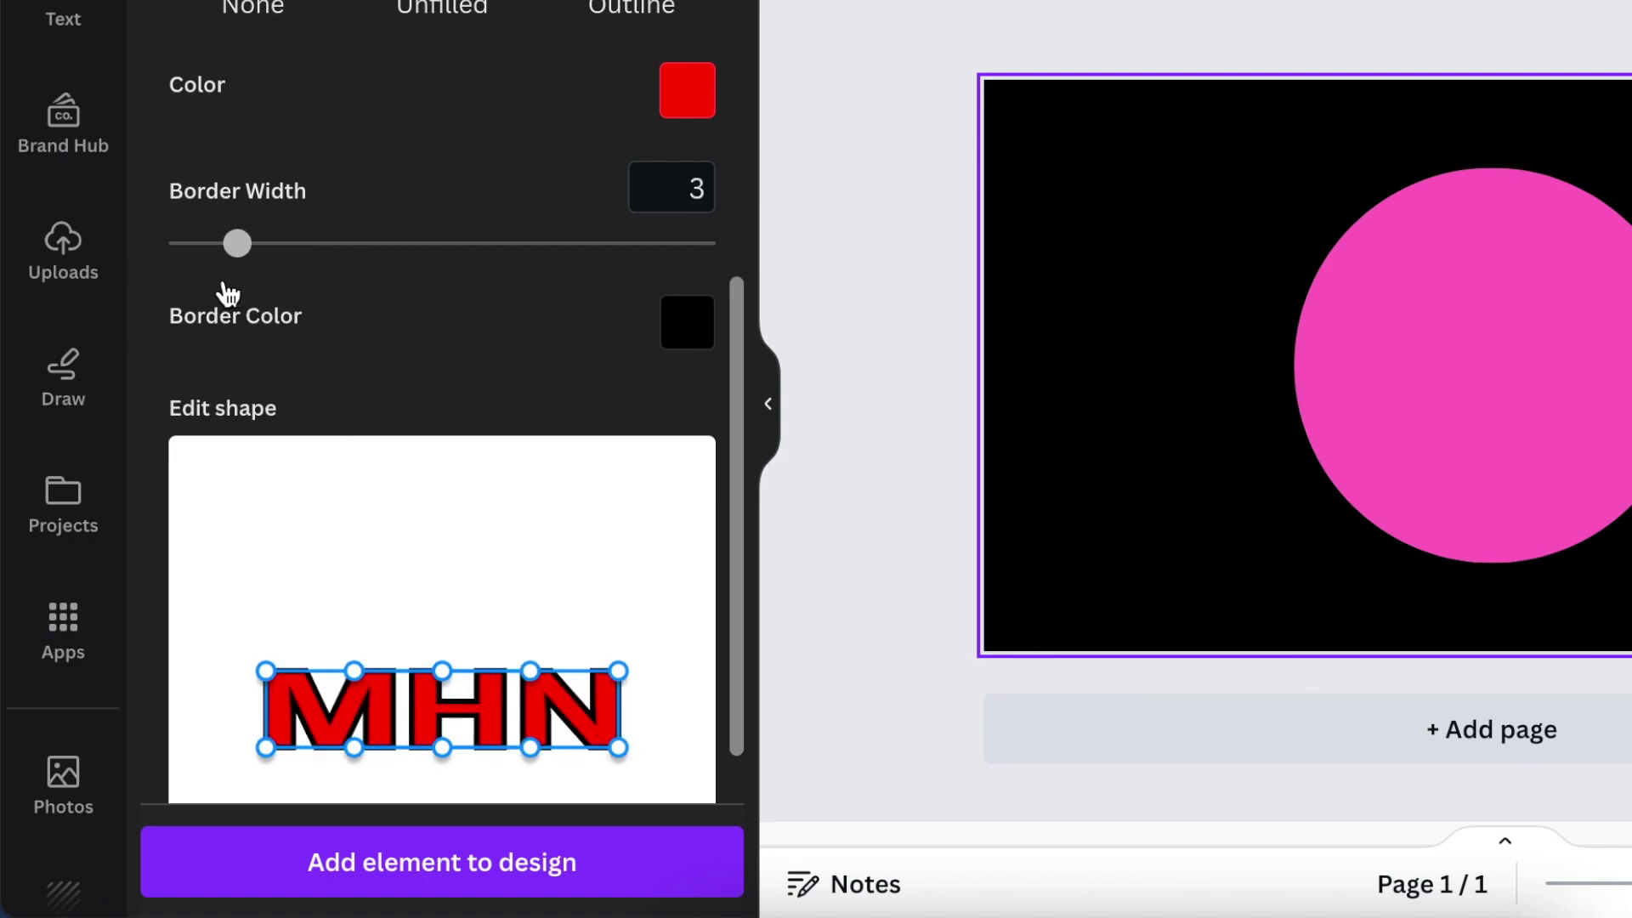
{"action": "key", "text": "Left"}
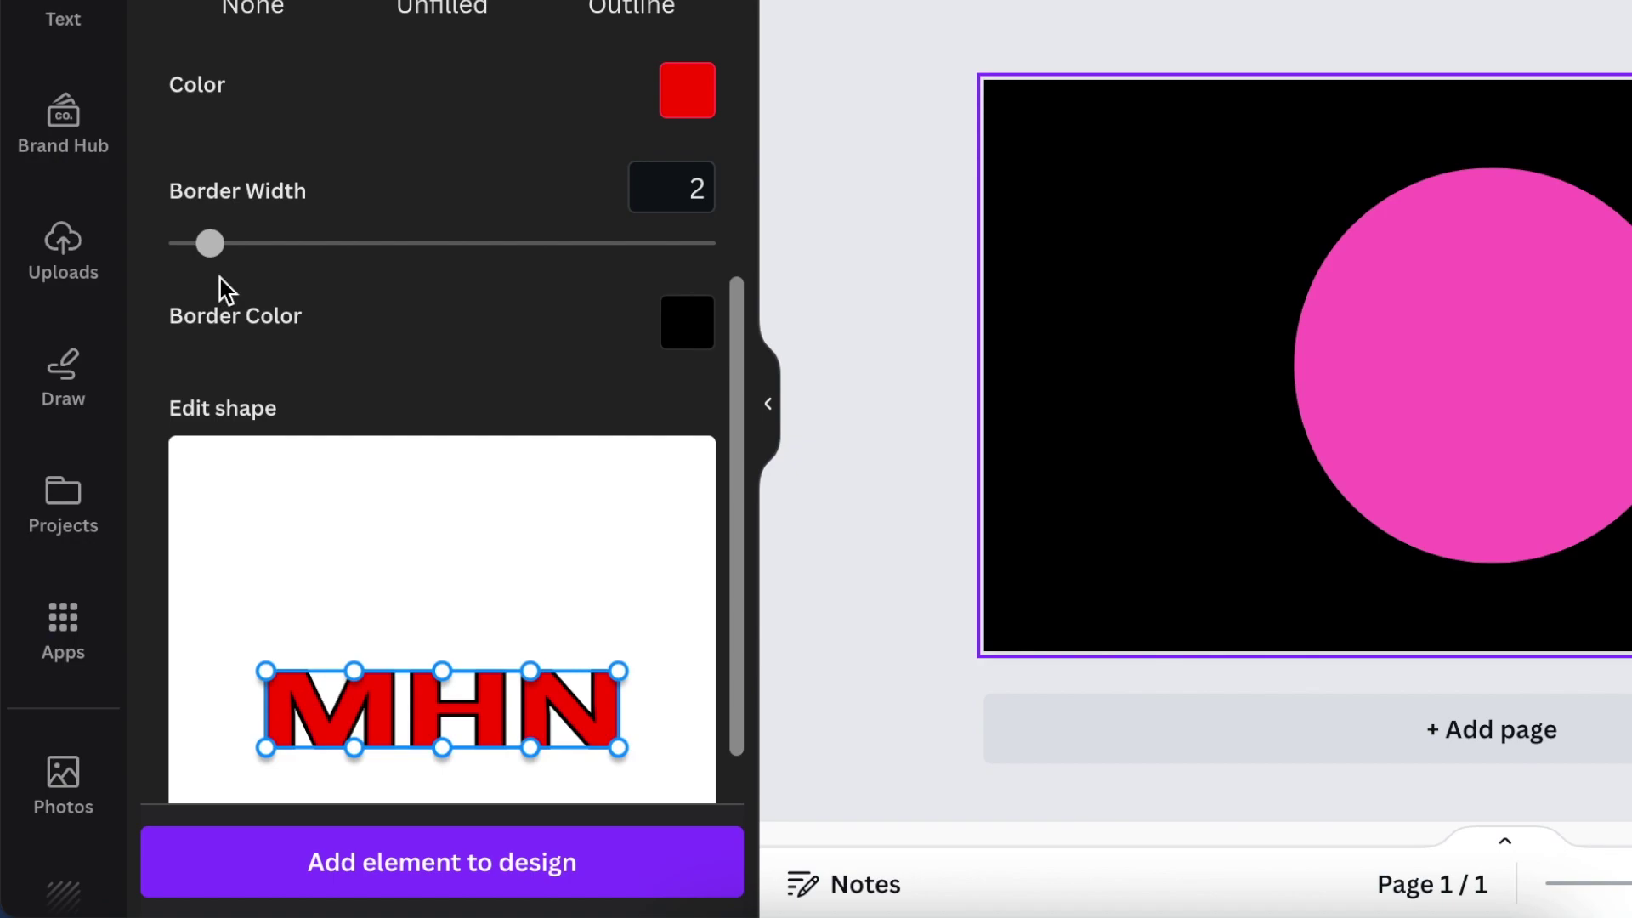
{"action": "scroll", "coordinate": [441, 411], "scroll_direction": "down", "scroll_amount": 3}
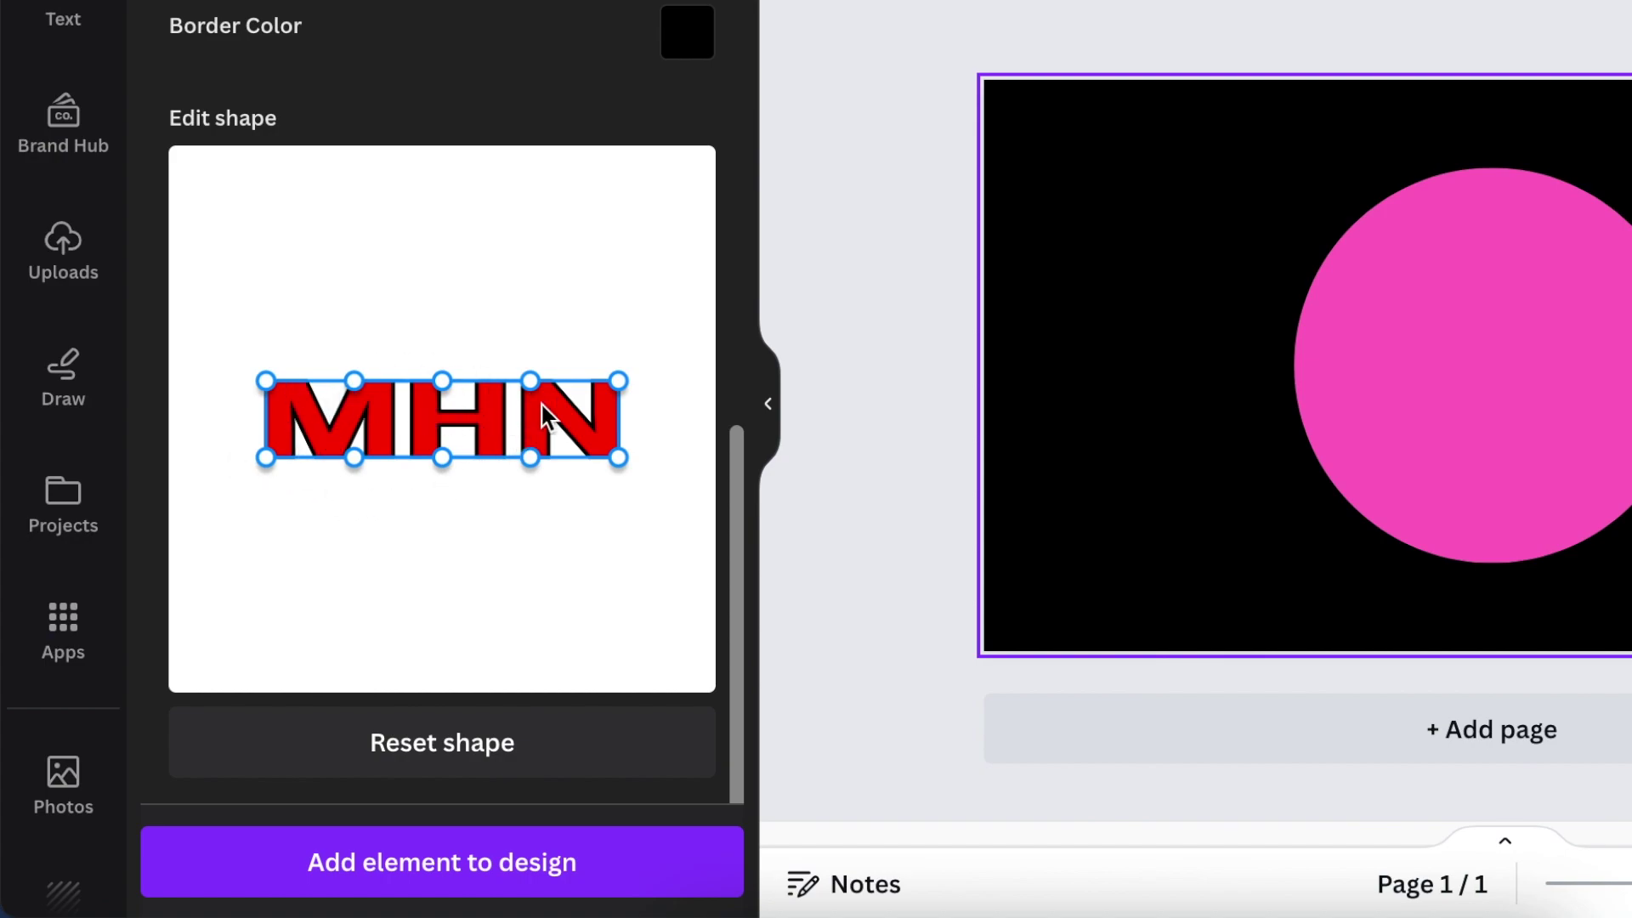
- Warp MHN into a rounded lens shape and place it on the design
{"action": "left_click_drag", "start_coordinate": [441, 457], "coordinate": [437, 605]}
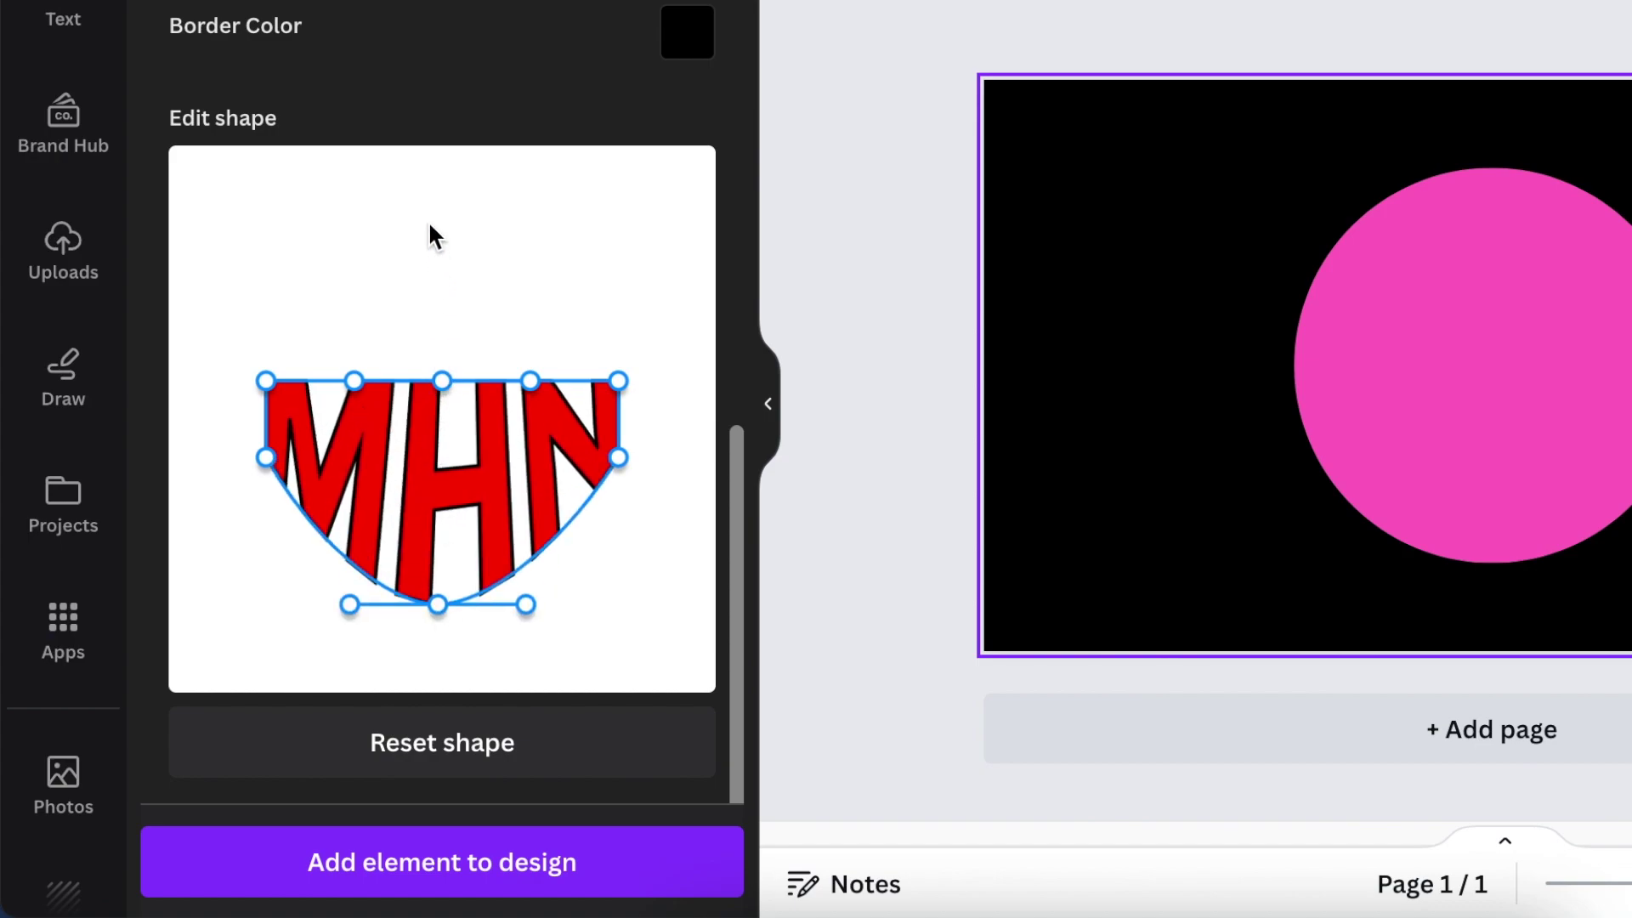
{"action": "left_click_drag", "start_coordinate": [441, 380], "coordinate": [438, 214]}
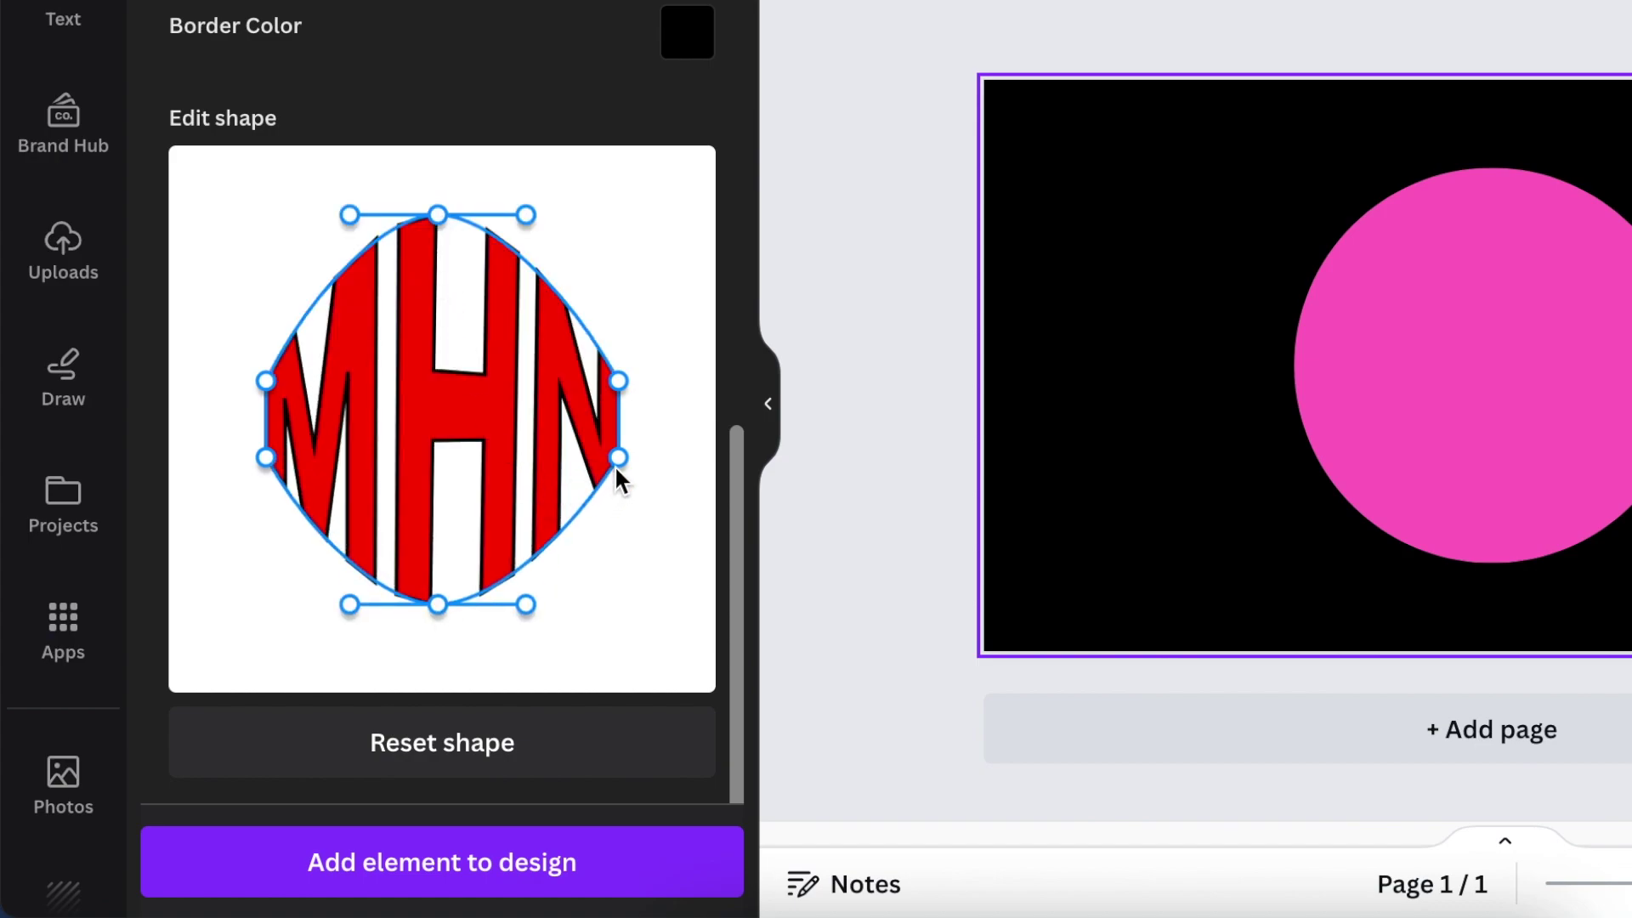
{"action": "left_click_drag", "start_coordinate": [616, 380], "coordinate": [626, 369]}
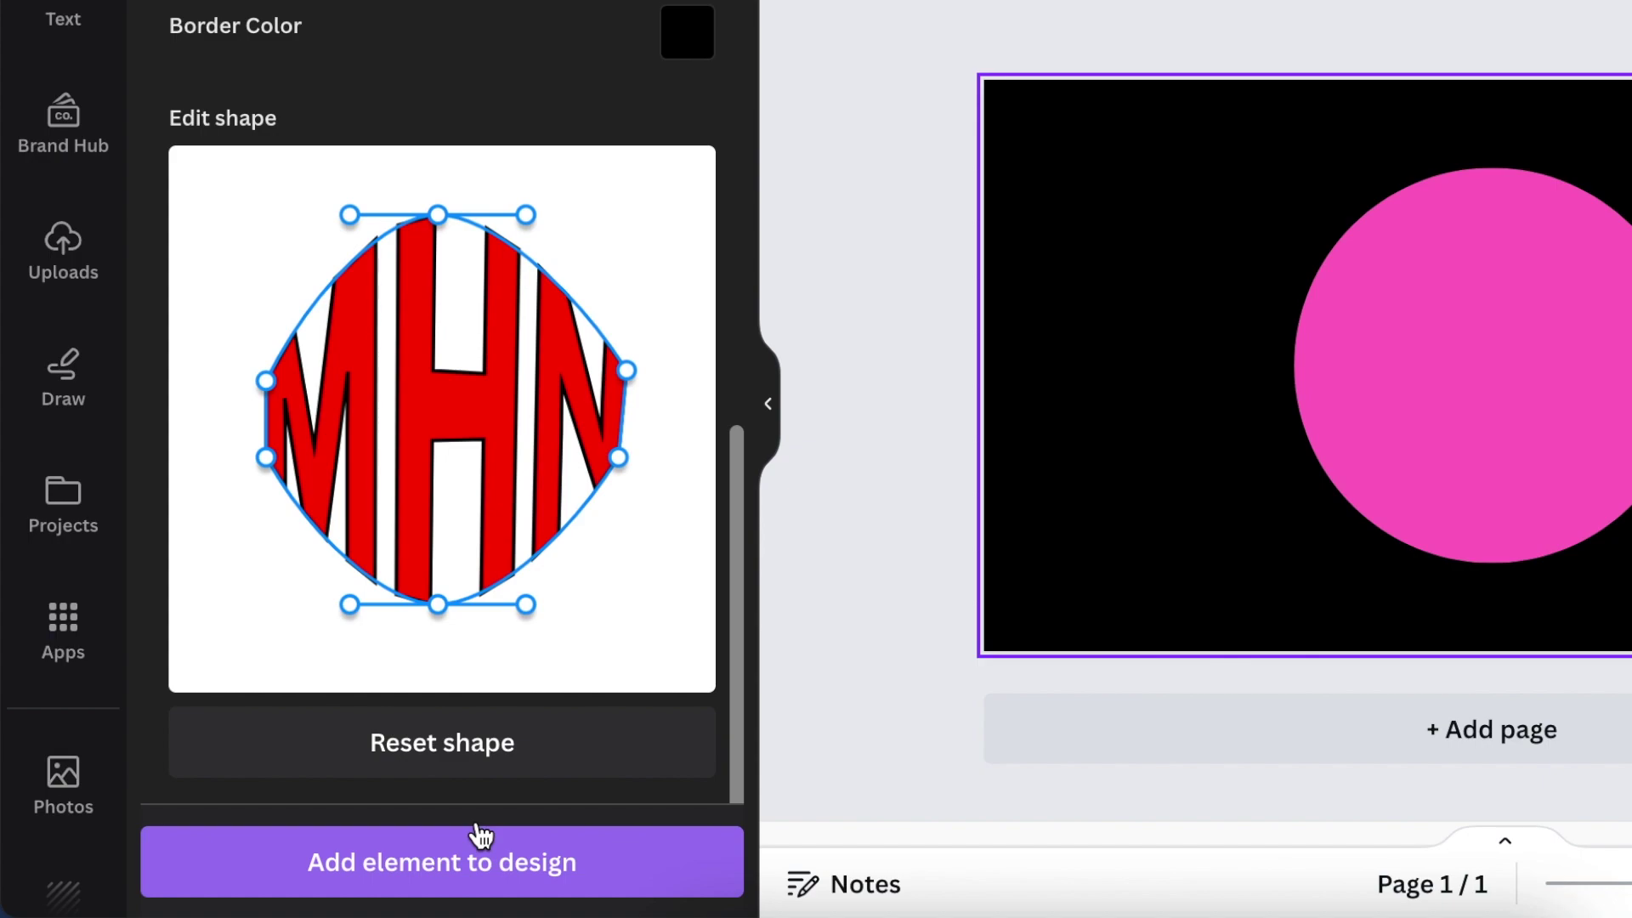
{"action": "left_click", "coordinate": [463, 866]}
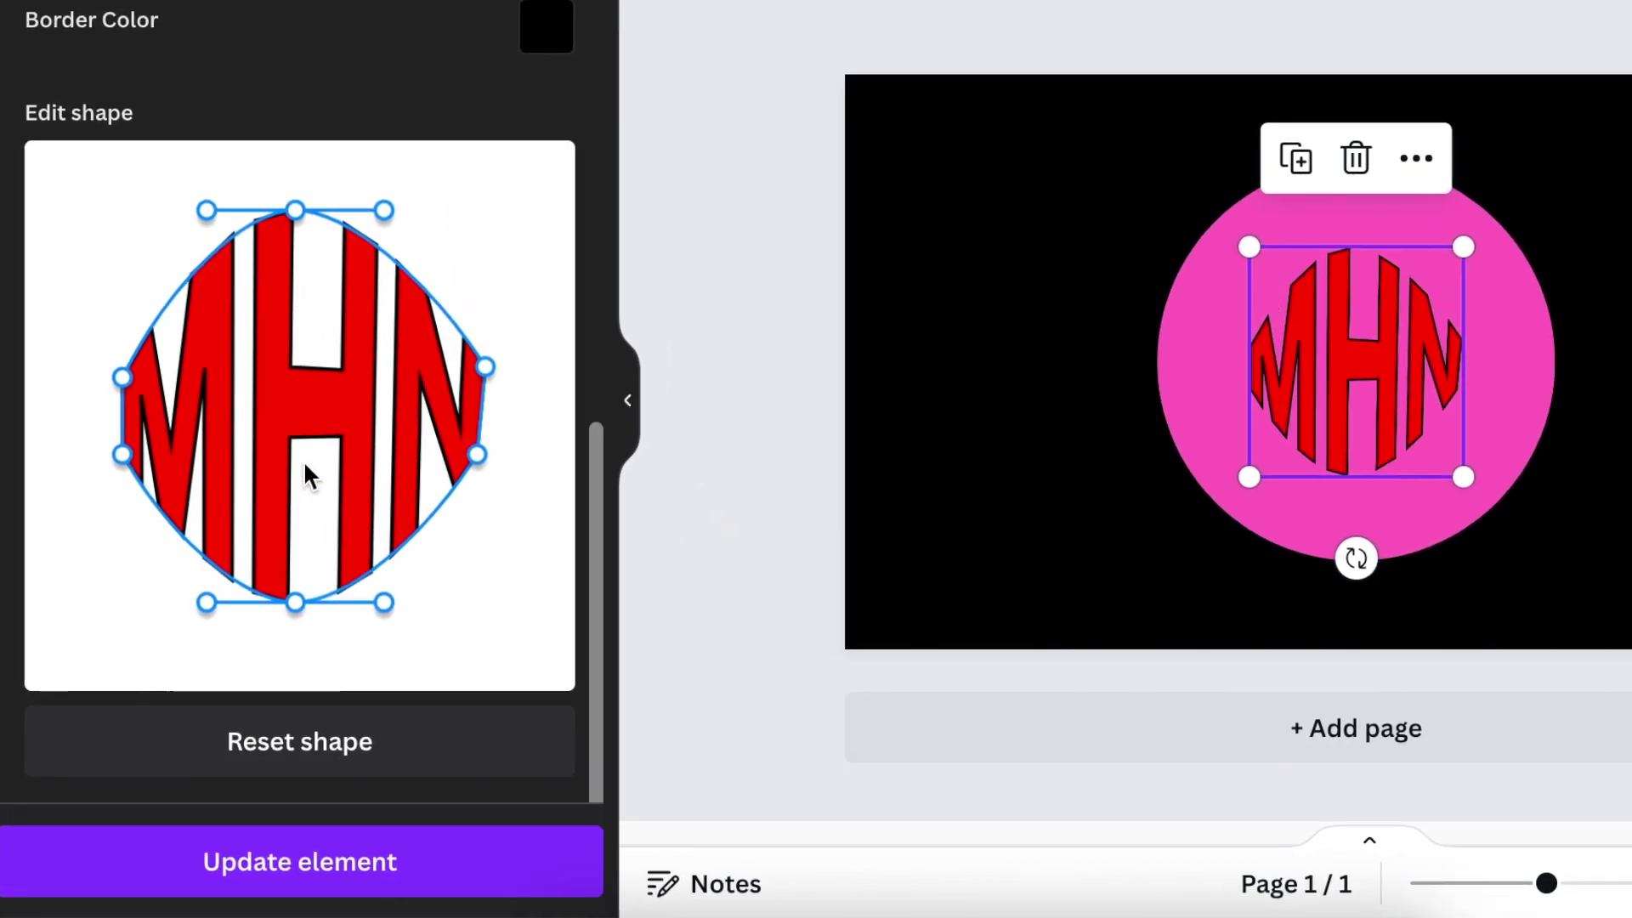
- Add the warped MHN lettering to the design, then enlarge and centre it to fill the pink circle
{"action": "left_click", "coordinate": [417, 887]}
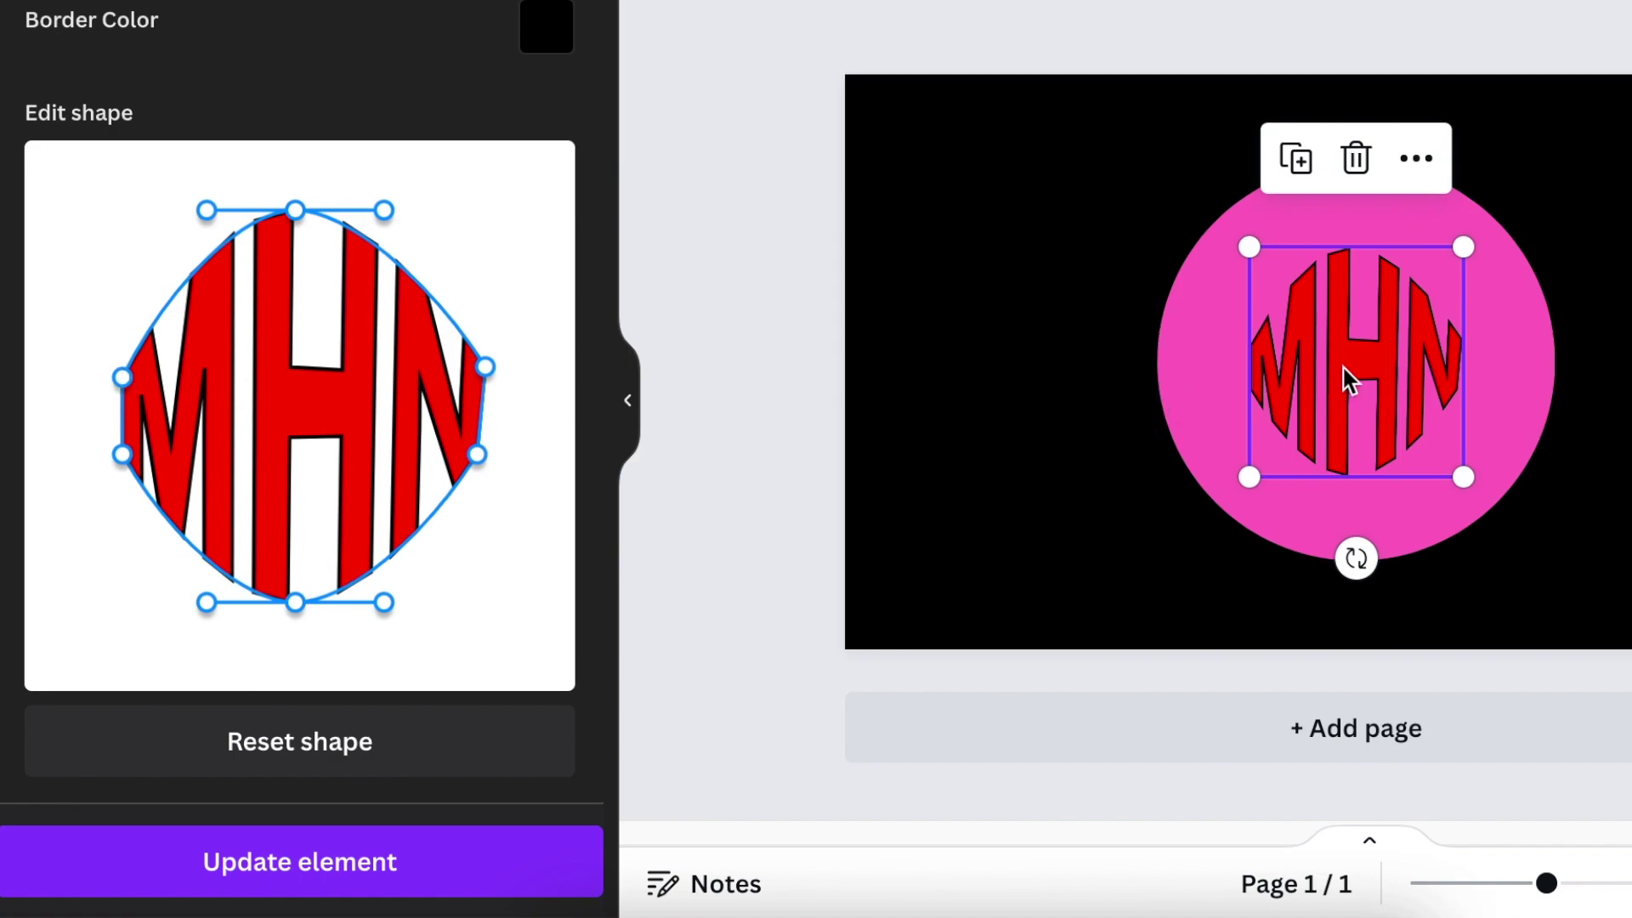
{"action": "left_click_drag", "start_coordinate": [1462, 477], "coordinate": [1573, 583]}
{"action": "left_click_drag", "start_coordinate": [1425, 437], "coordinate": [1406, 383]}
{"action": "left_click", "coordinate": [1456, 289]}
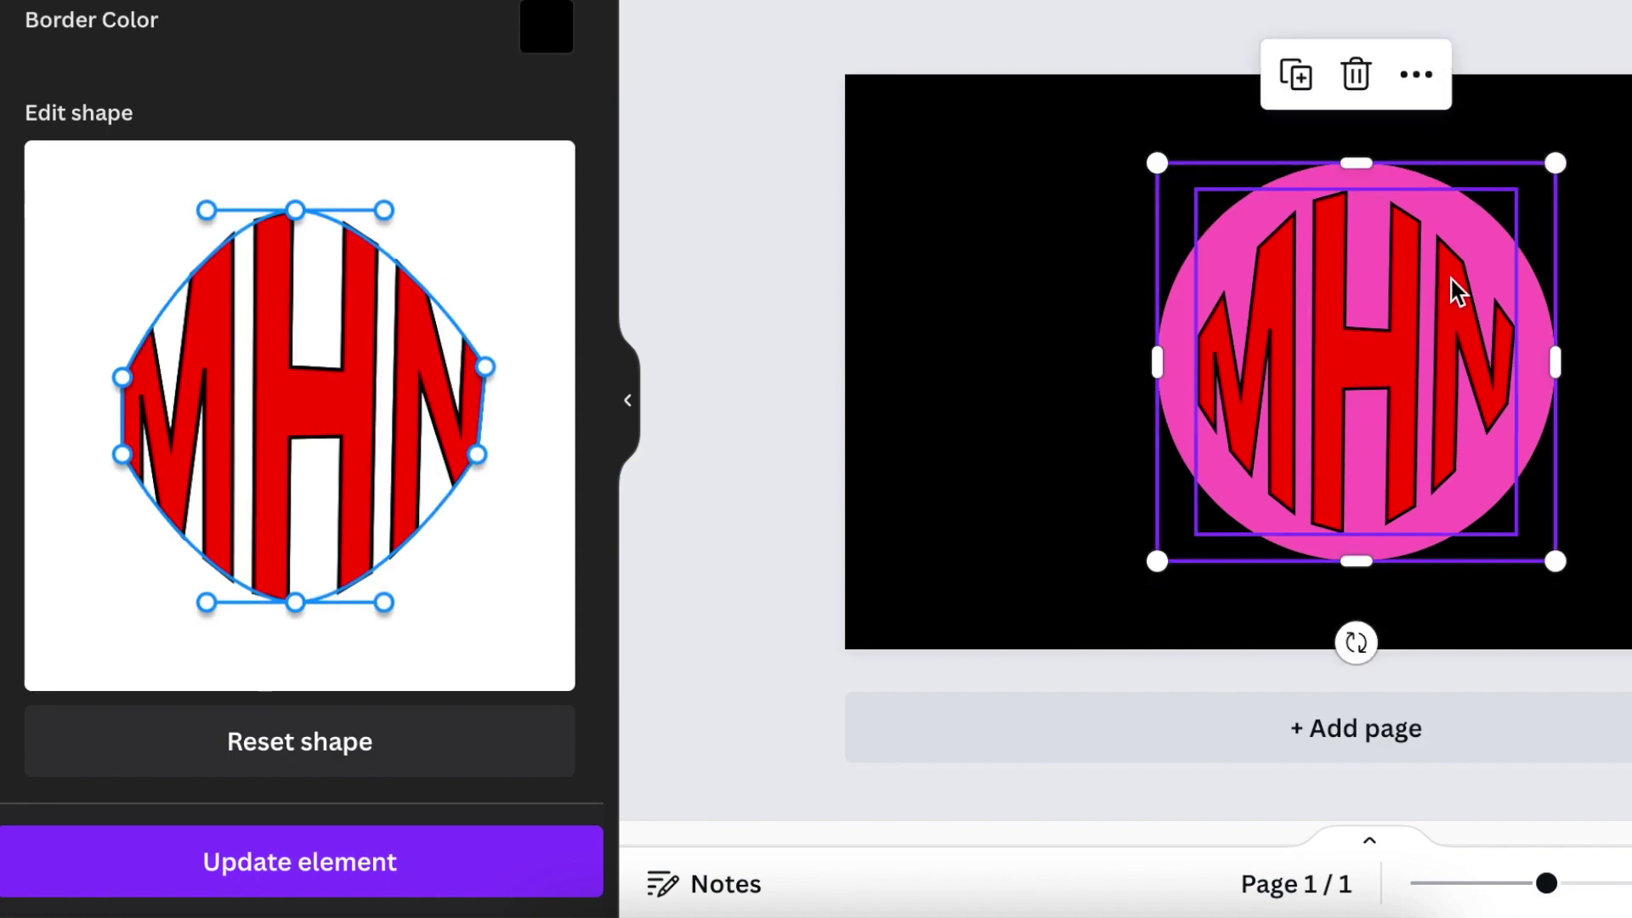
{"action": "left_click", "coordinate": [1456, 289]}
{"action": "left_click_drag", "start_coordinate": [1520, 182], "coordinate": [1559, 149]}
{"action": "left_click_drag", "start_coordinate": [1195, 534], "coordinate": [1171, 561]}
{"action": "left_click_drag", "start_coordinate": [1318, 463], "coordinate": [1321, 458]}
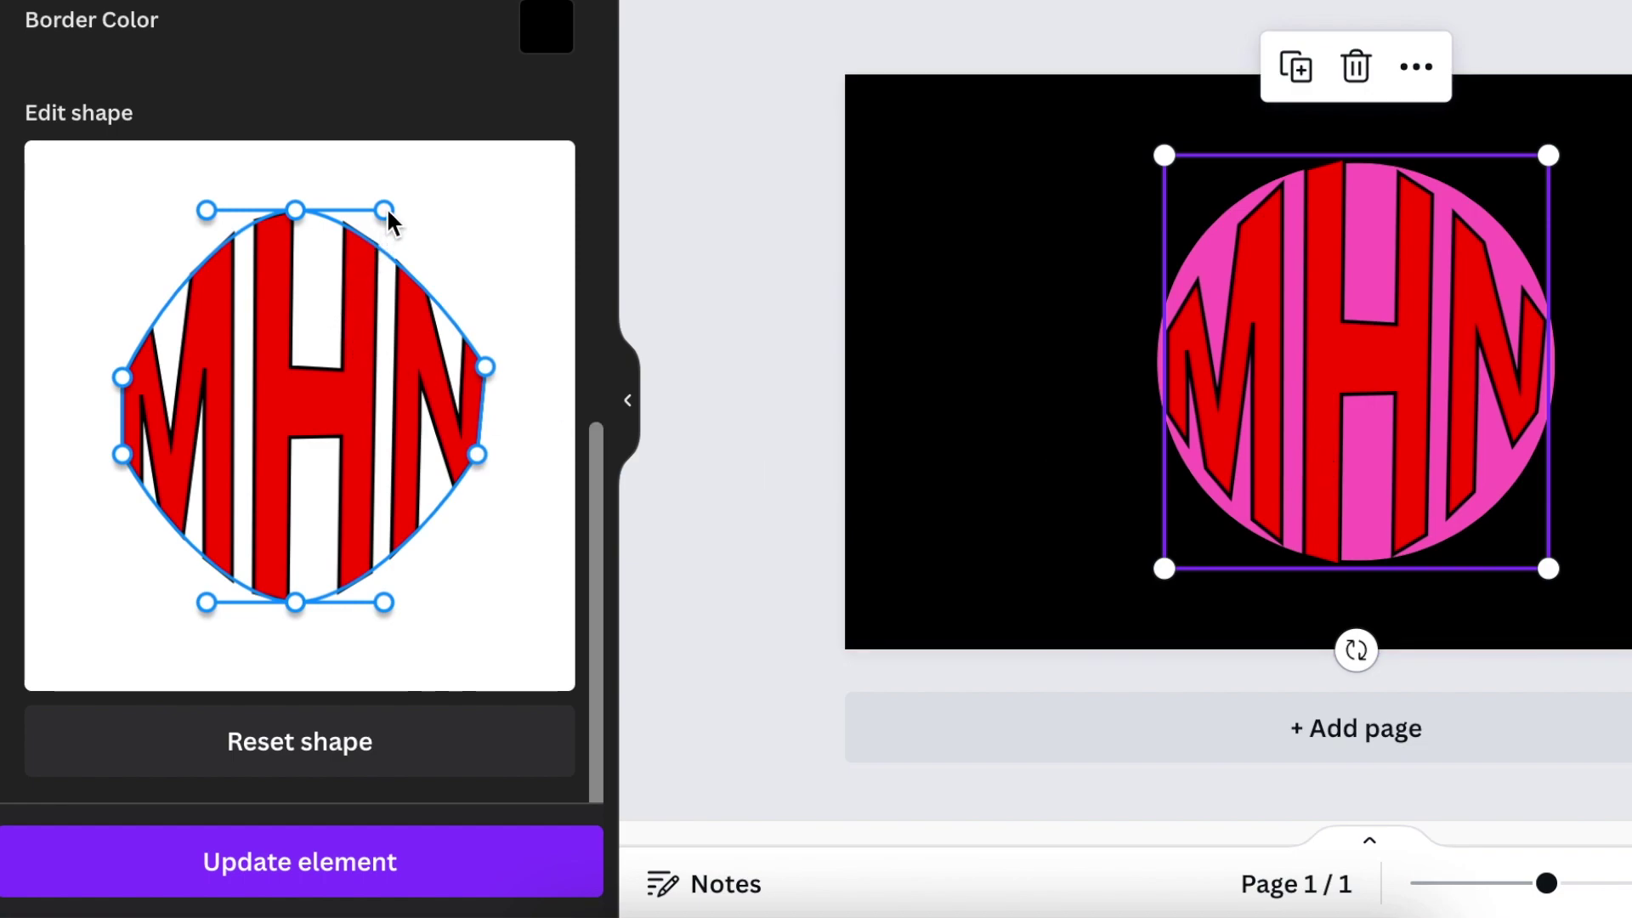
- Widen the top-right, top-left and left curves of the MHN warp outline and apply them
{"action": "left_click_drag", "start_coordinate": [386, 209], "coordinate": [421, 193]}
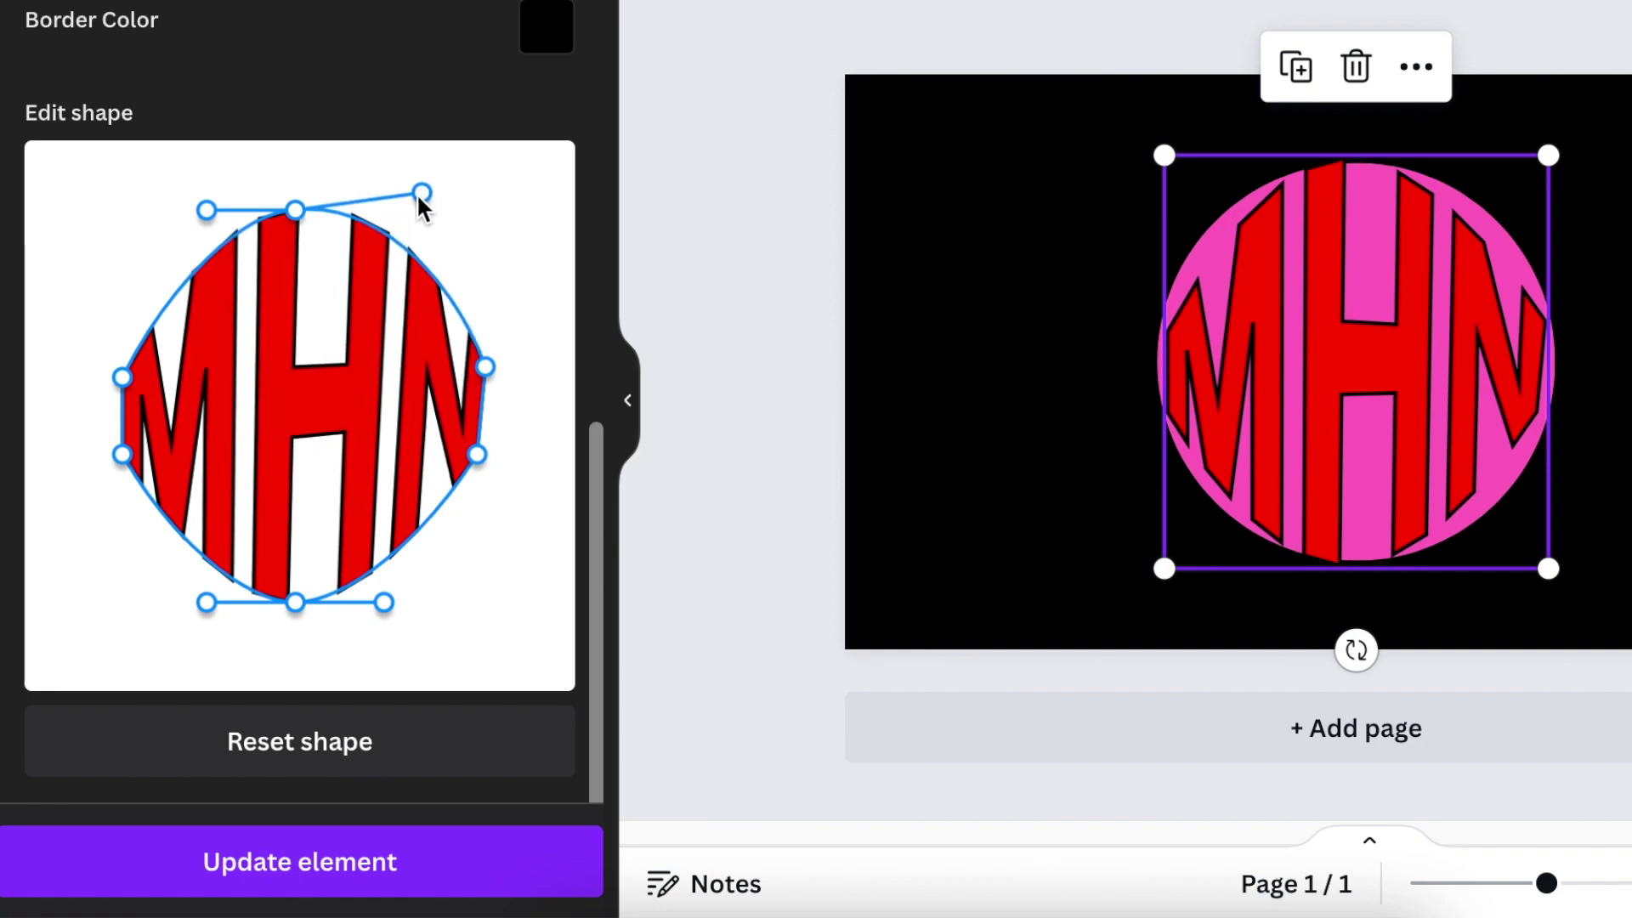
{"action": "left_click", "coordinate": [324, 884]}
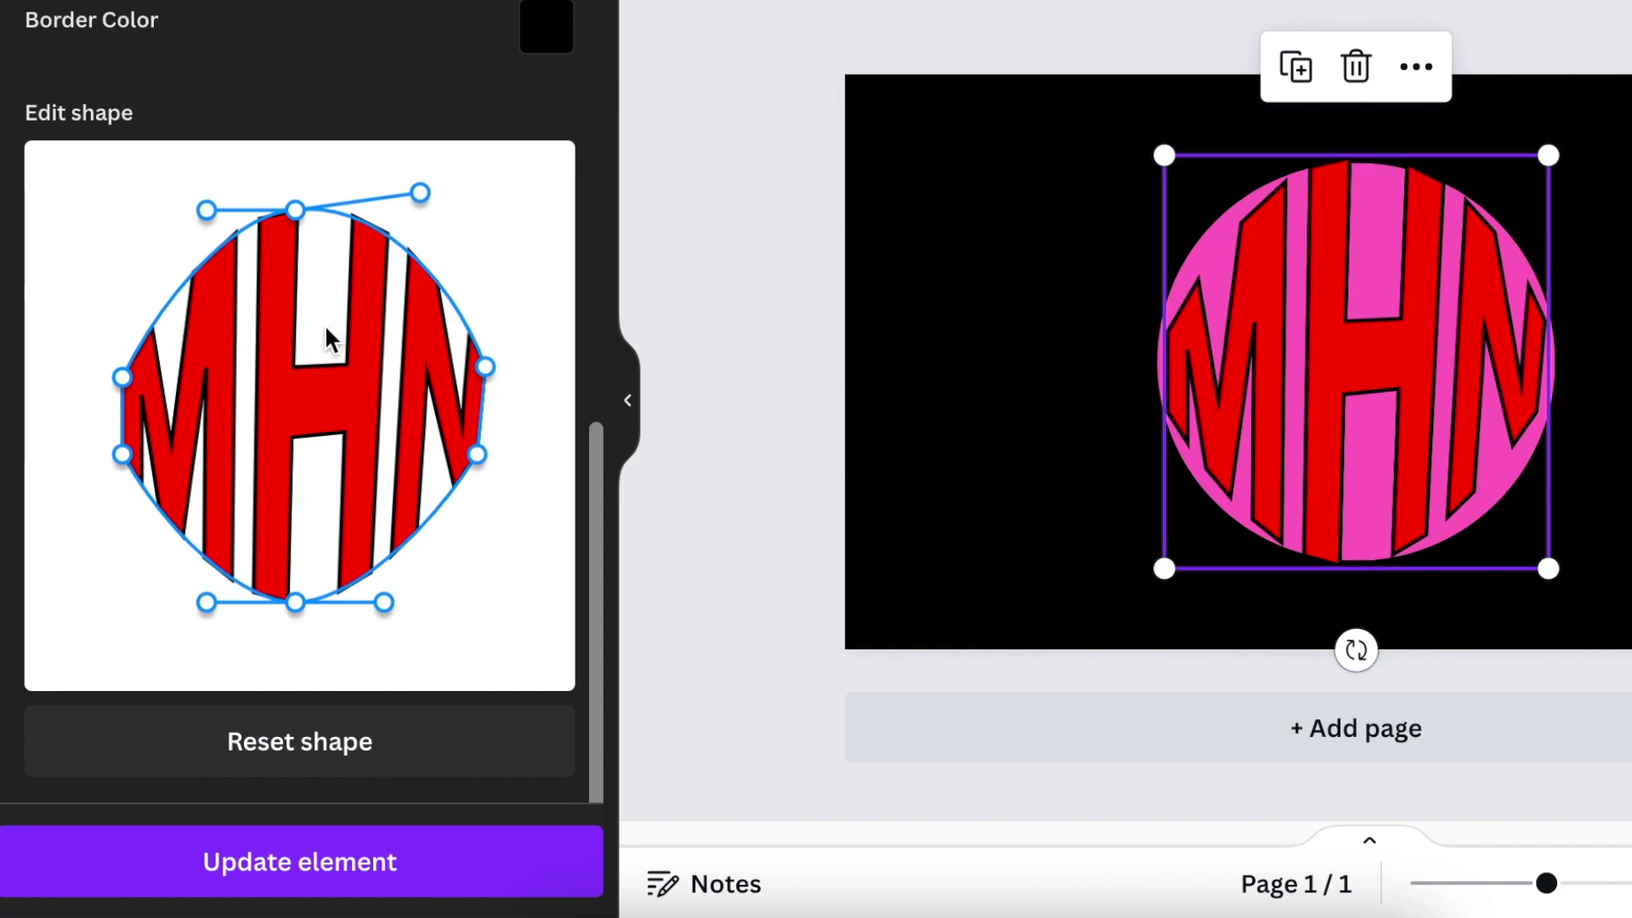
{"action": "left_click_drag", "start_coordinate": [205, 212], "coordinate": [189, 205]}
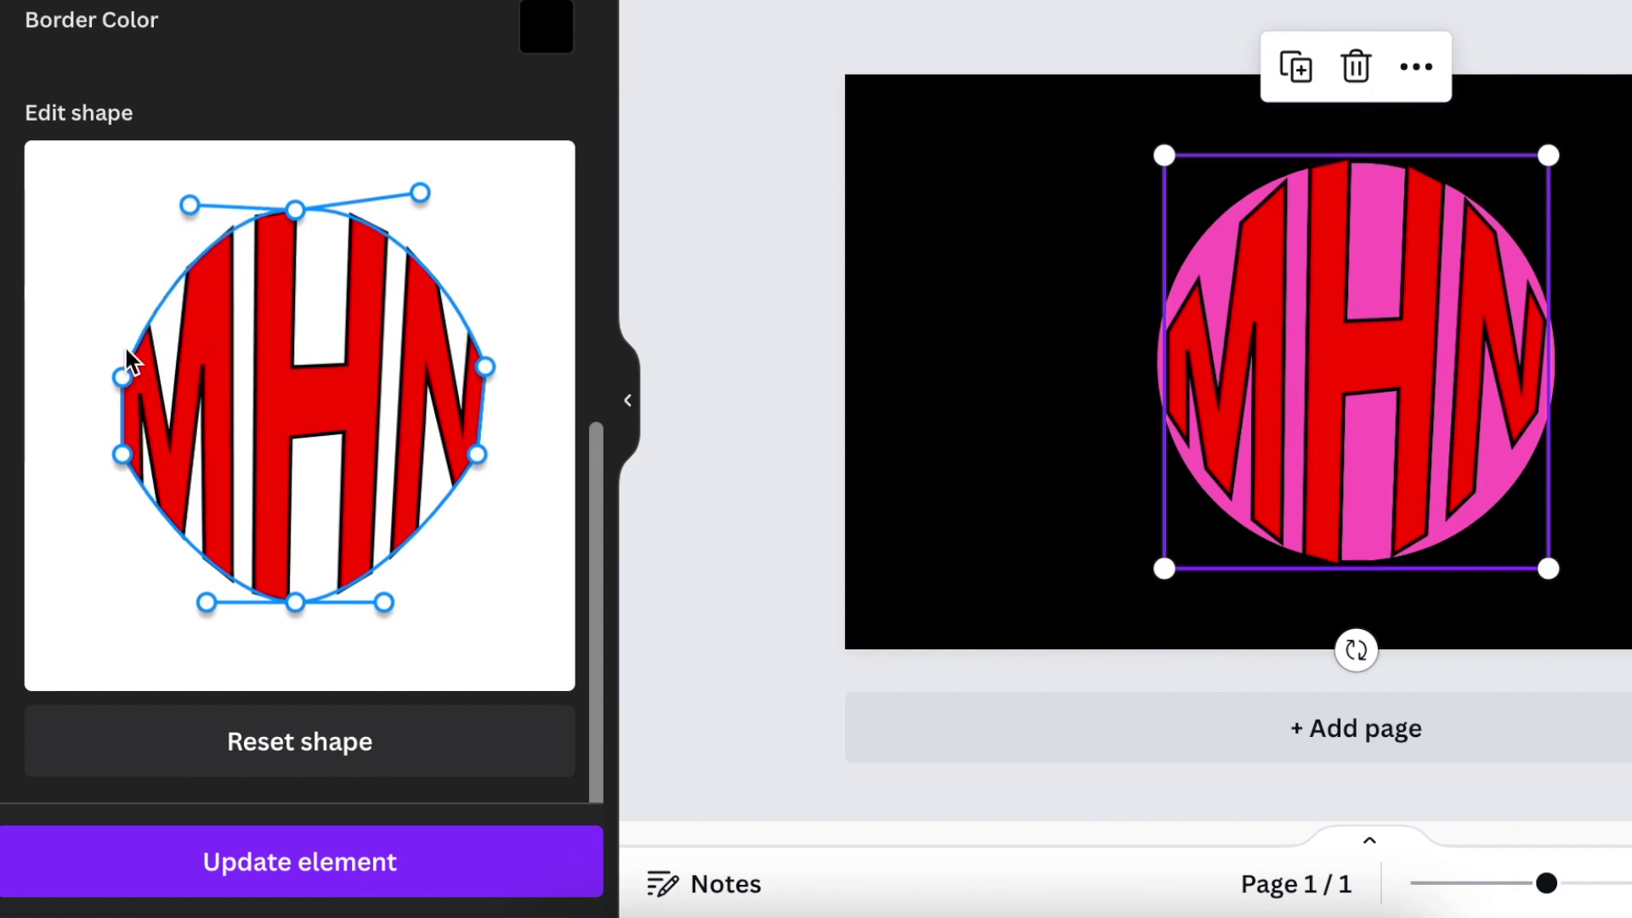
{"action": "left_click_drag", "start_coordinate": [122, 377], "coordinate": [108, 357]}
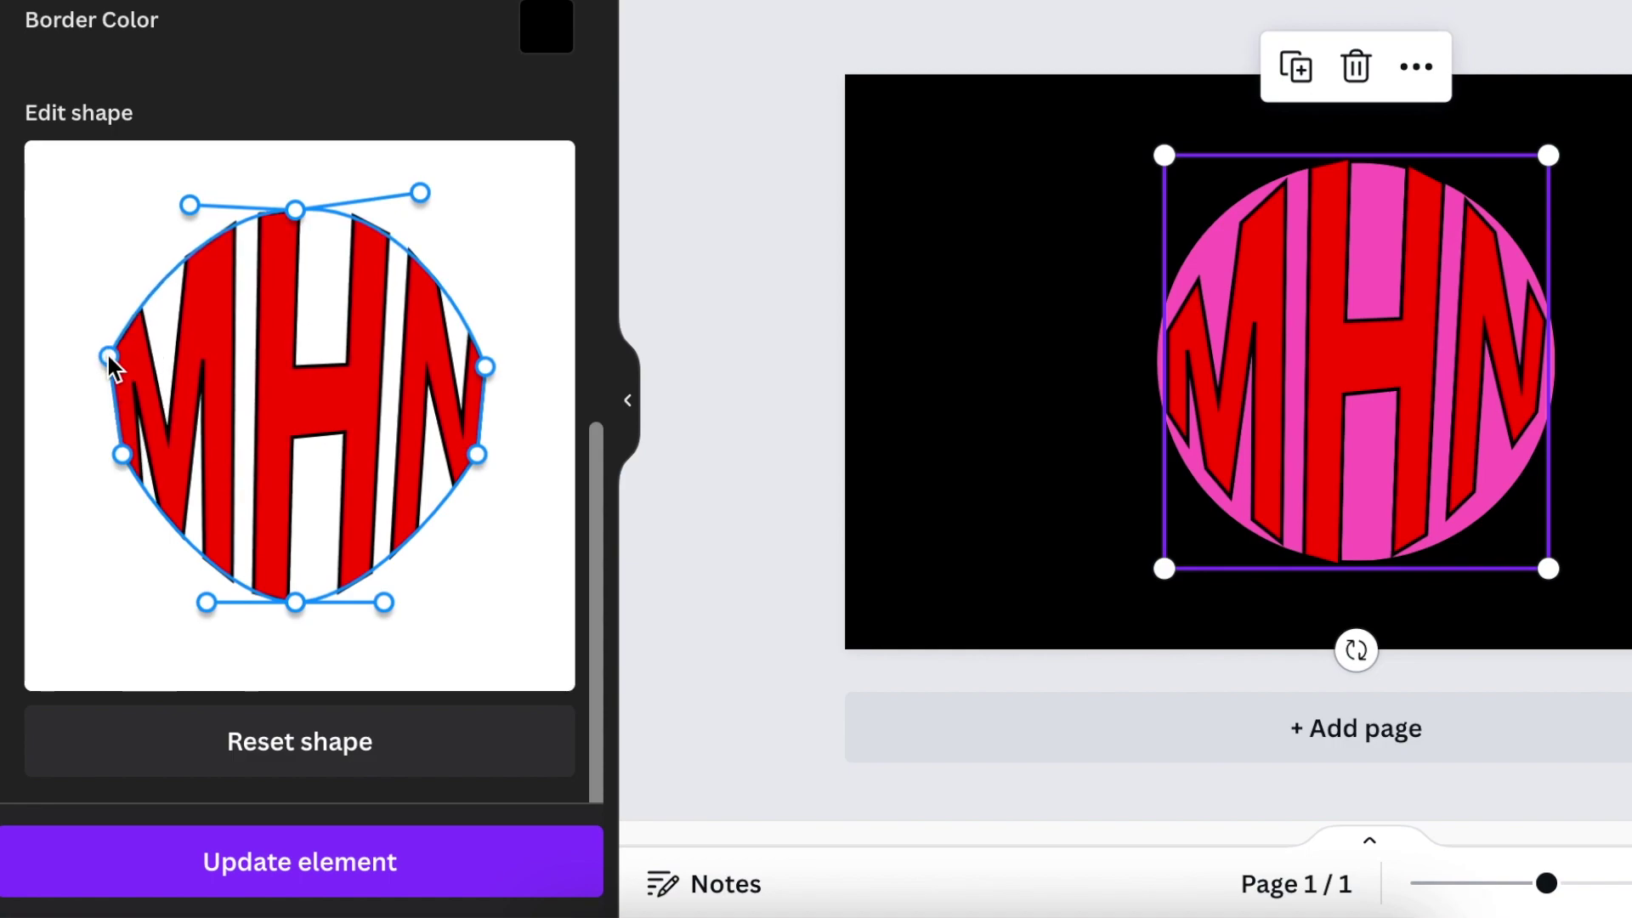
{"action": "left_click", "coordinate": [308, 884]}
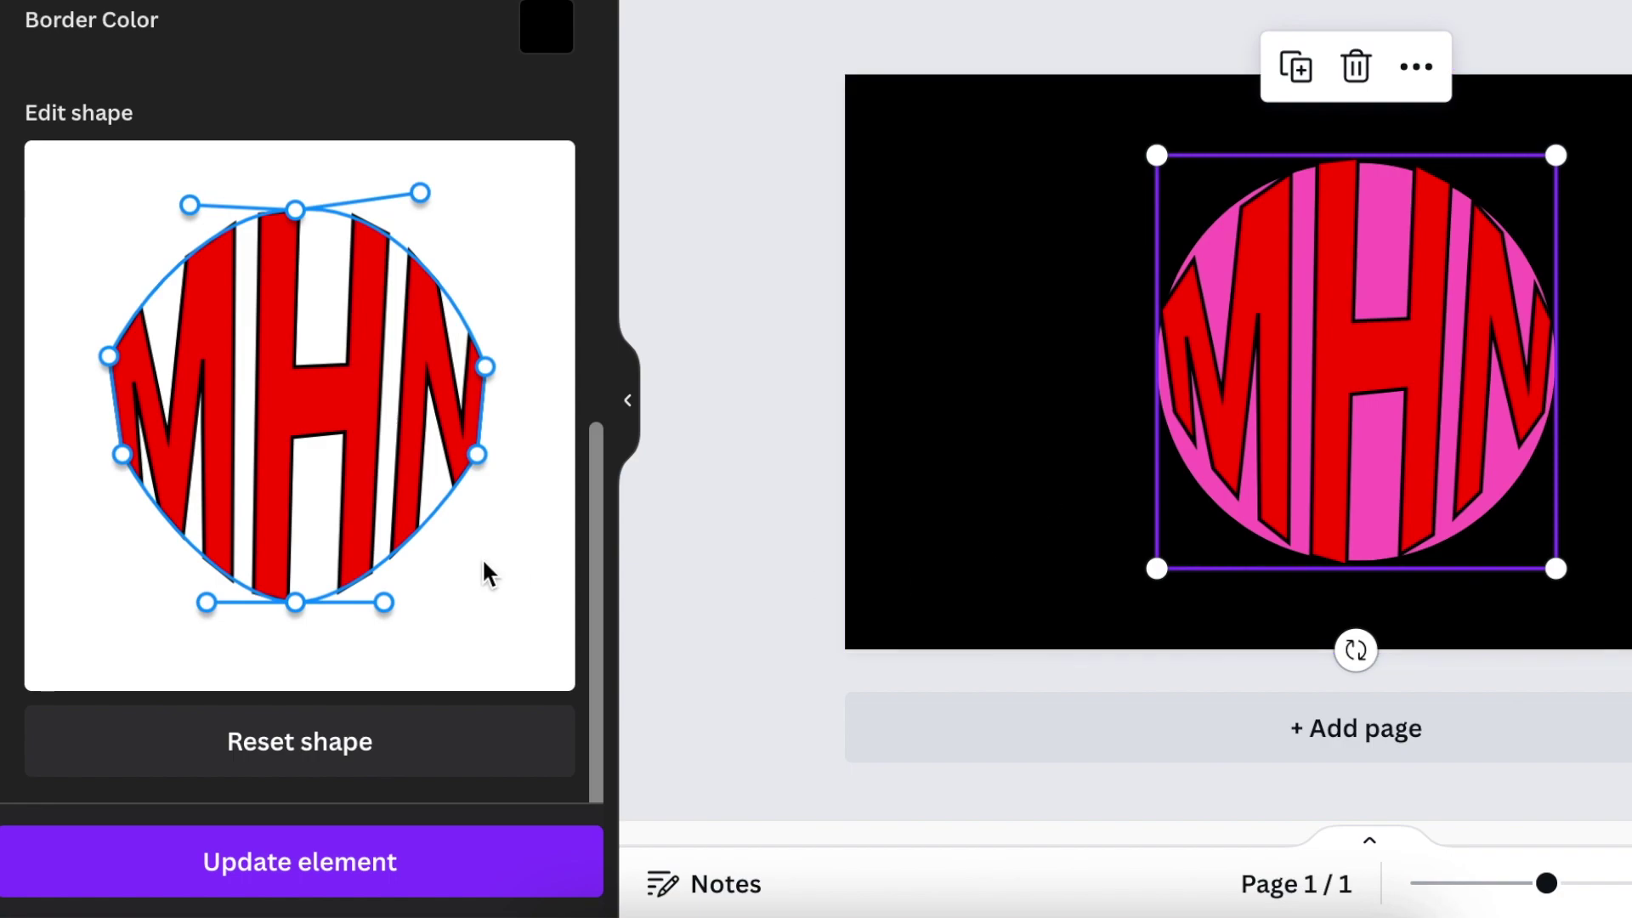
{"action": "left_click_drag", "start_coordinate": [120, 453], "coordinate": [111, 466]}
{"action": "left_click", "coordinate": [321, 880]}
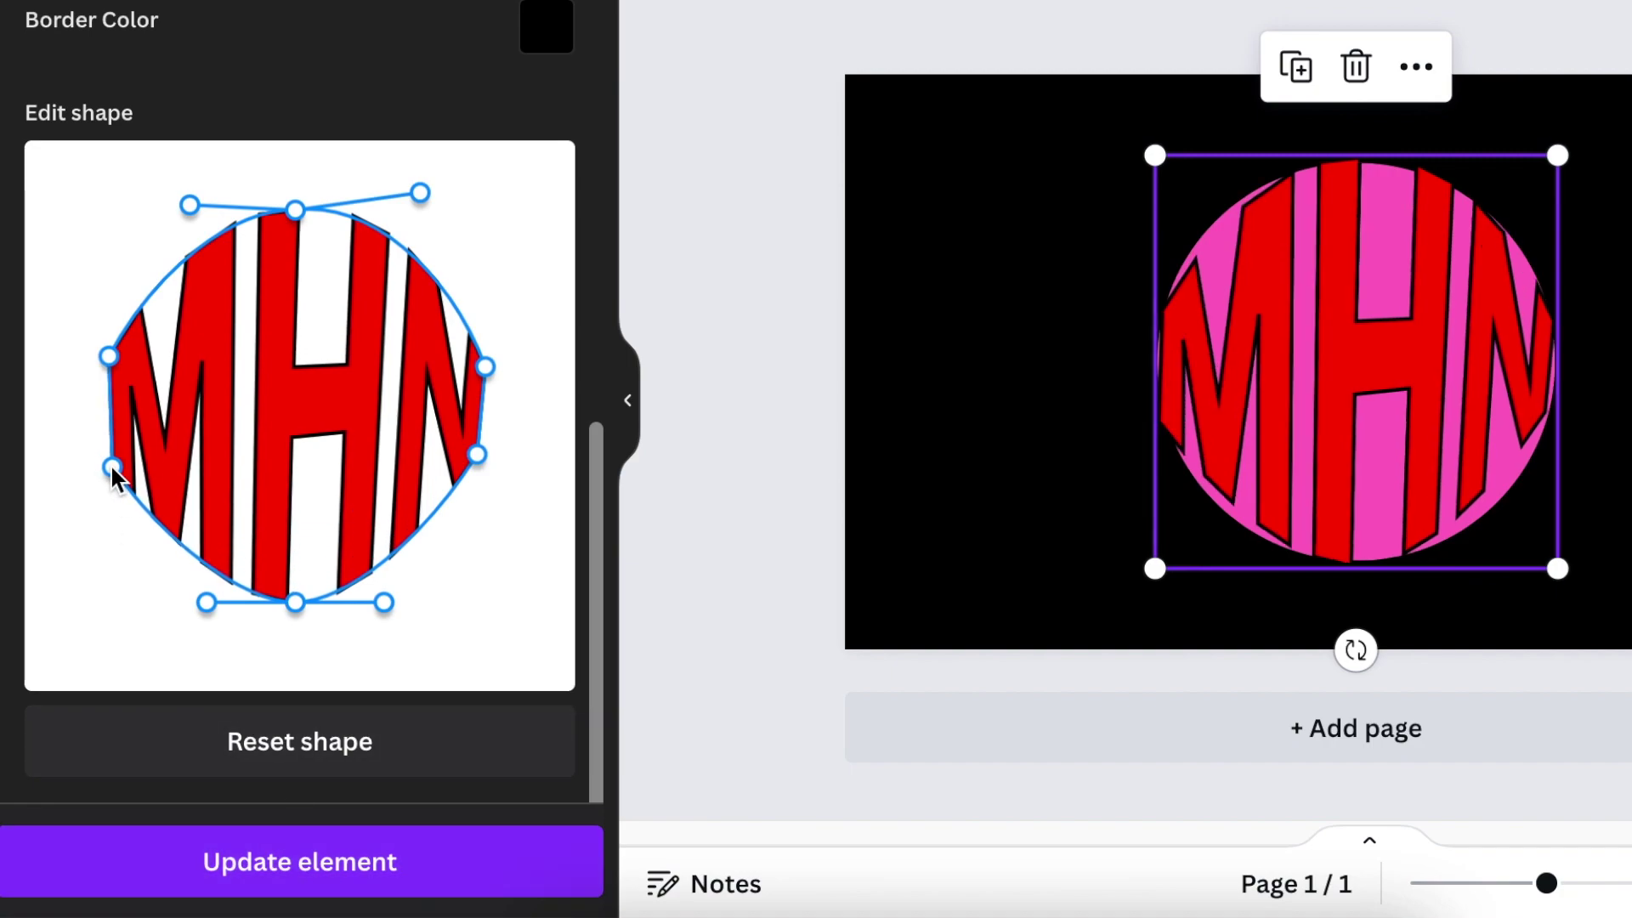
{"action": "left_click", "coordinate": [299, 874]}
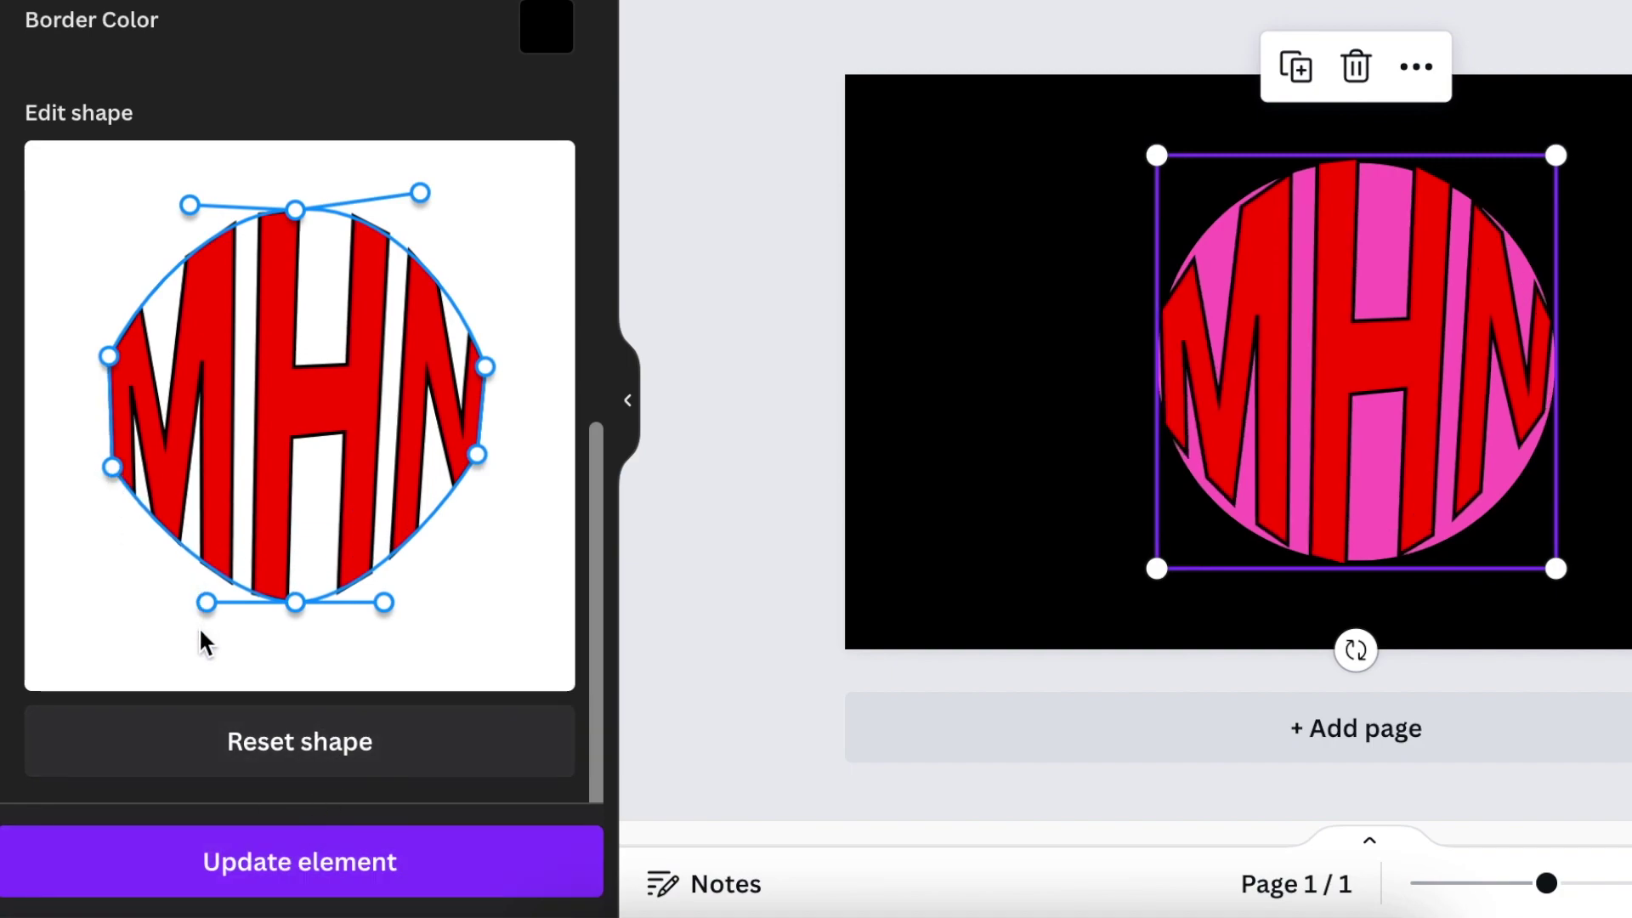
- Pull the bottom curves down and adjust the side curves beside the M and N
{"action": "left_click_drag", "start_coordinate": [202, 601], "coordinate": [195, 619]}
{"action": "left_click", "coordinate": [273, 865]}
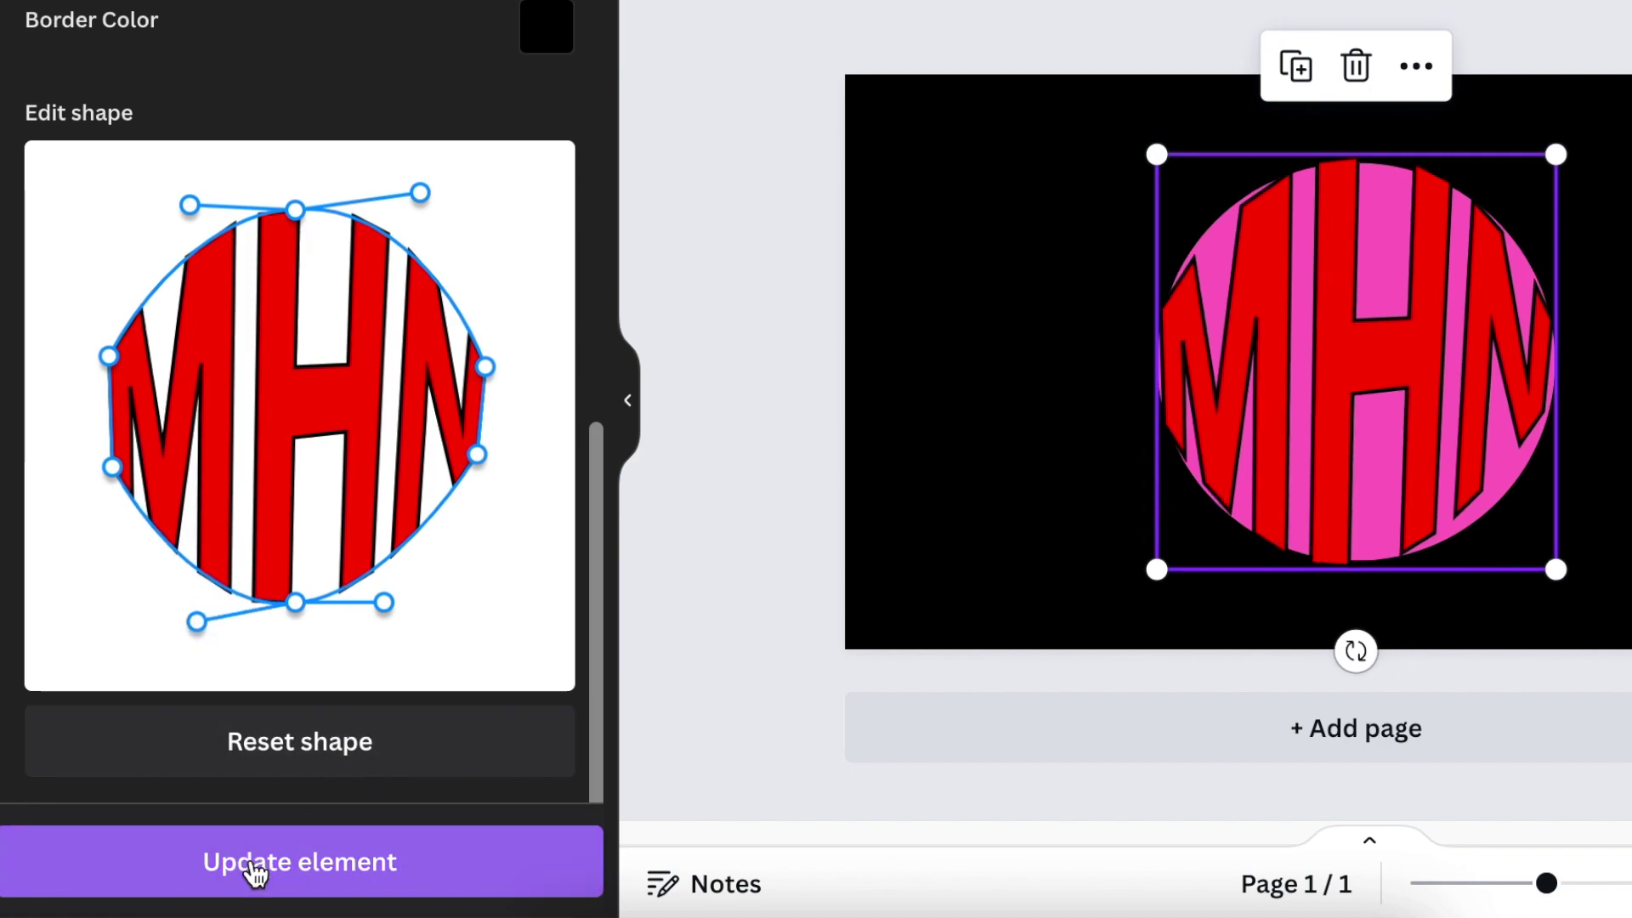
{"action": "left_click_drag", "start_coordinate": [385, 601], "coordinate": [406, 621]}
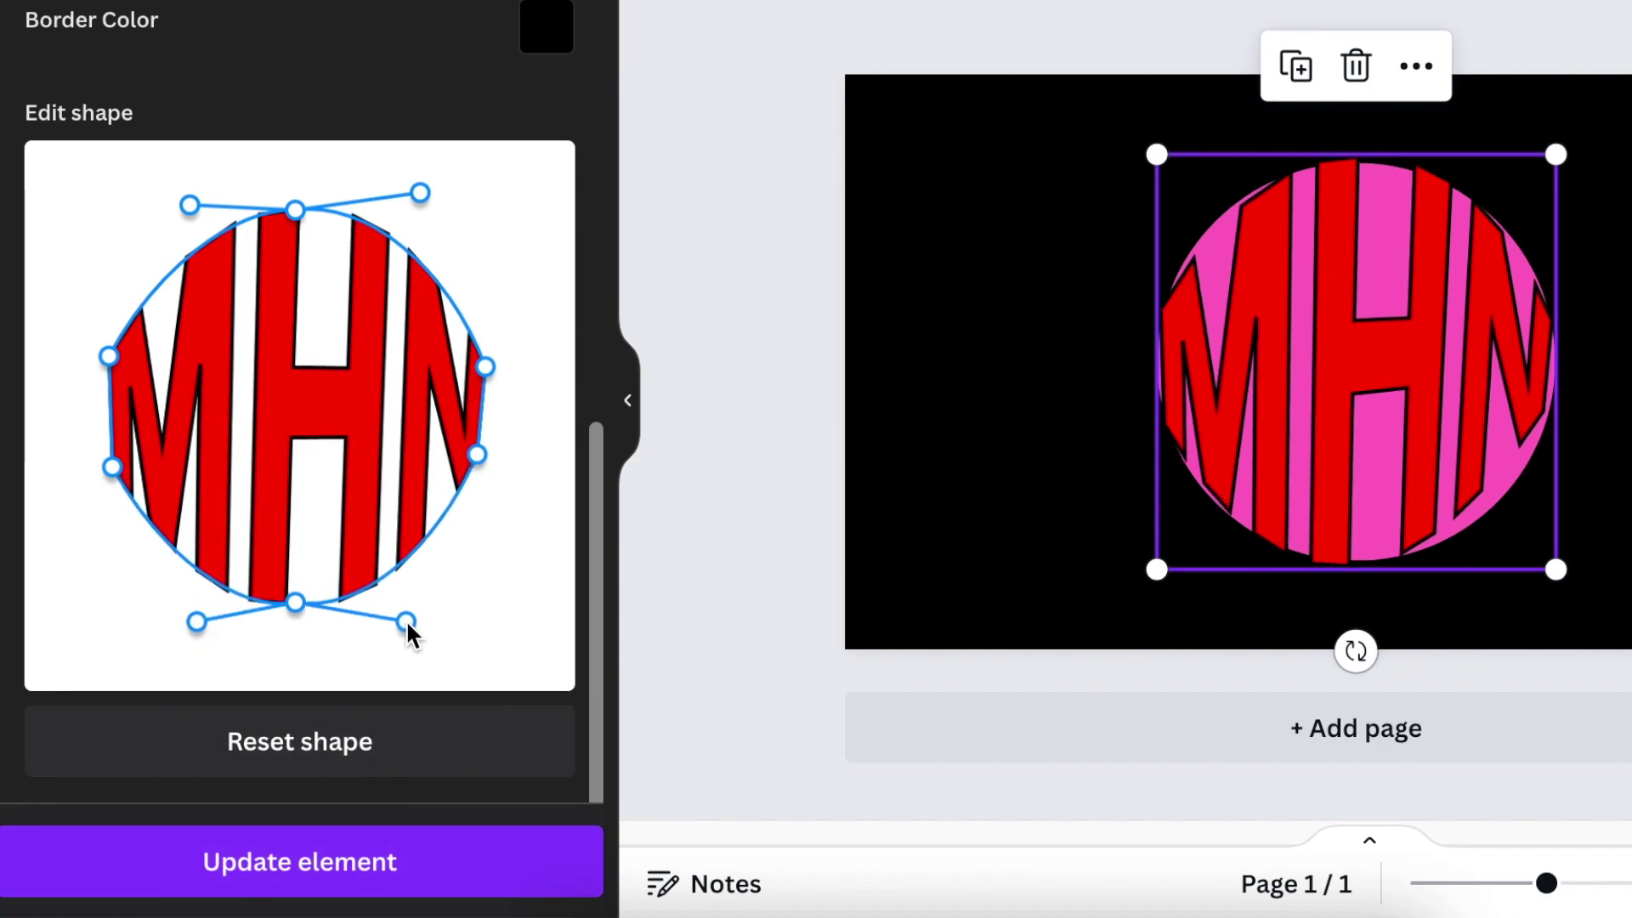
{"action": "left_click", "coordinate": [359, 865]}
{"action": "left_click_drag", "start_coordinate": [477, 455], "coordinate": [482, 471]}
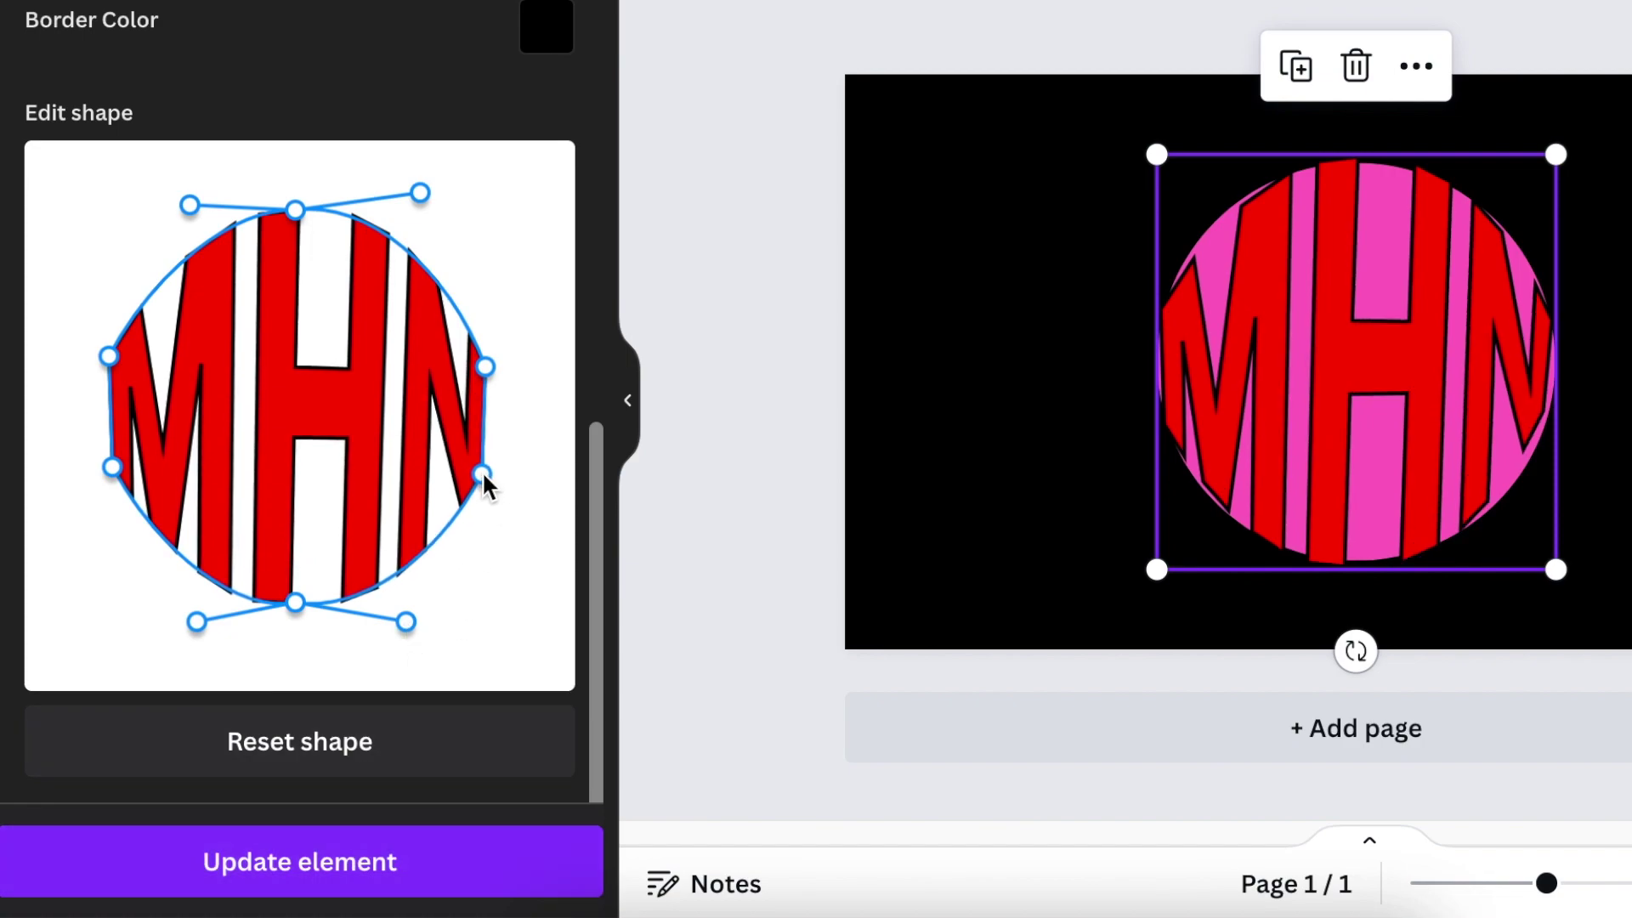
{"action": "left_click", "coordinate": [400, 861]}
{"action": "left_click_drag", "start_coordinate": [109, 356], "coordinate": [110, 345]}
{"action": "left_click", "coordinate": [321, 864]}
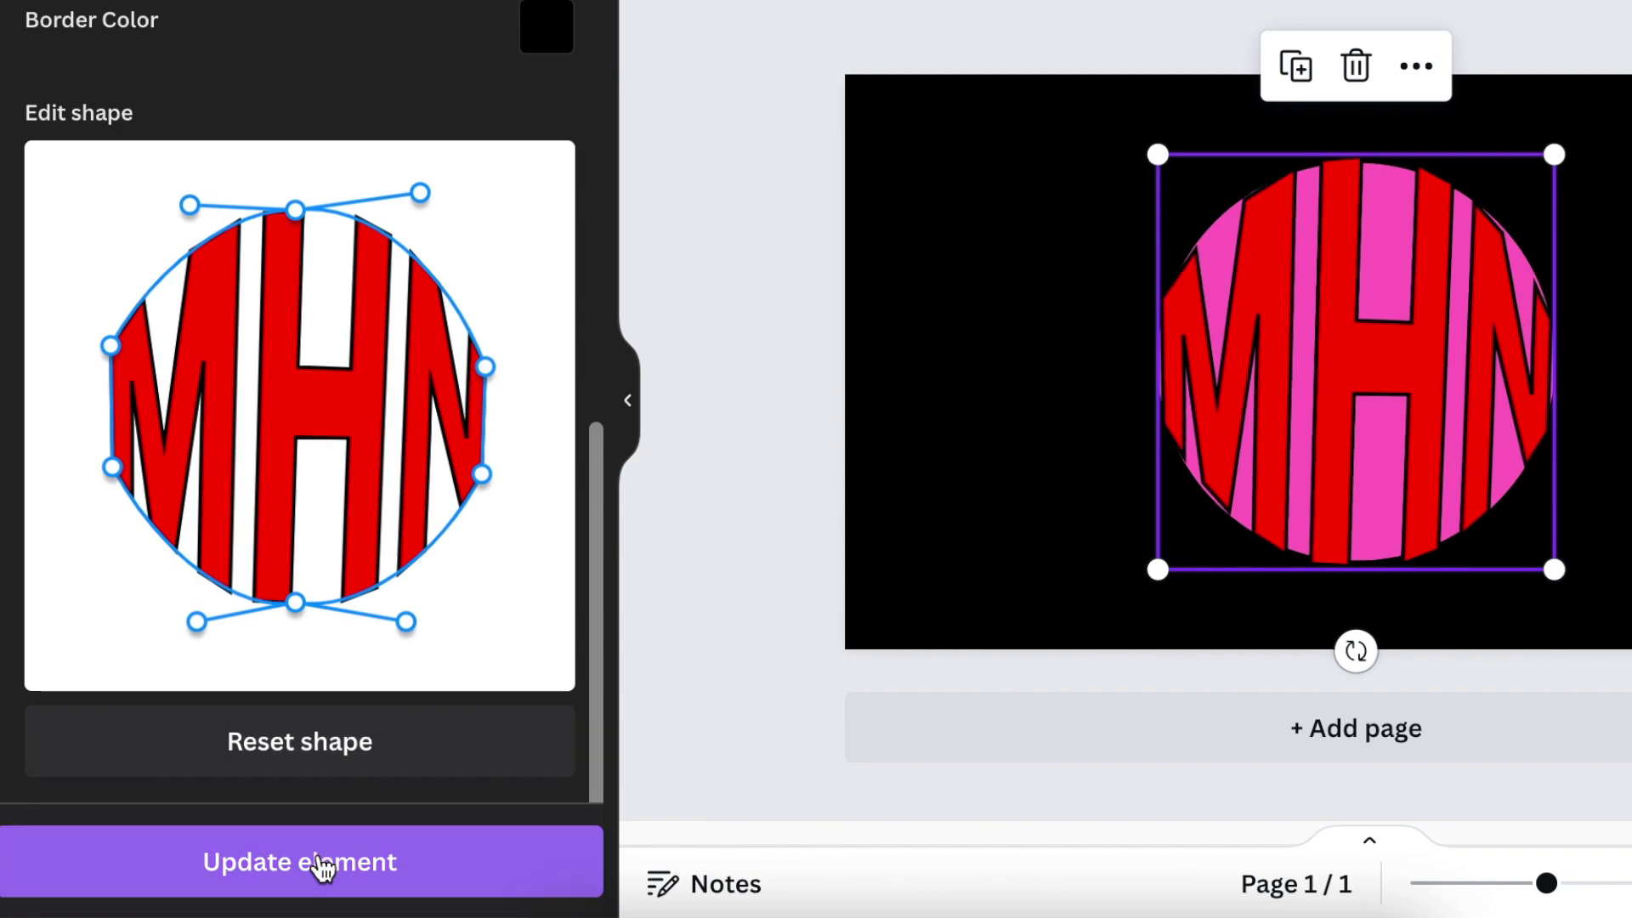
{"action": "left_click_drag", "start_coordinate": [485, 366], "coordinate": [483, 356]}
{"action": "left_click", "coordinate": [330, 867]}
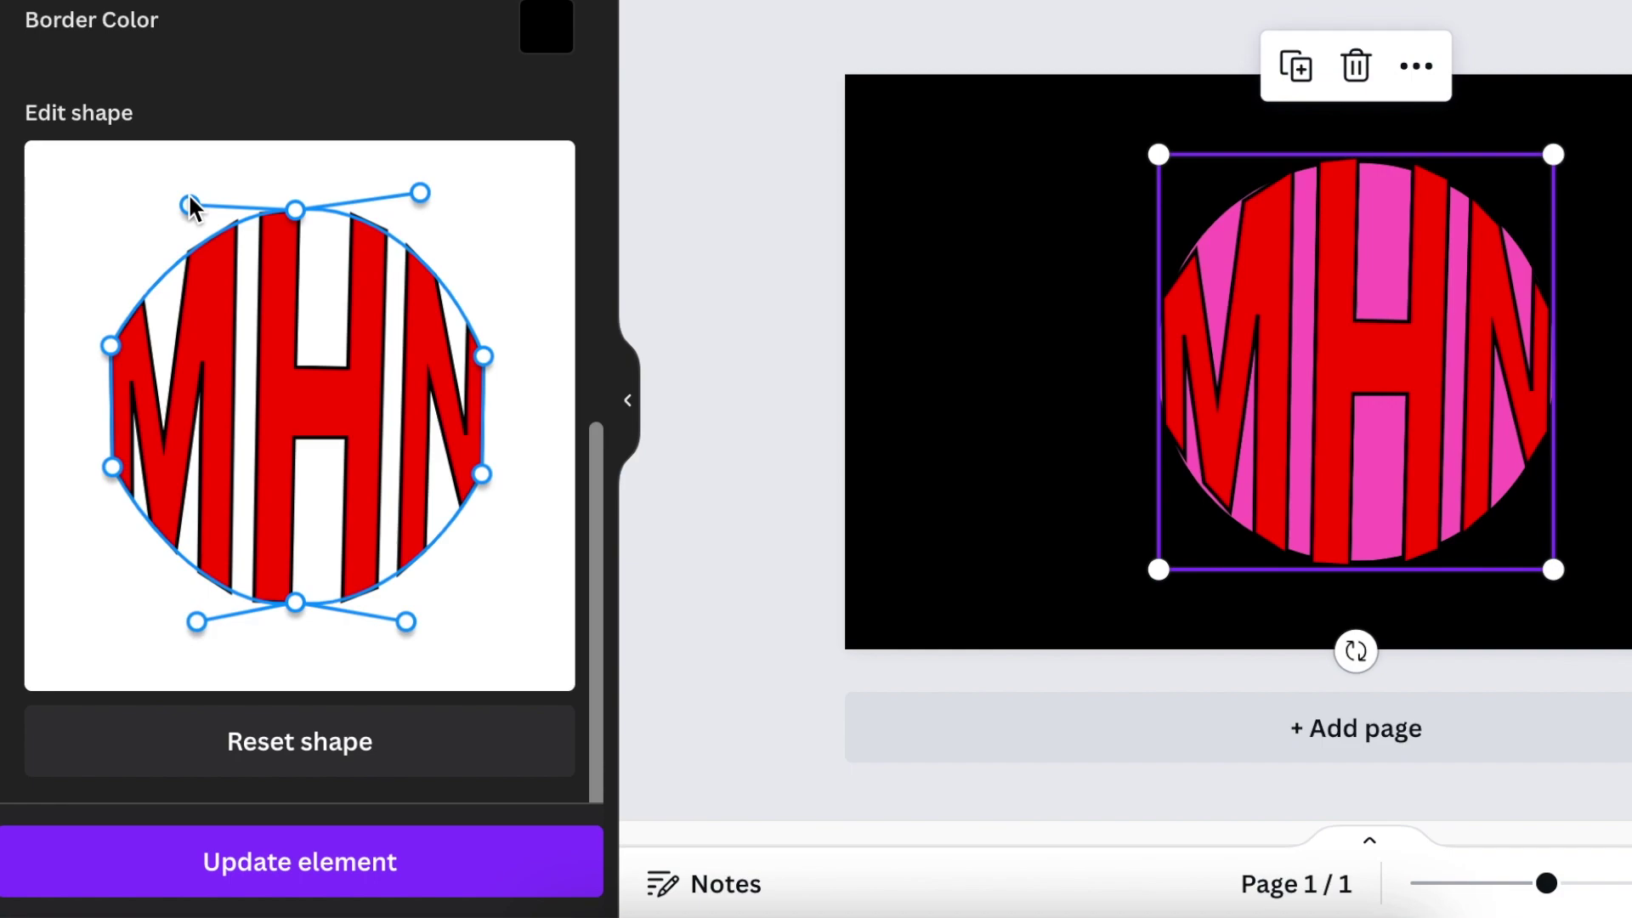
- Fine-tune the top and bottom-left curves into a round shape and finish the warp
{"action": "left_click_drag", "start_coordinate": [189, 204], "coordinate": [164, 211]}
{"action": "left_click_drag", "start_coordinate": [420, 194], "coordinate": [422, 205]}
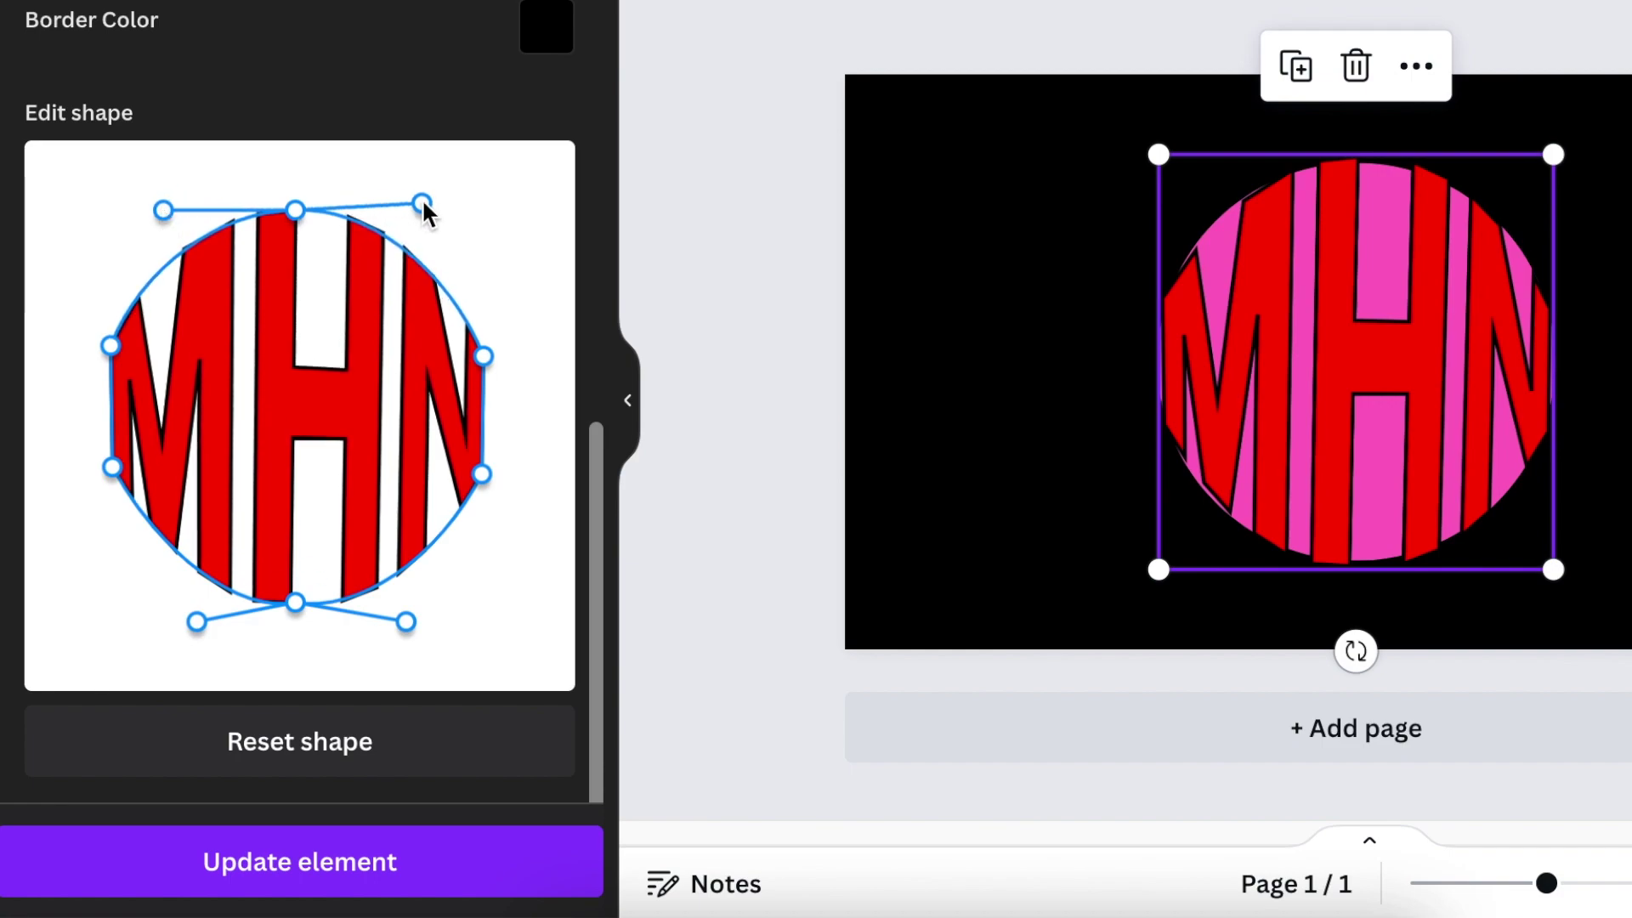
{"action": "left_click", "coordinate": [364, 878]}
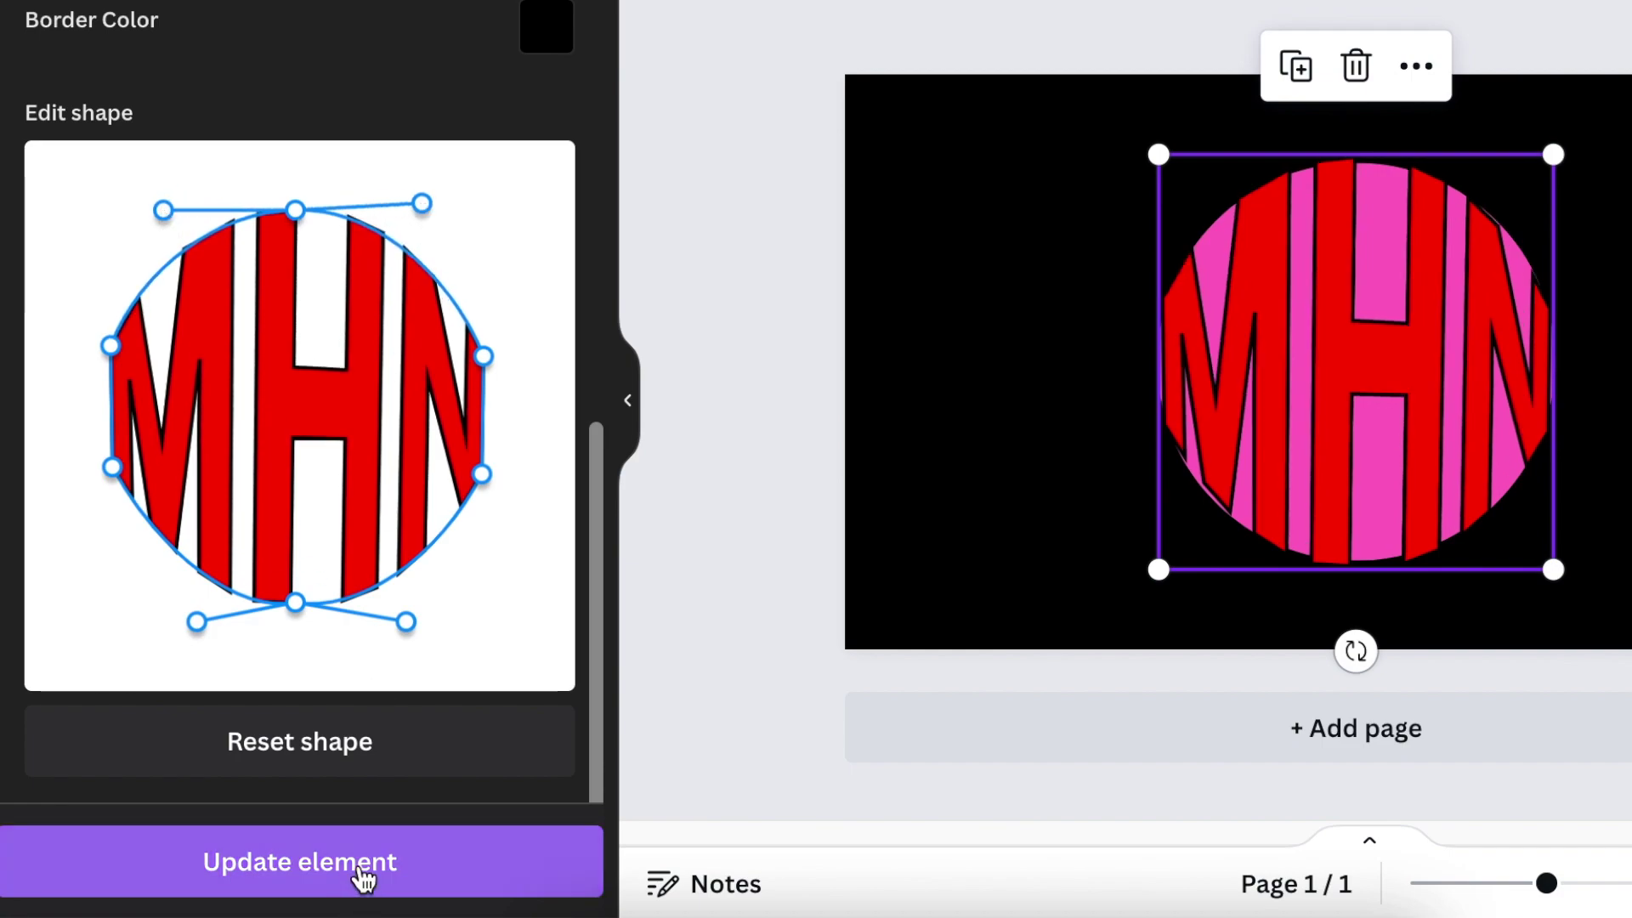
{"action": "left_click_drag", "start_coordinate": [194, 629], "coordinate": [185, 630]}
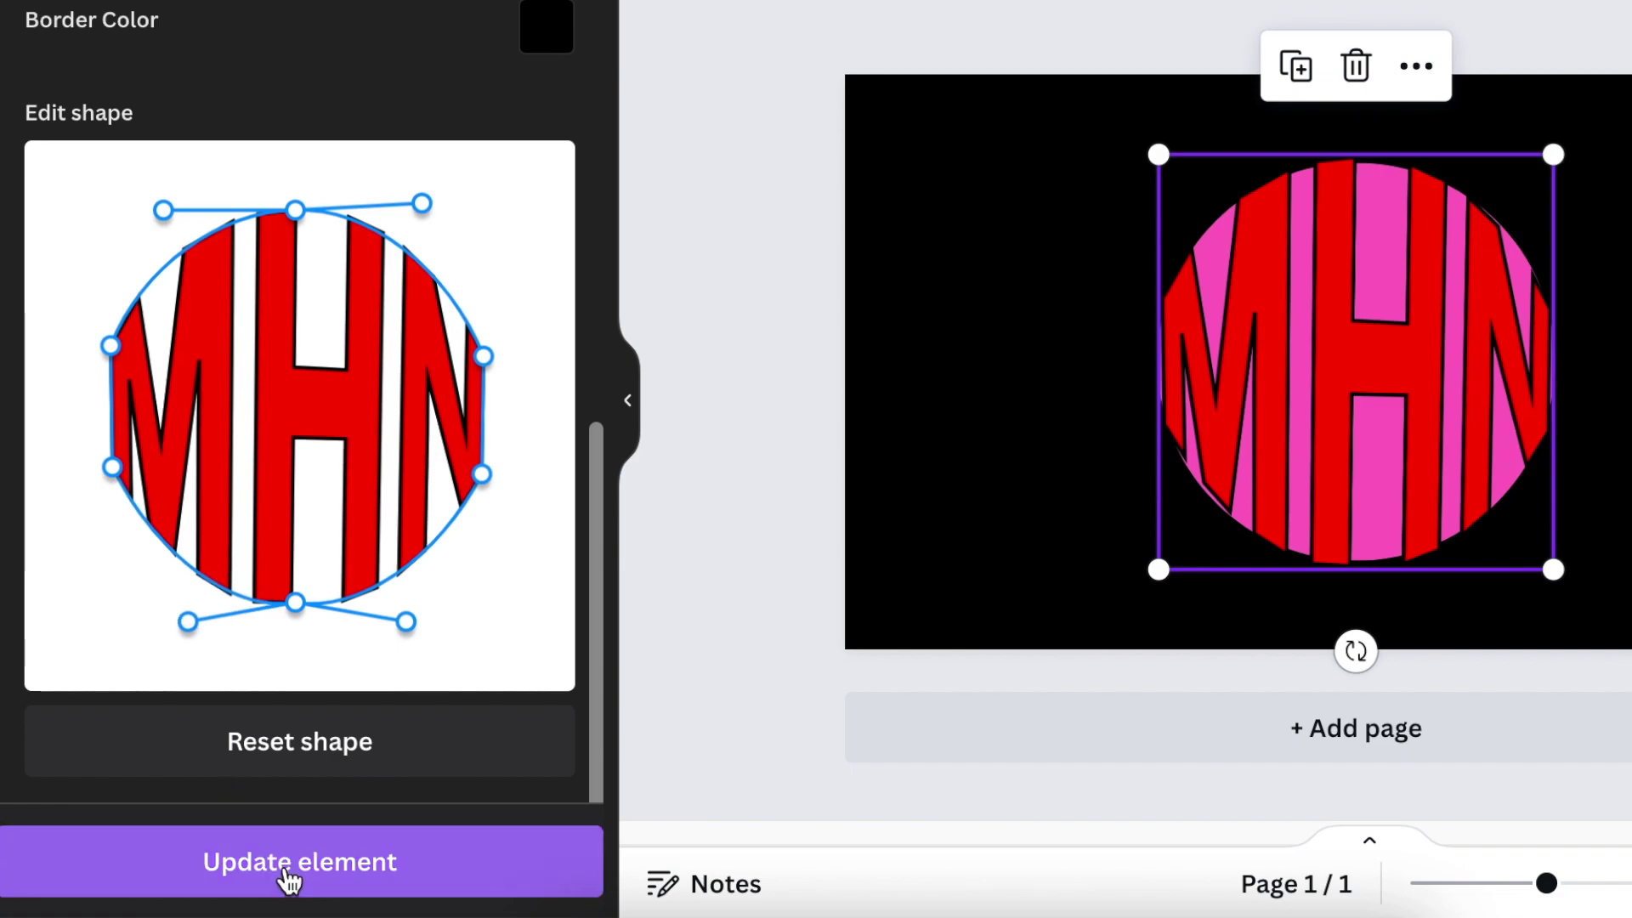
{"action": "left_click", "coordinate": [291, 875]}
{"action": "left_click_drag", "start_coordinate": [421, 198], "coordinate": [427, 192]}
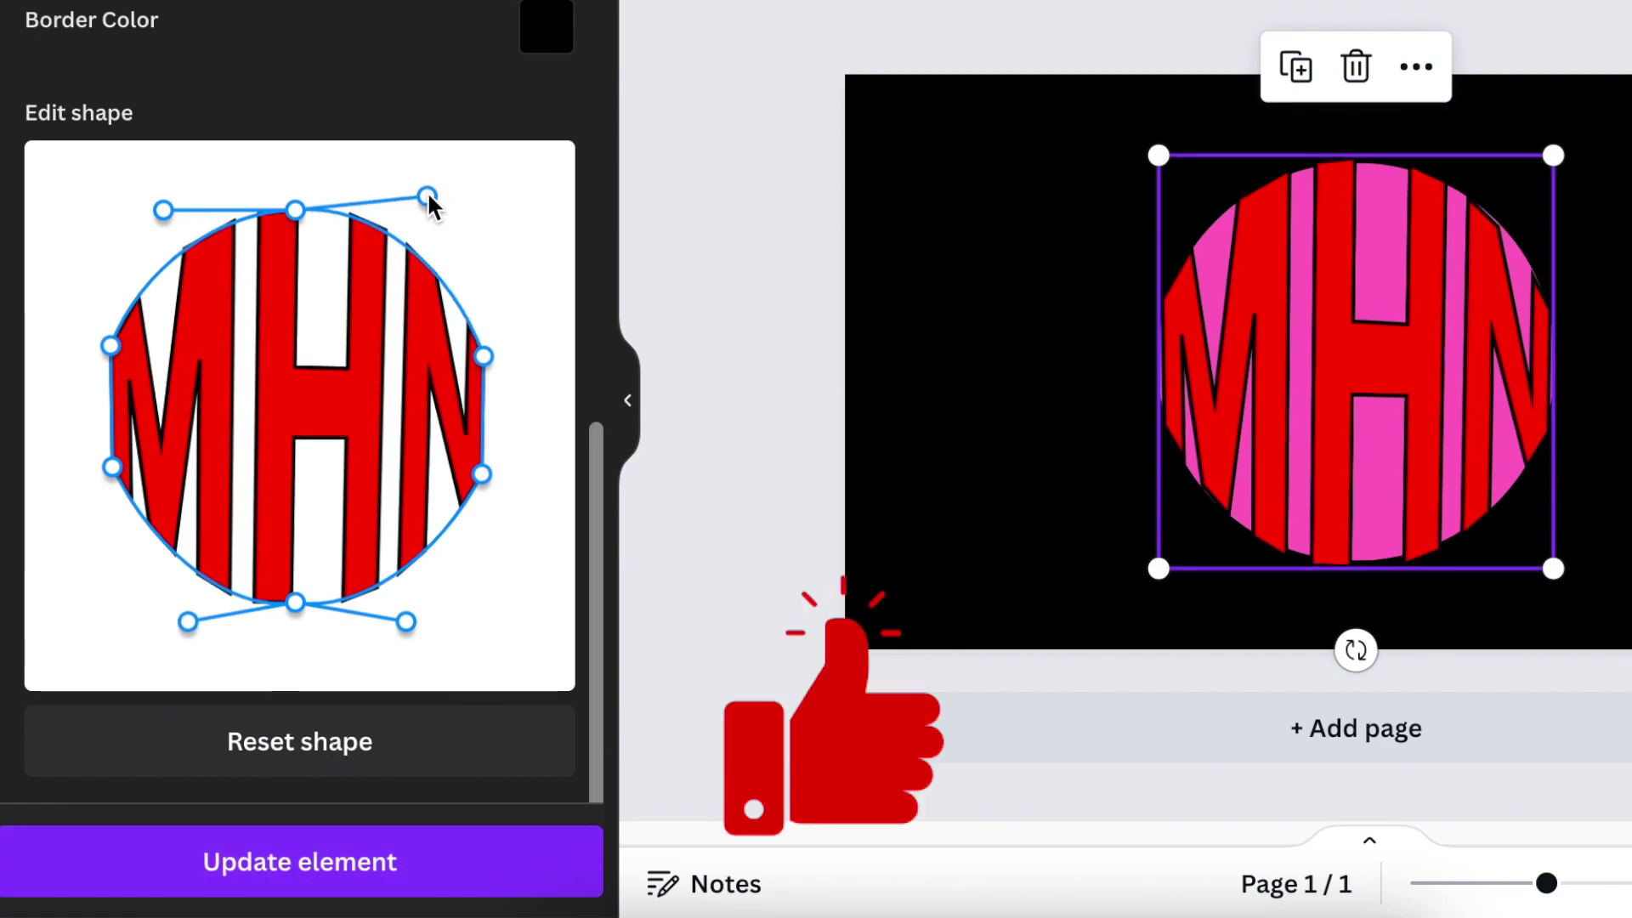
{"action": "left_click", "coordinate": [328, 864]}
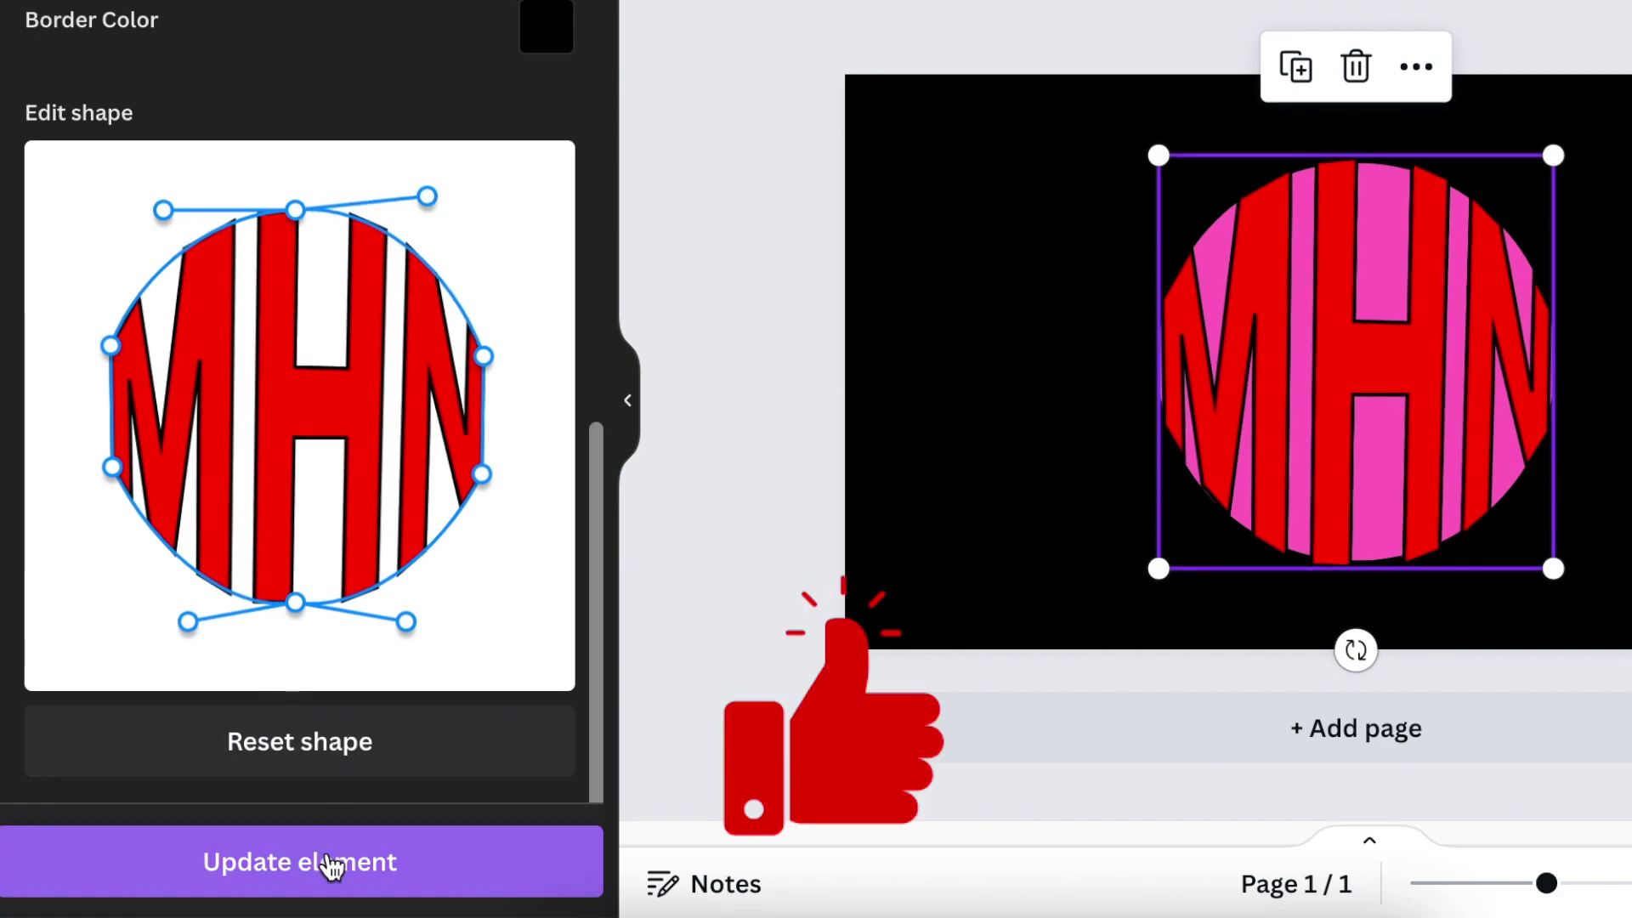
{"action": "left_click", "coordinate": [1165, 644]}
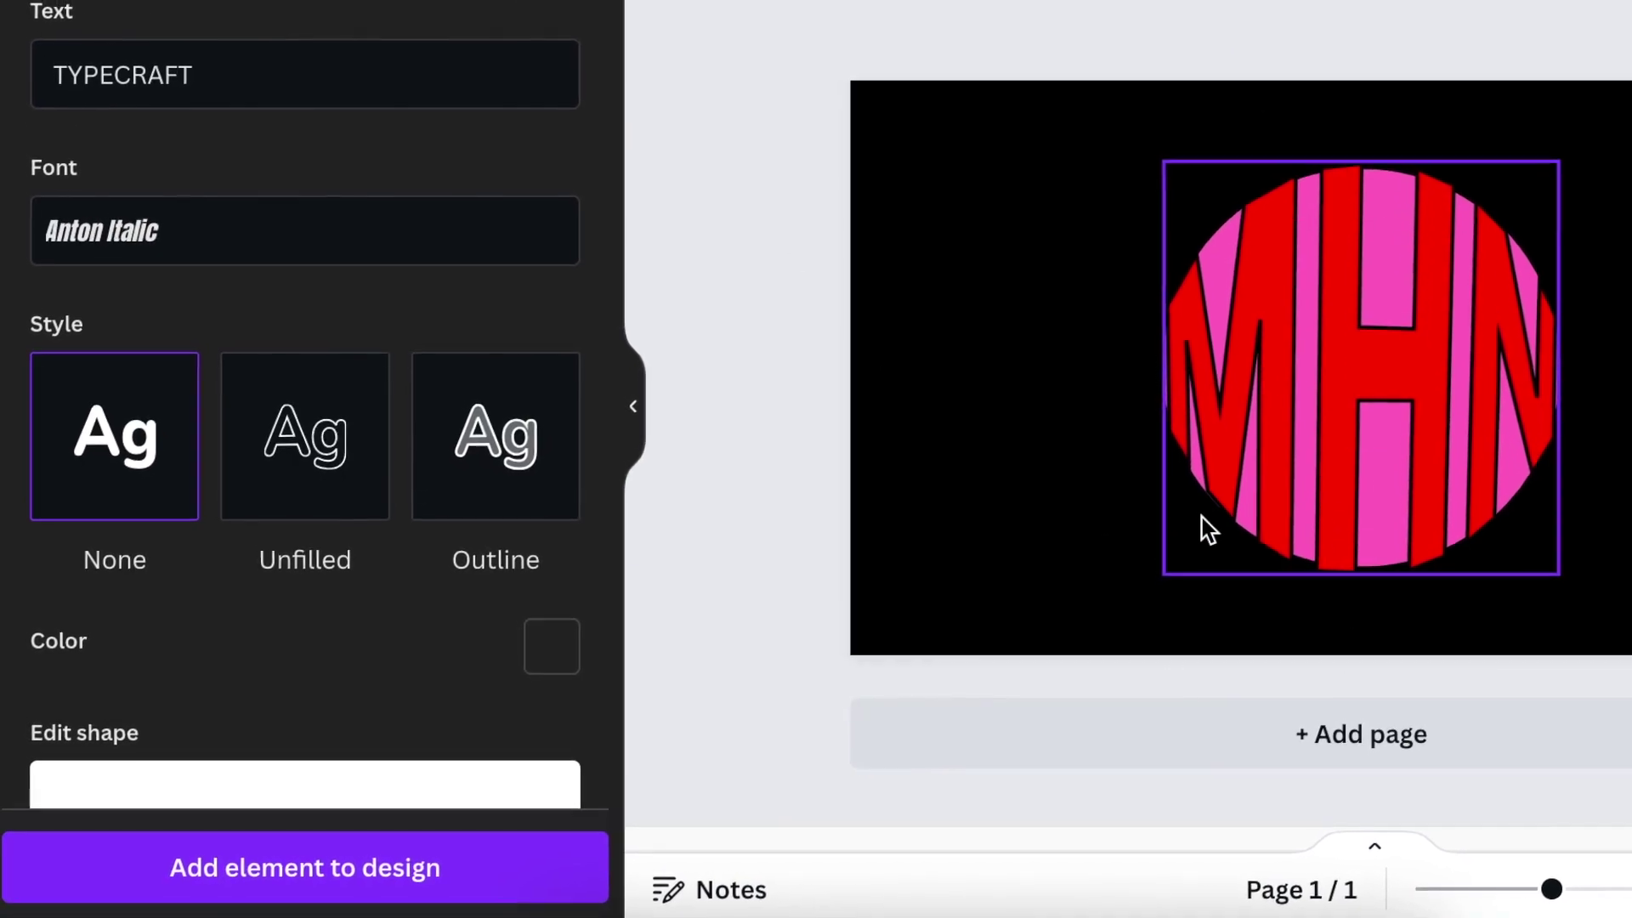
- Delete the pink circle layer from the Layers list, leaving red MHN on black
{"action": "left_click", "coordinate": [1254, 221]}
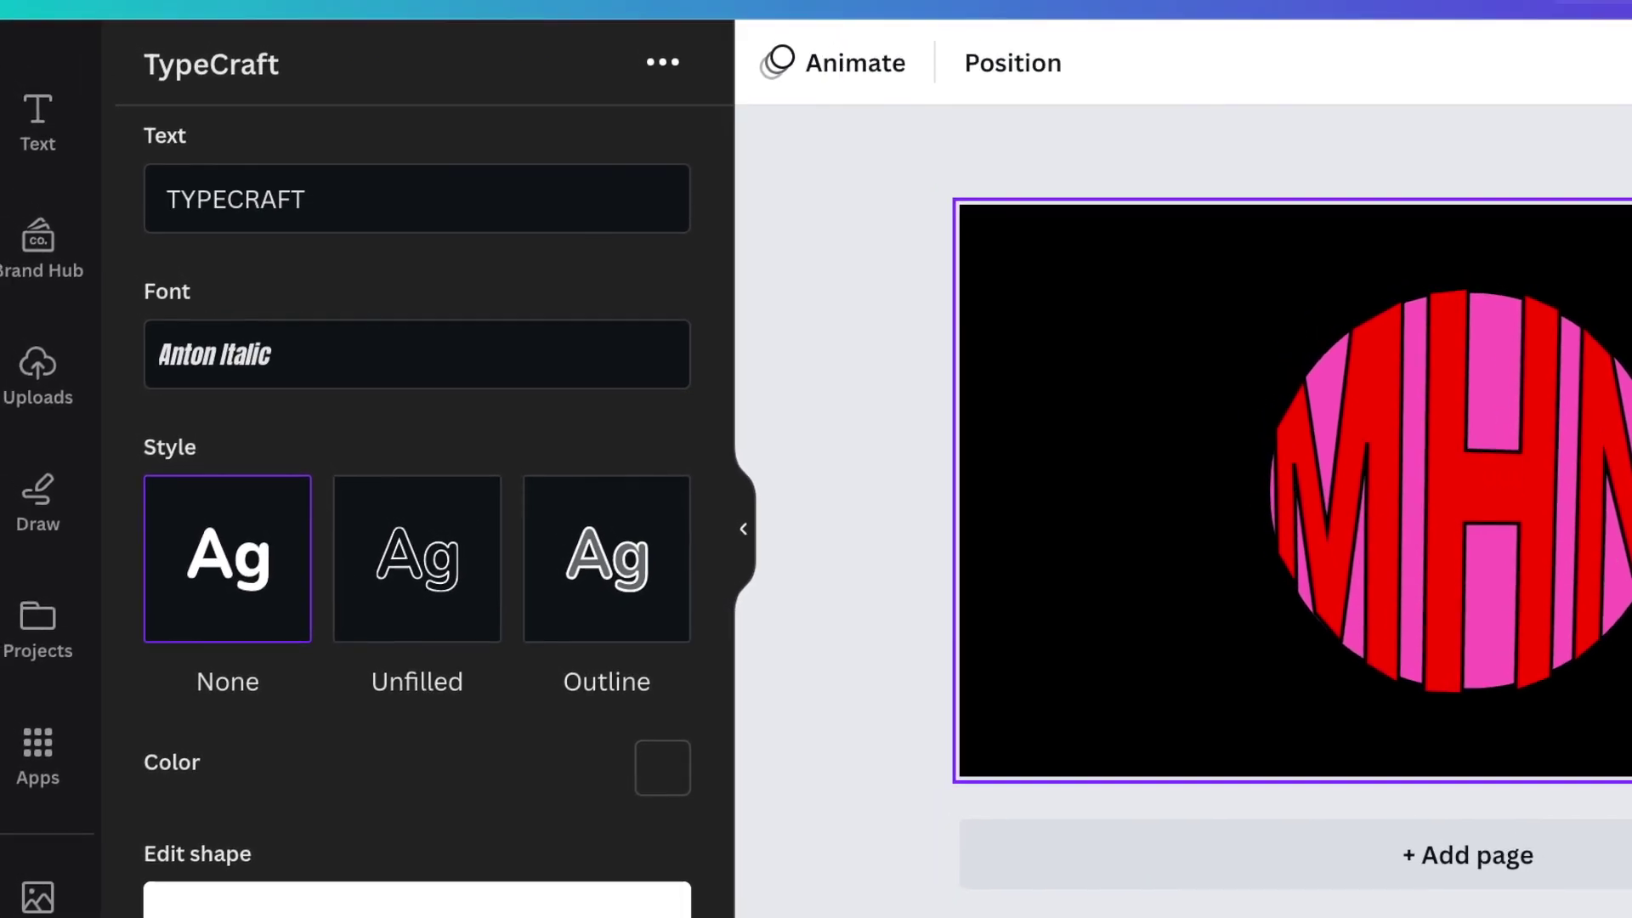
{"action": "left_click", "coordinate": [1233, 255]}
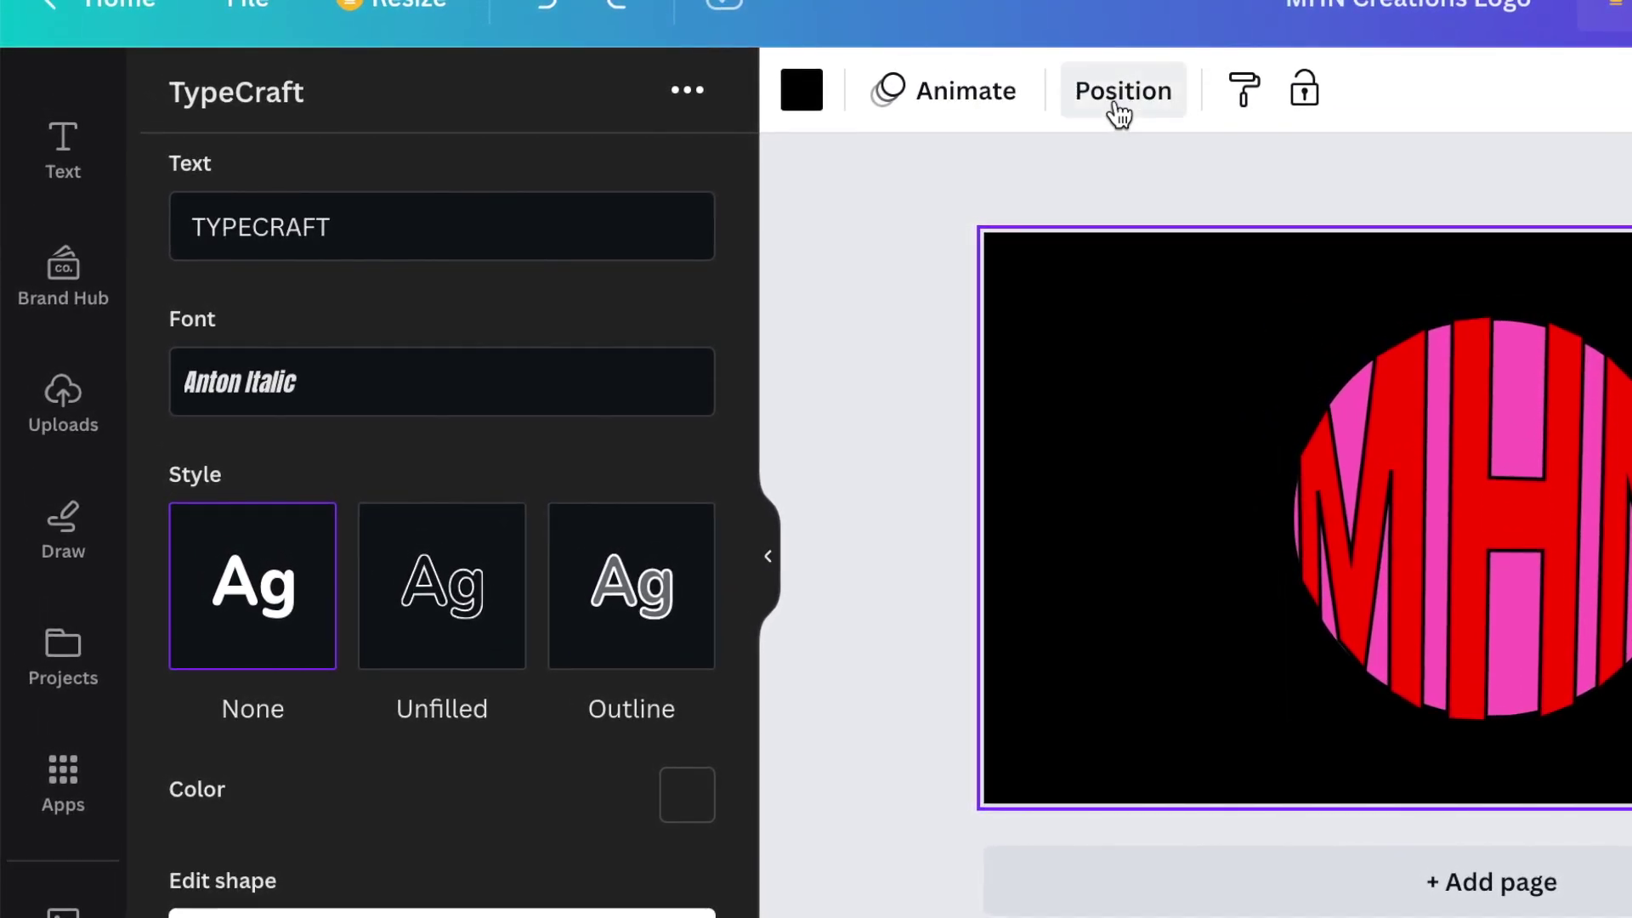
{"action": "left_click", "coordinate": [1105, 98]}
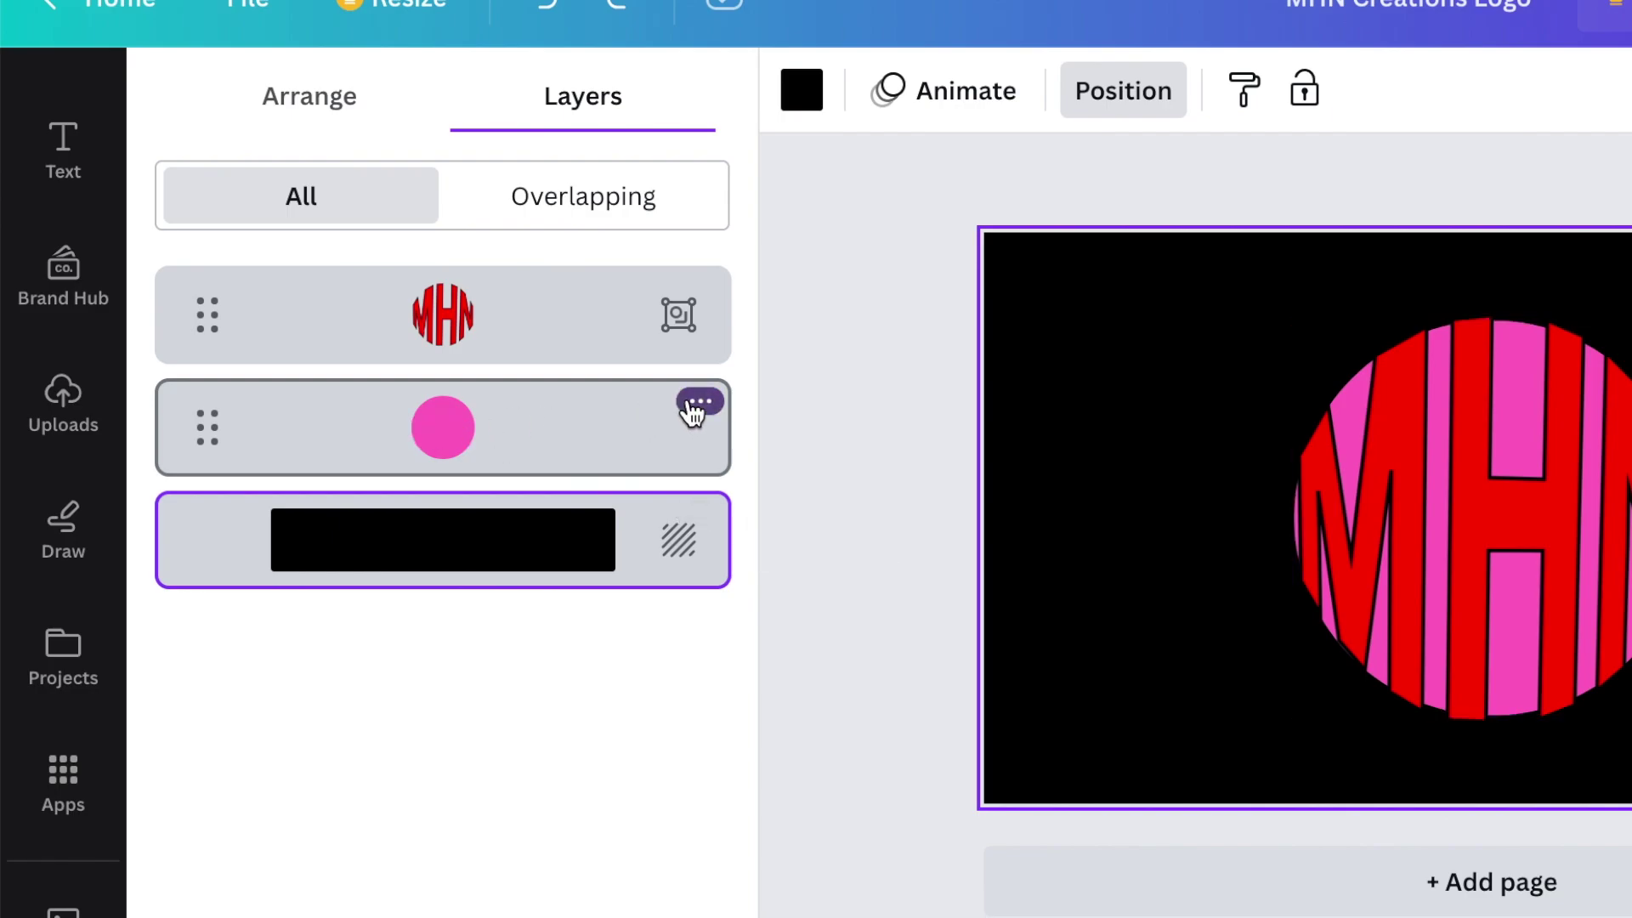
{"action": "left_click", "coordinate": [702, 403]}
{"action": "left_click", "coordinate": [936, 467]}
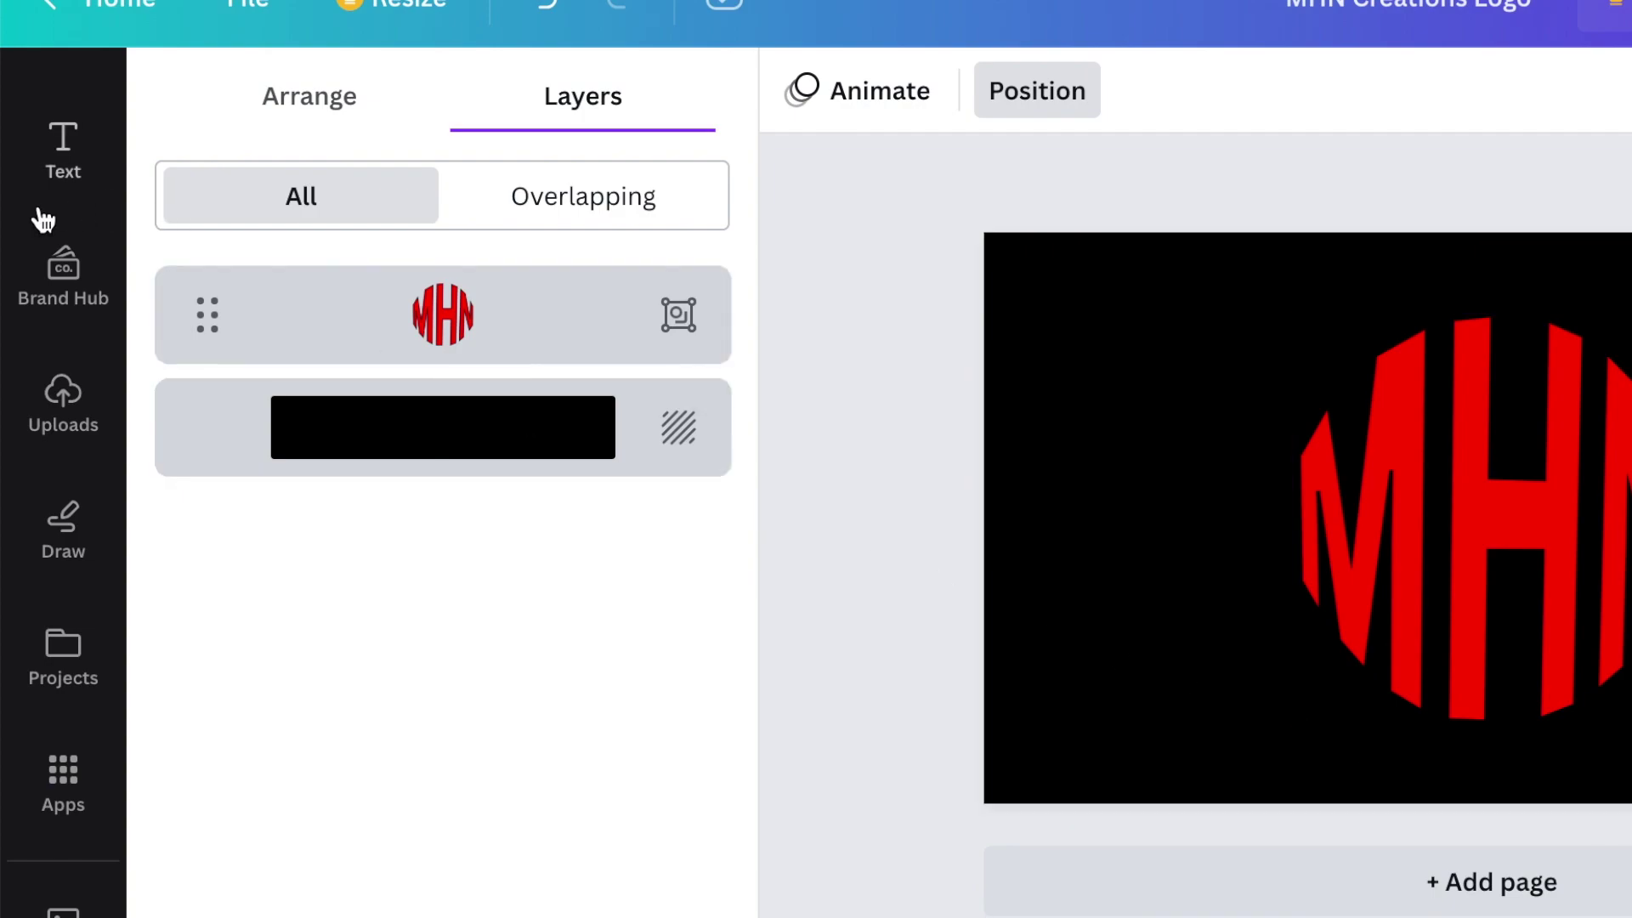
{"action": "scroll", "coordinate": [62, 317], "scroll_direction": "up", "scroll_amount": 3}
- Search the elements for CIRCLE and add the thin circle outline graphic
{"action": "left_click", "coordinate": [75, 219]}
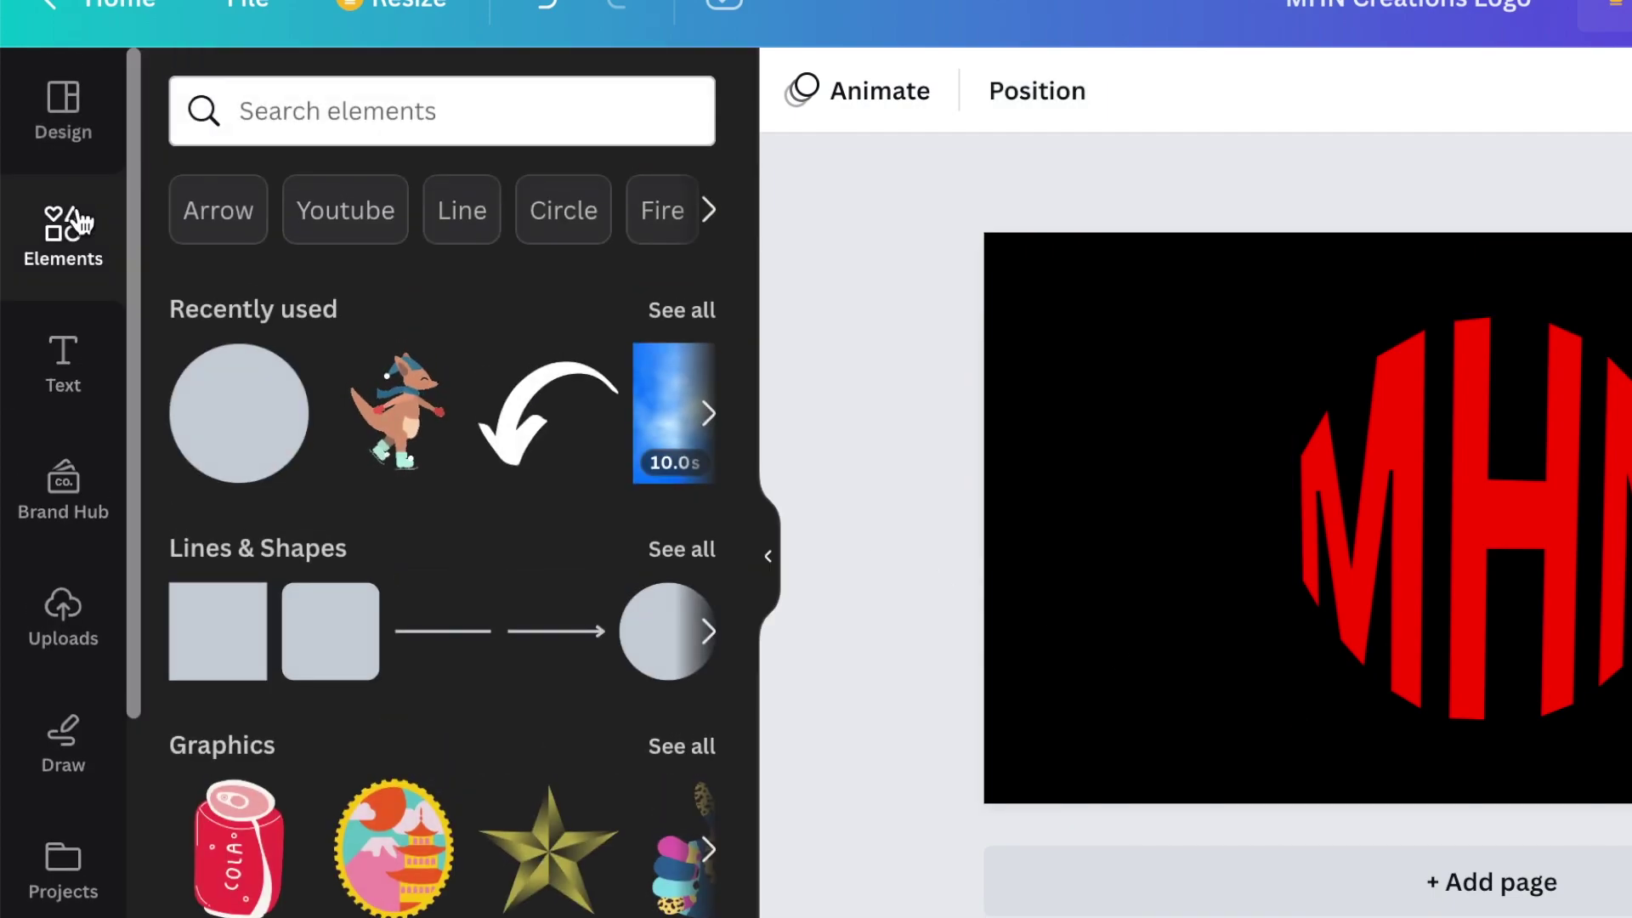
{"action": "left_click", "coordinate": [260, 102]}
{"action": "type", "text": "CICL"}
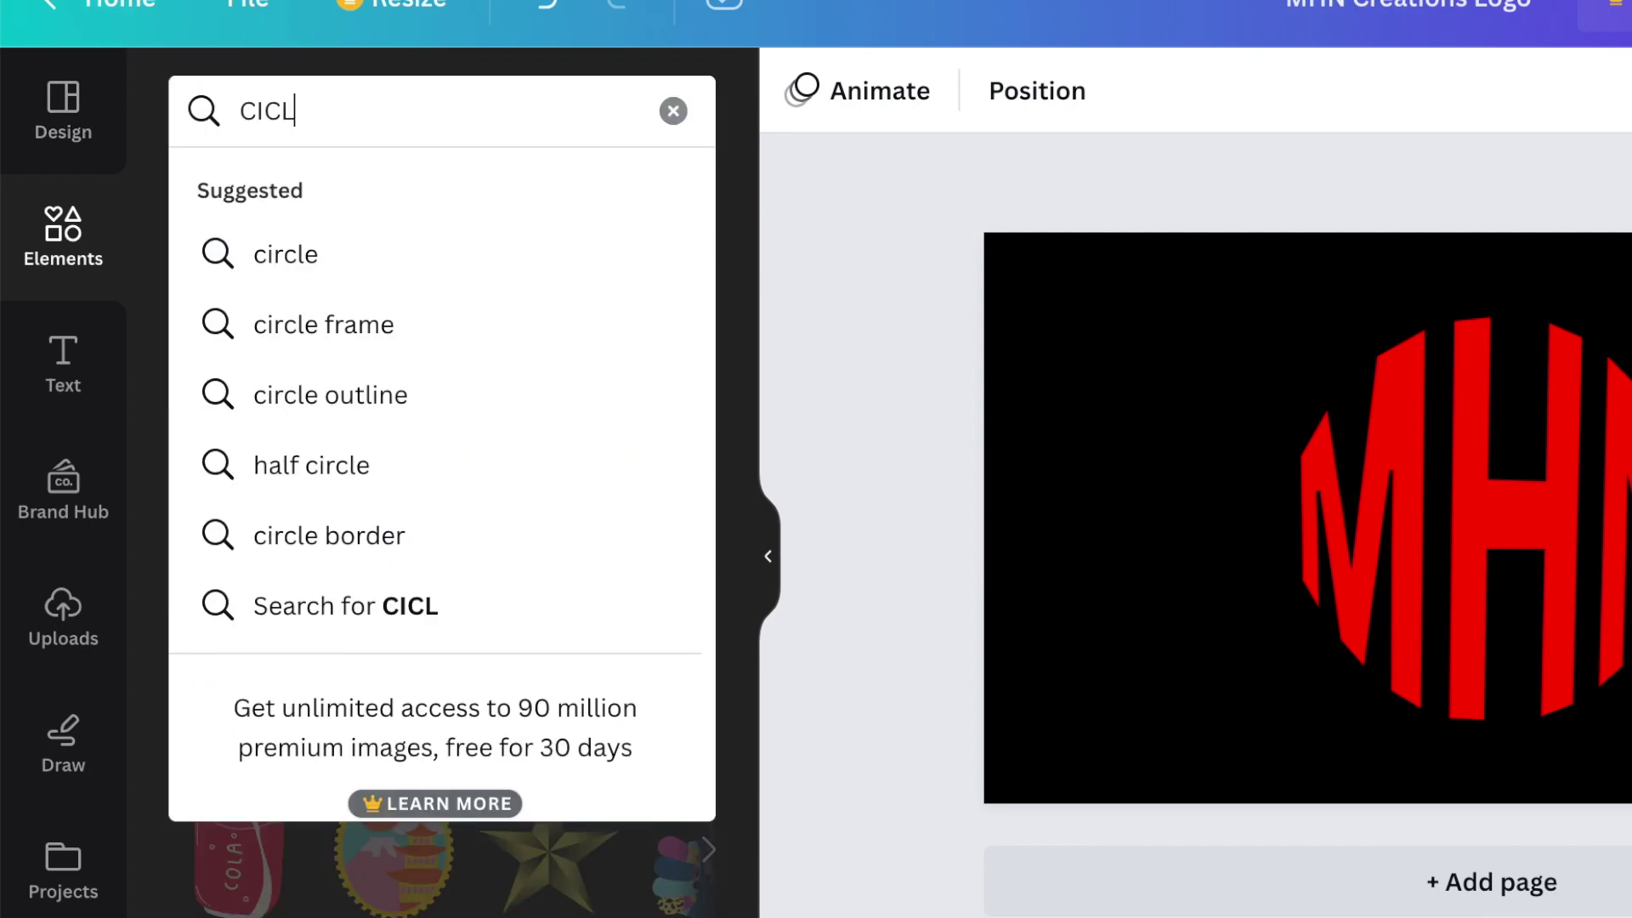
{"action": "key", "text": "BackSpace"}
{"action": "type", "text": "RCLE"}
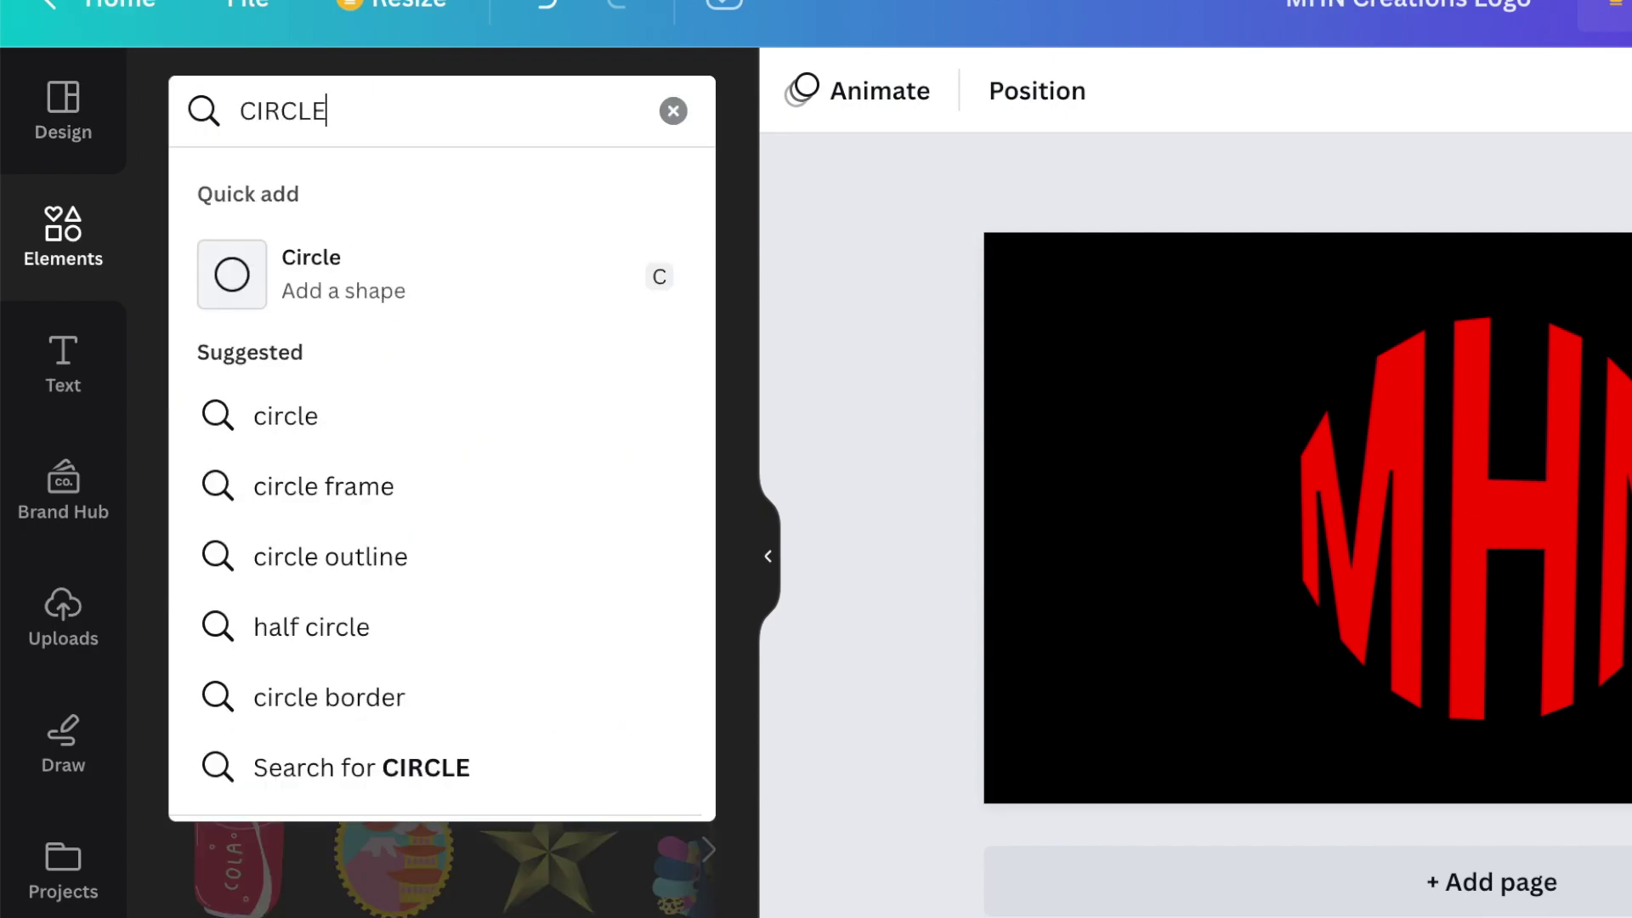
{"action": "key", "text": "Return"}
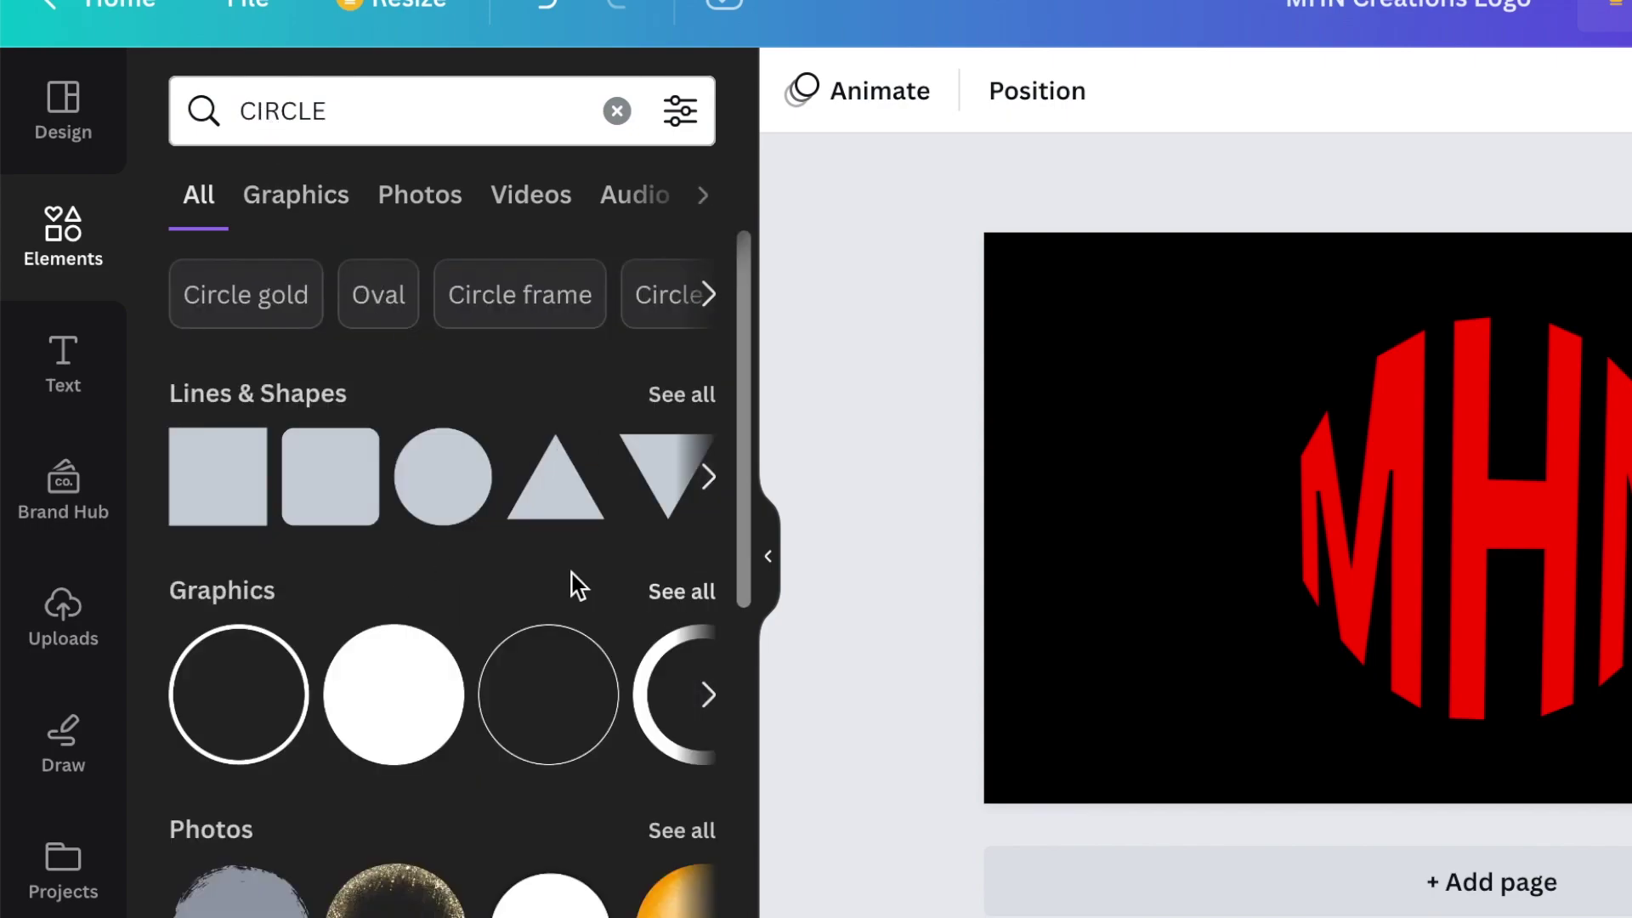
{"action": "left_click", "coordinate": [313, 208]}
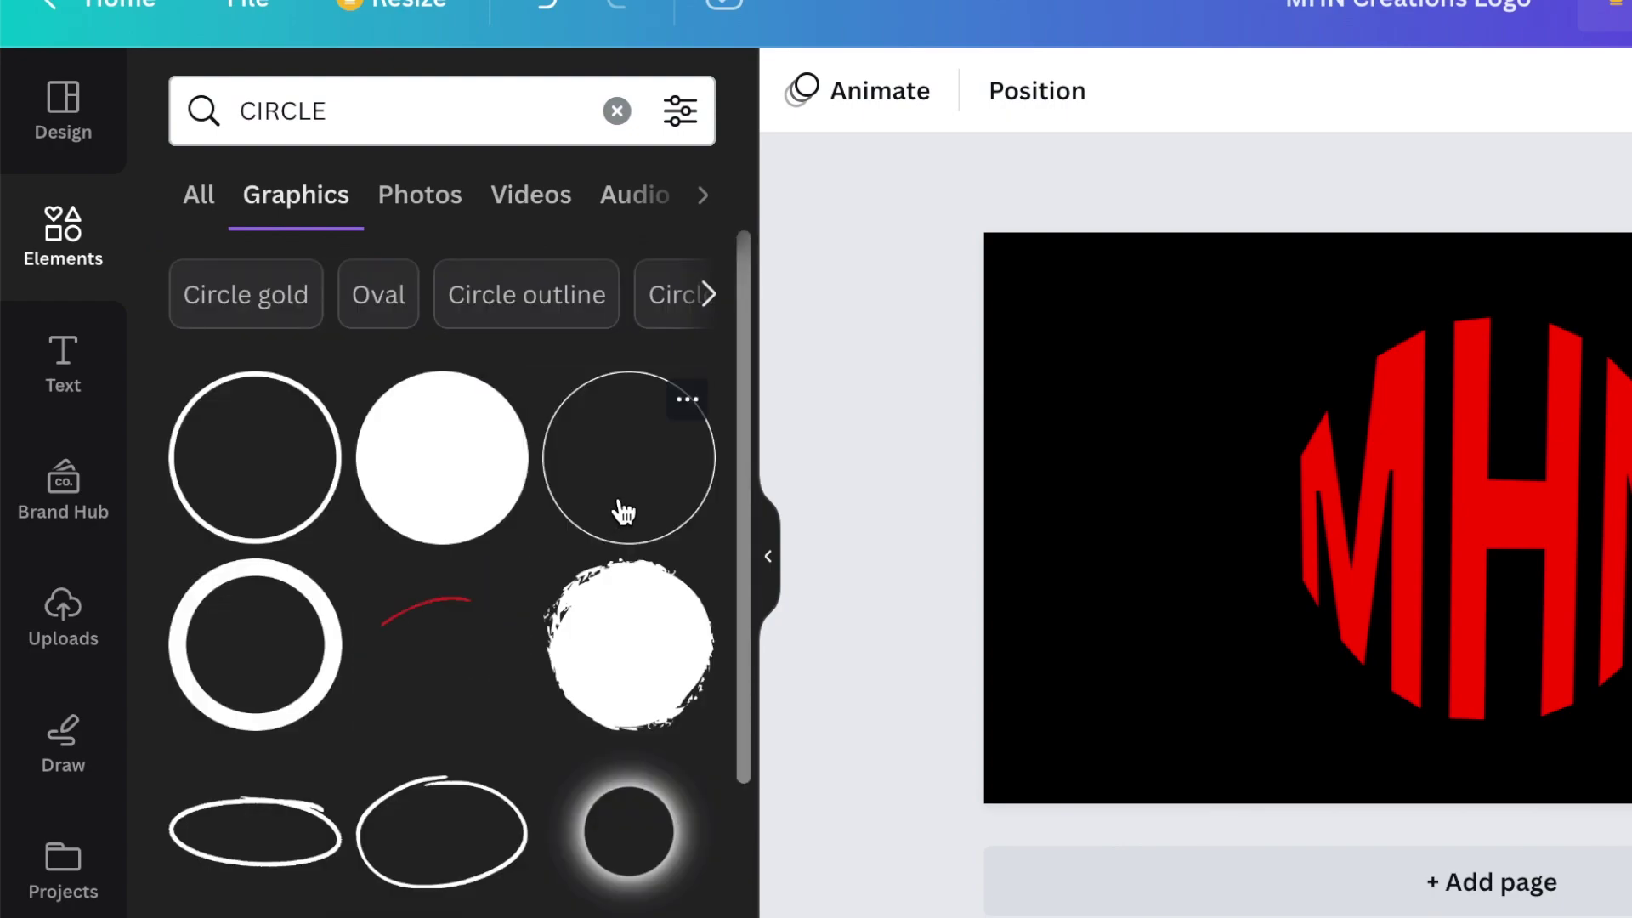
{"action": "left_click", "coordinate": [625, 512]}
- Make the circle outline red and size it to 457 x 457, centred around MHN
{"action": "left_click", "coordinate": [795, 88]}
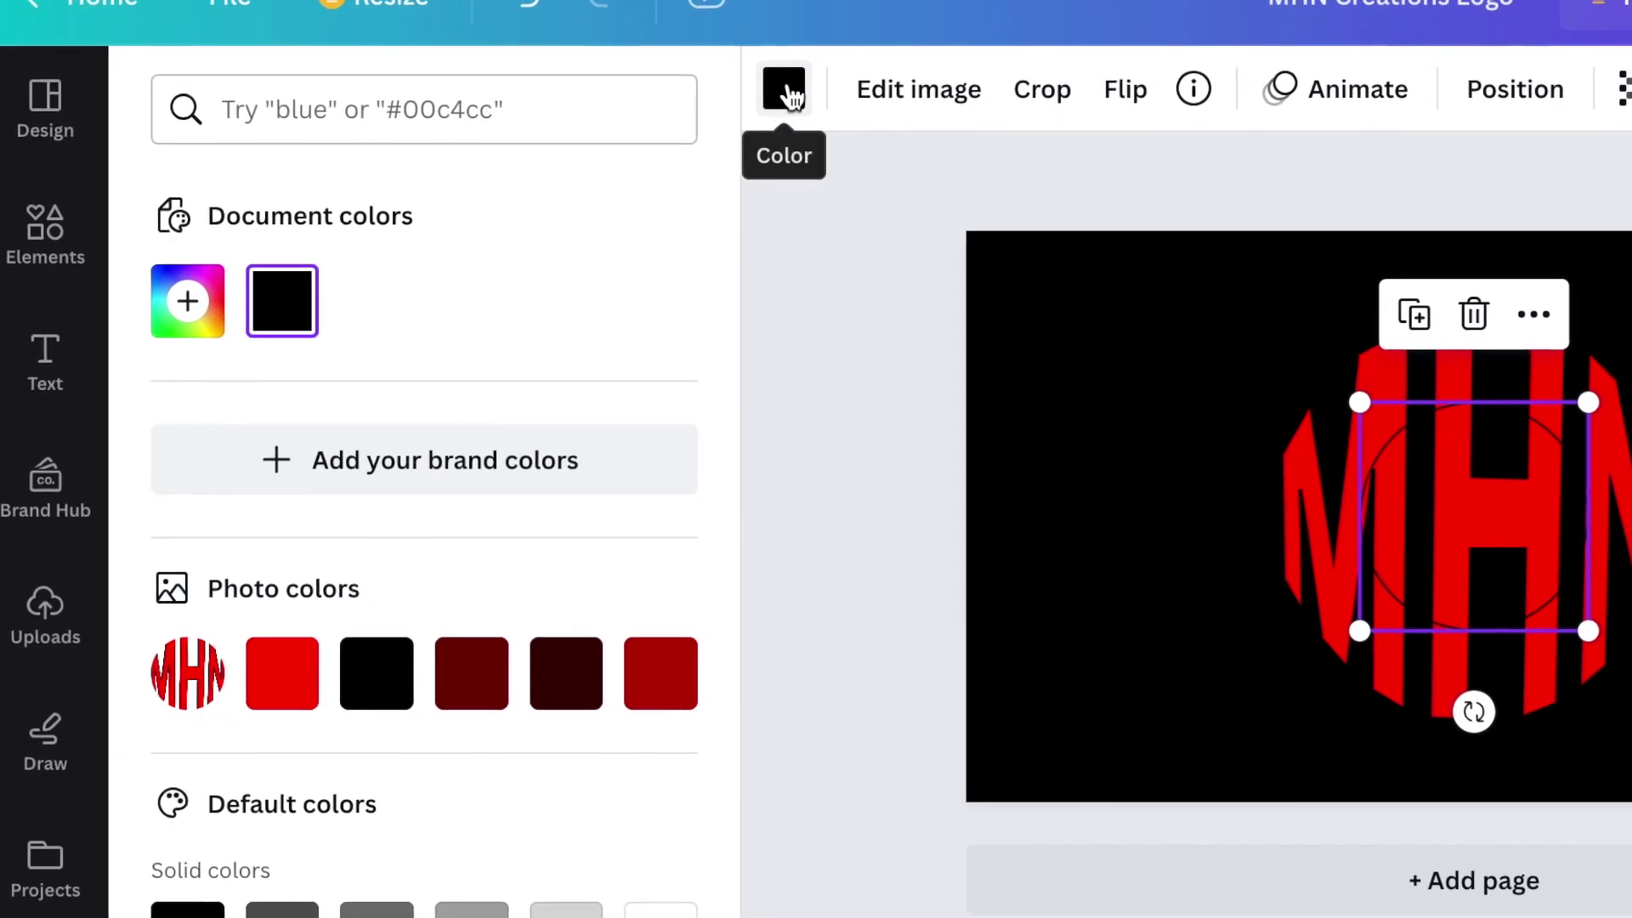
{"action": "left_click", "coordinate": [300, 674]}
{"action": "left_click_drag", "start_coordinate": [1437, 650], "coordinate": [1423, 612]}
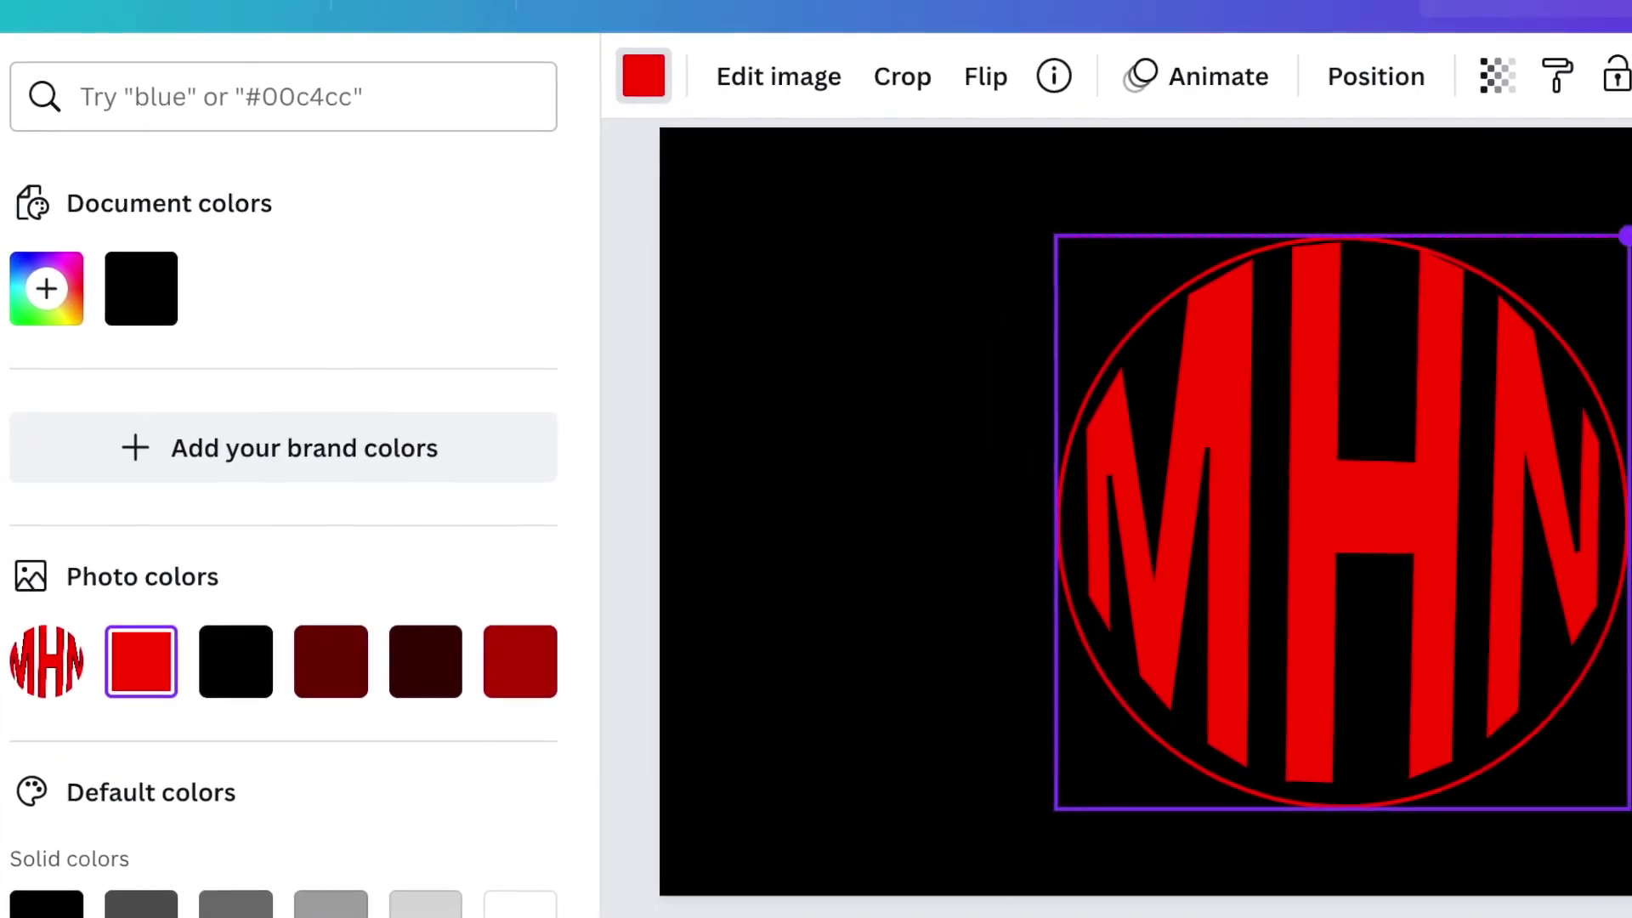
{"action": "left_click_drag", "start_coordinate": [1304, 575], "coordinate": [1304, 575]}
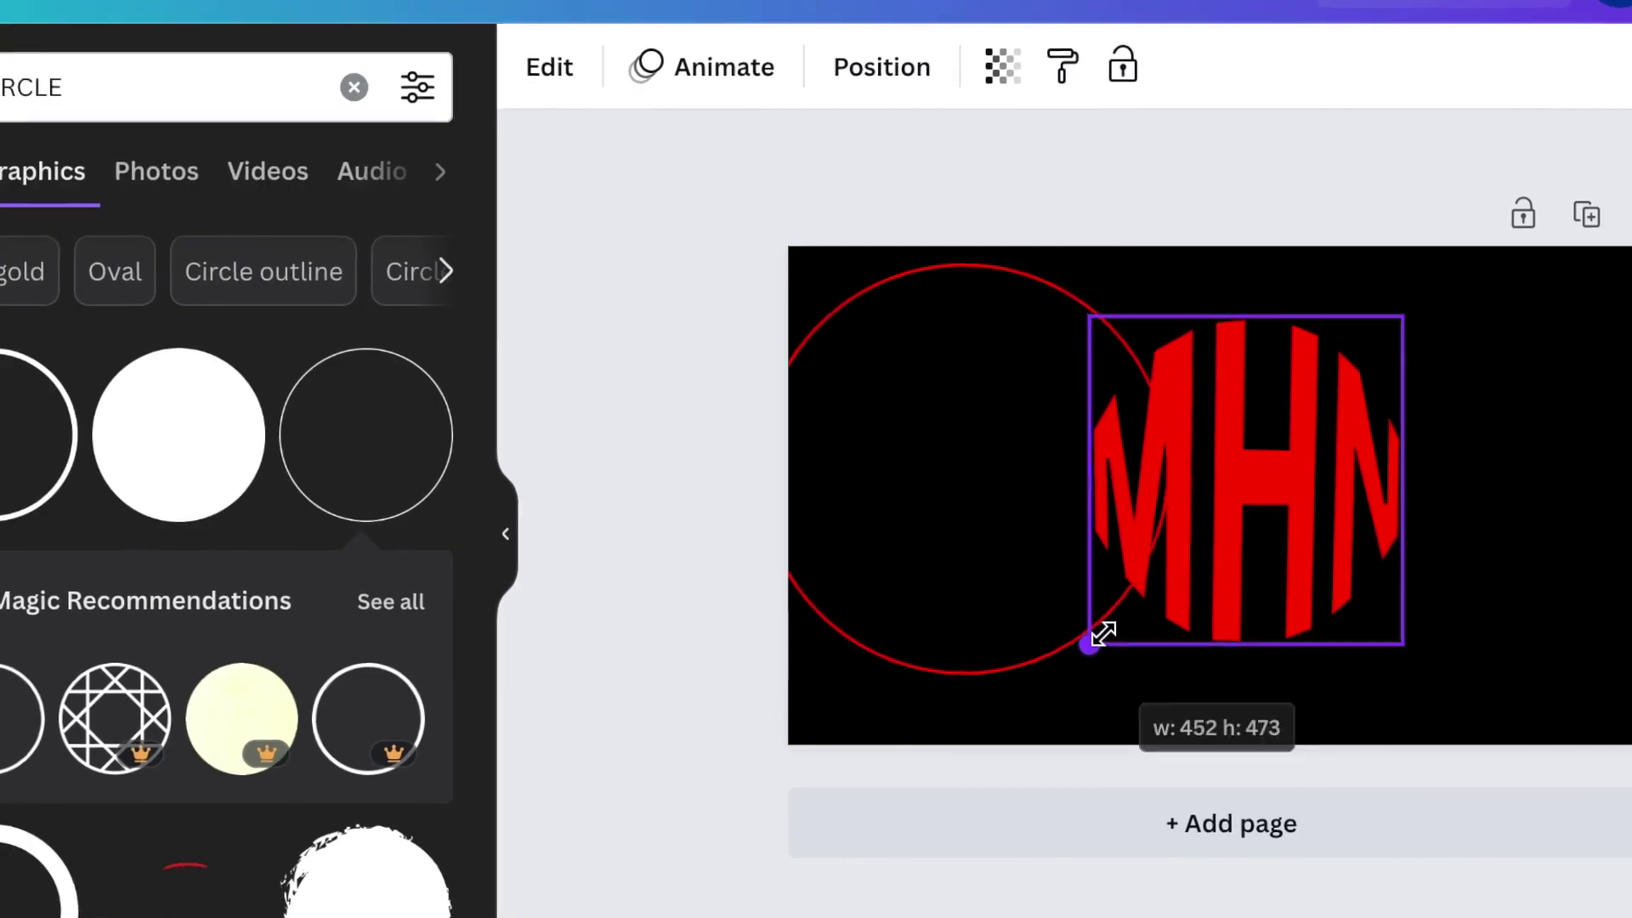
{"action": "left_click_drag", "start_coordinate": [1093, 638], "coordinate": [1068, 614]}
{"action": "left_click_drag", "start_coordinate": [902, 580], "coordinate": [1164, 583]}
{"action": "left_click_drag", "start_coordinate": [1402, 667], "coordinate": [1357, 622]}
{"action": "left_click_drag", "start_coordinate": [989, 258], "coordinate": [1043, 306]}
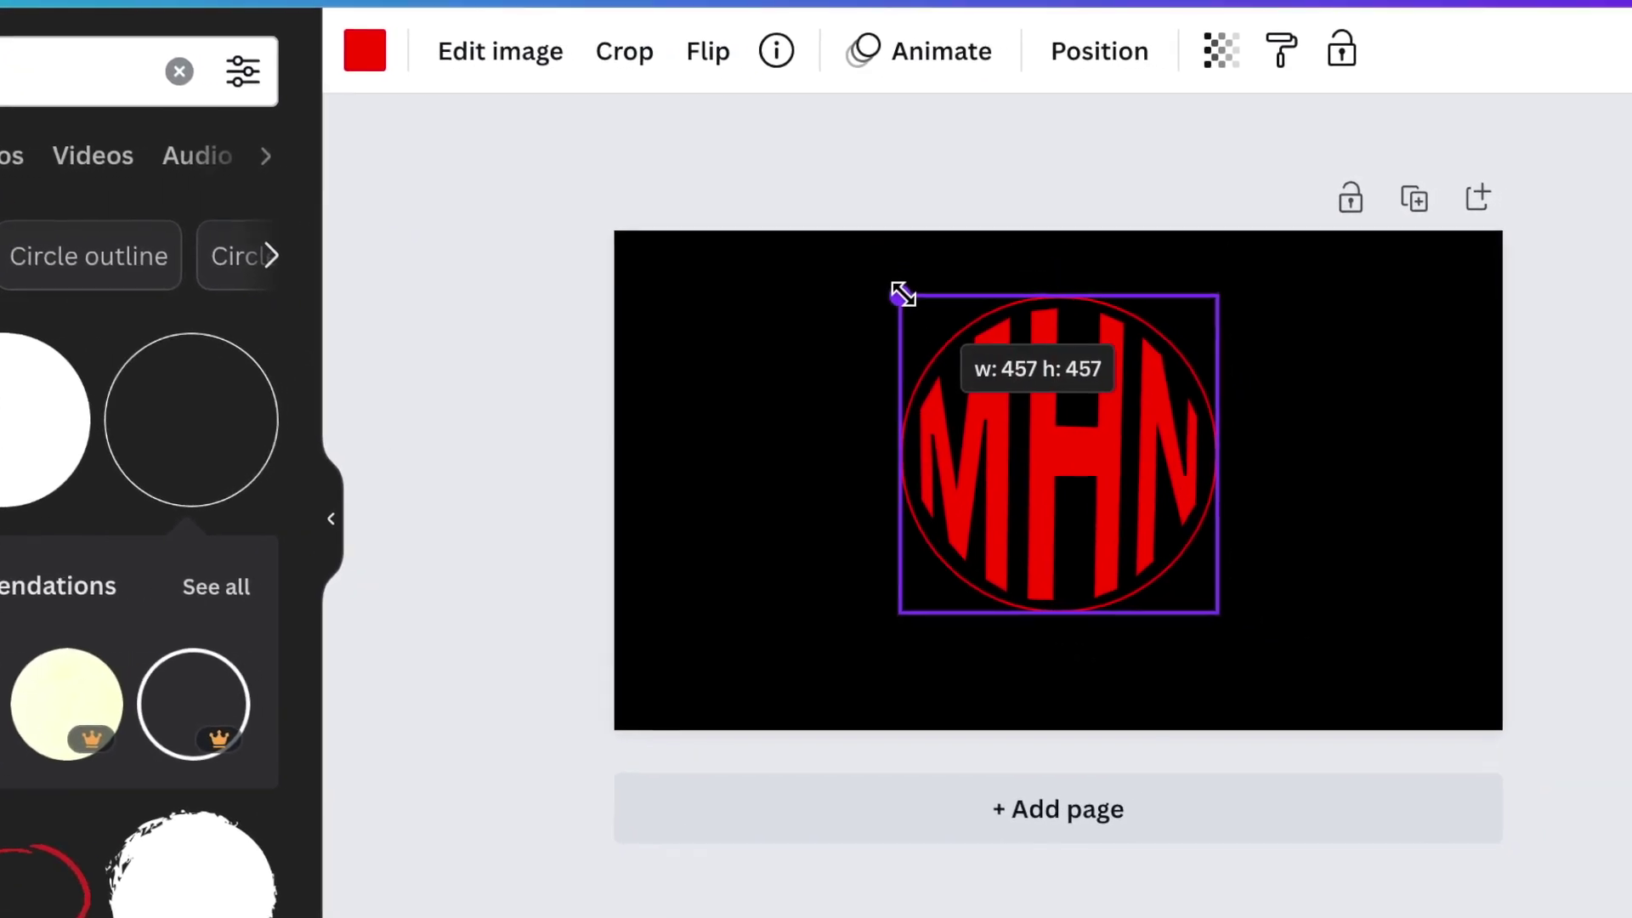
{"action": "left_click", "coordinate": [1405, 632]}
- Straighten the MHN lettering upright inside the red circle
{"action": "left_click", "coordinate": [1095, 495]}
{"action": "left_click", "coordinate": [1100, 51]}
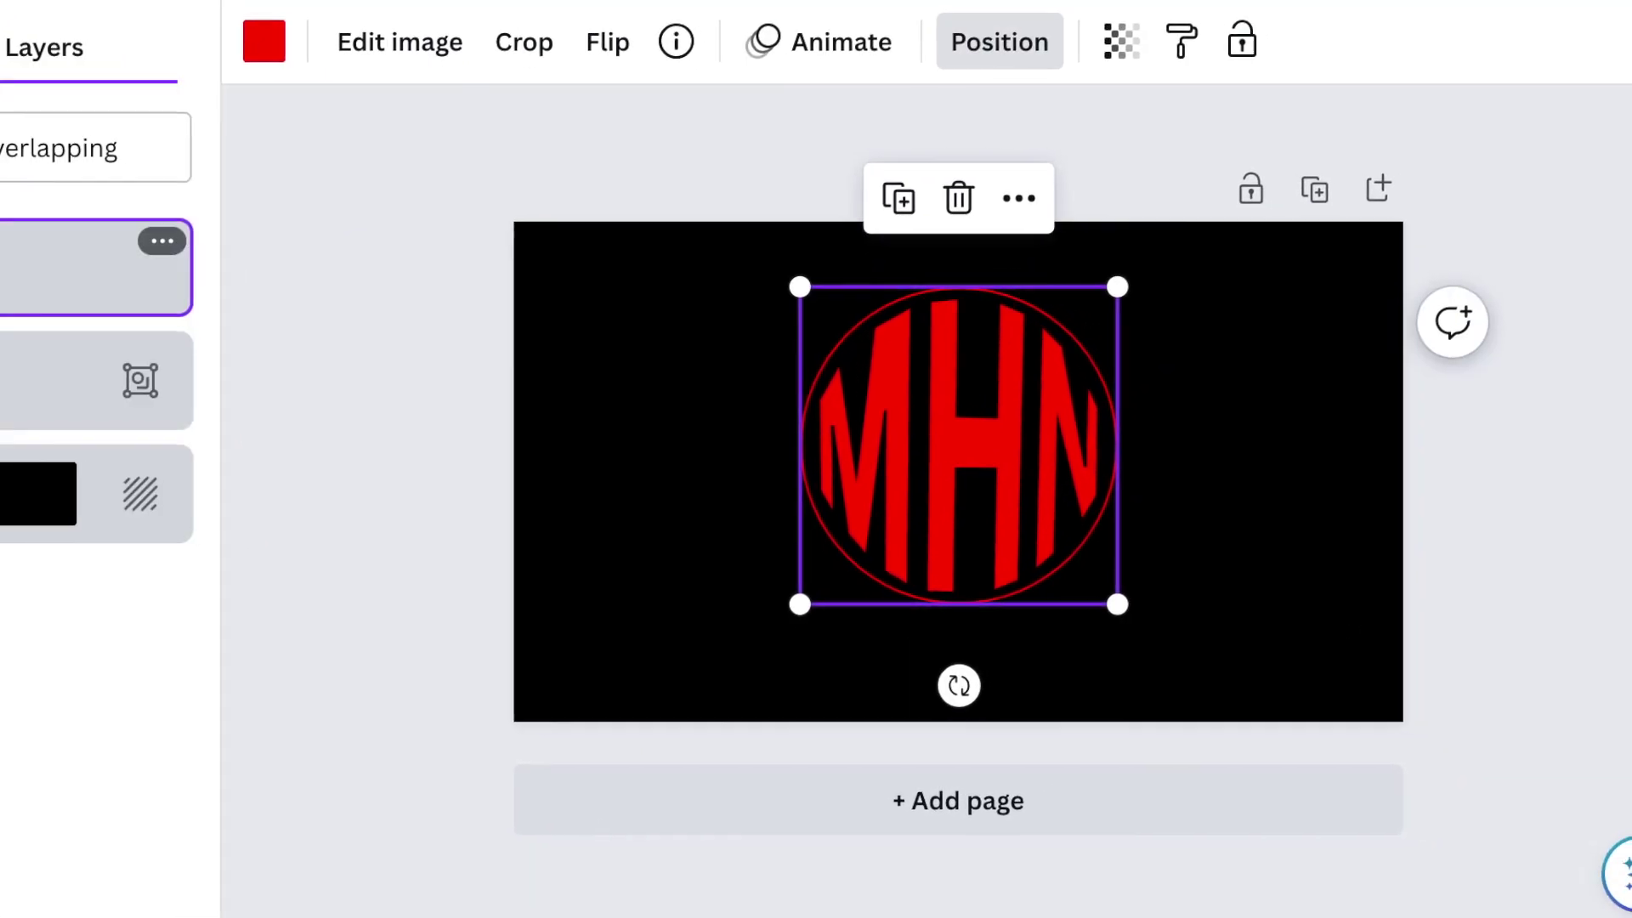
{"action": "left_click_drag", "start_coordinate": [1059, 691], "coordinate": [1069, 685]}
{"action": "left_click", "coordinate": [1183, 696]}
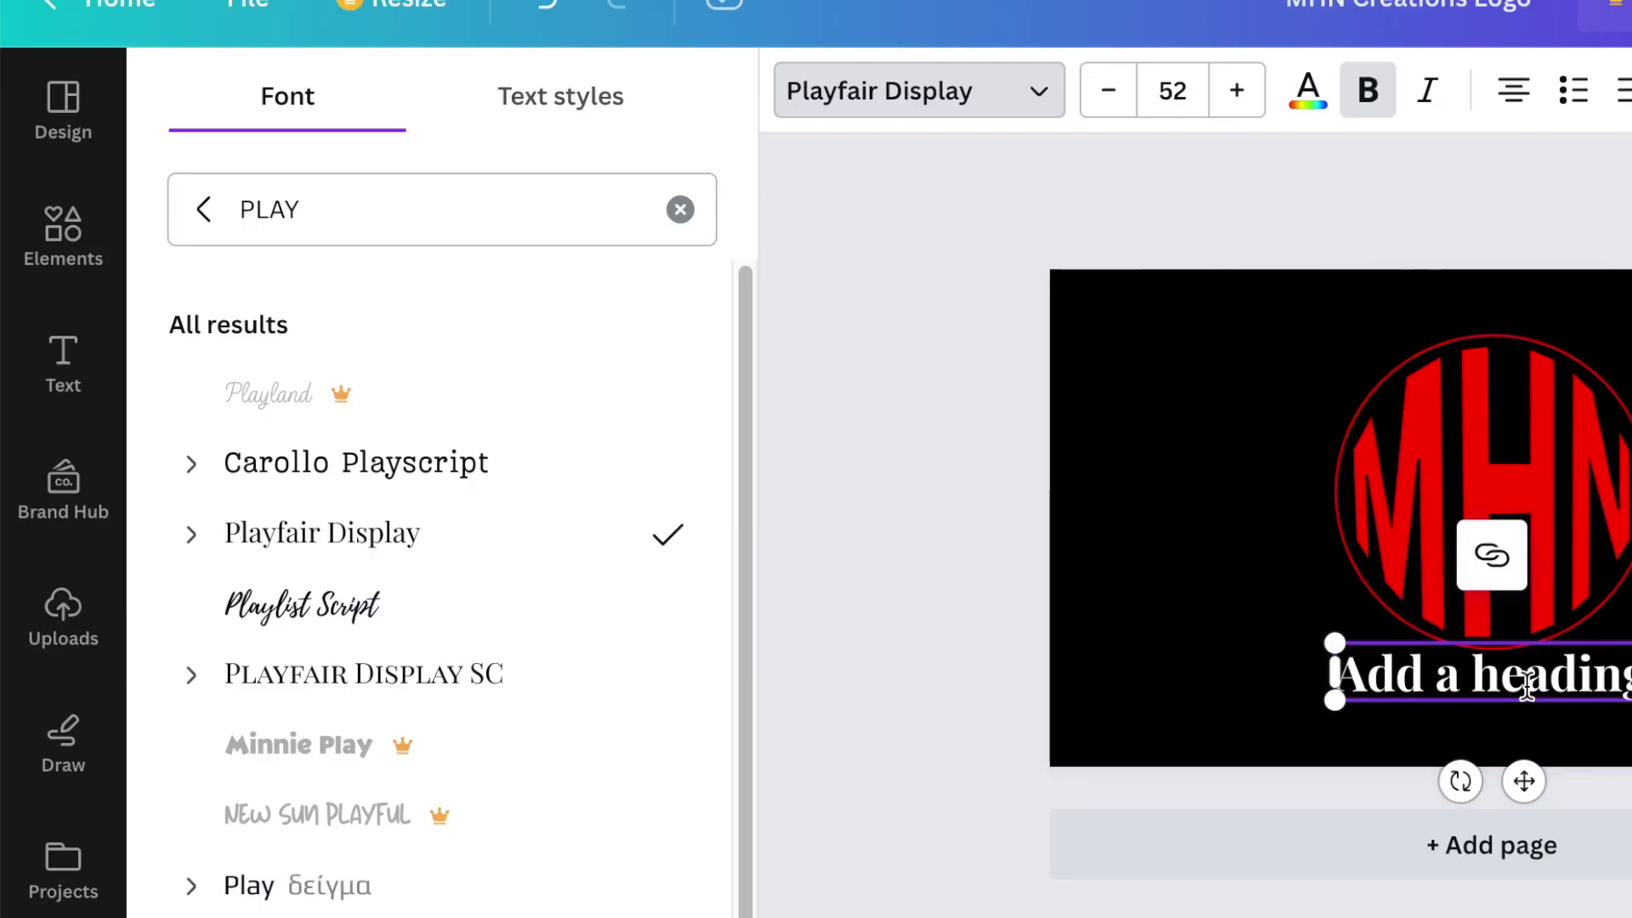
- Replace the heading placeholder text with CREATORS
{"action": "triple_click", "coordinate": [1527, 685]}
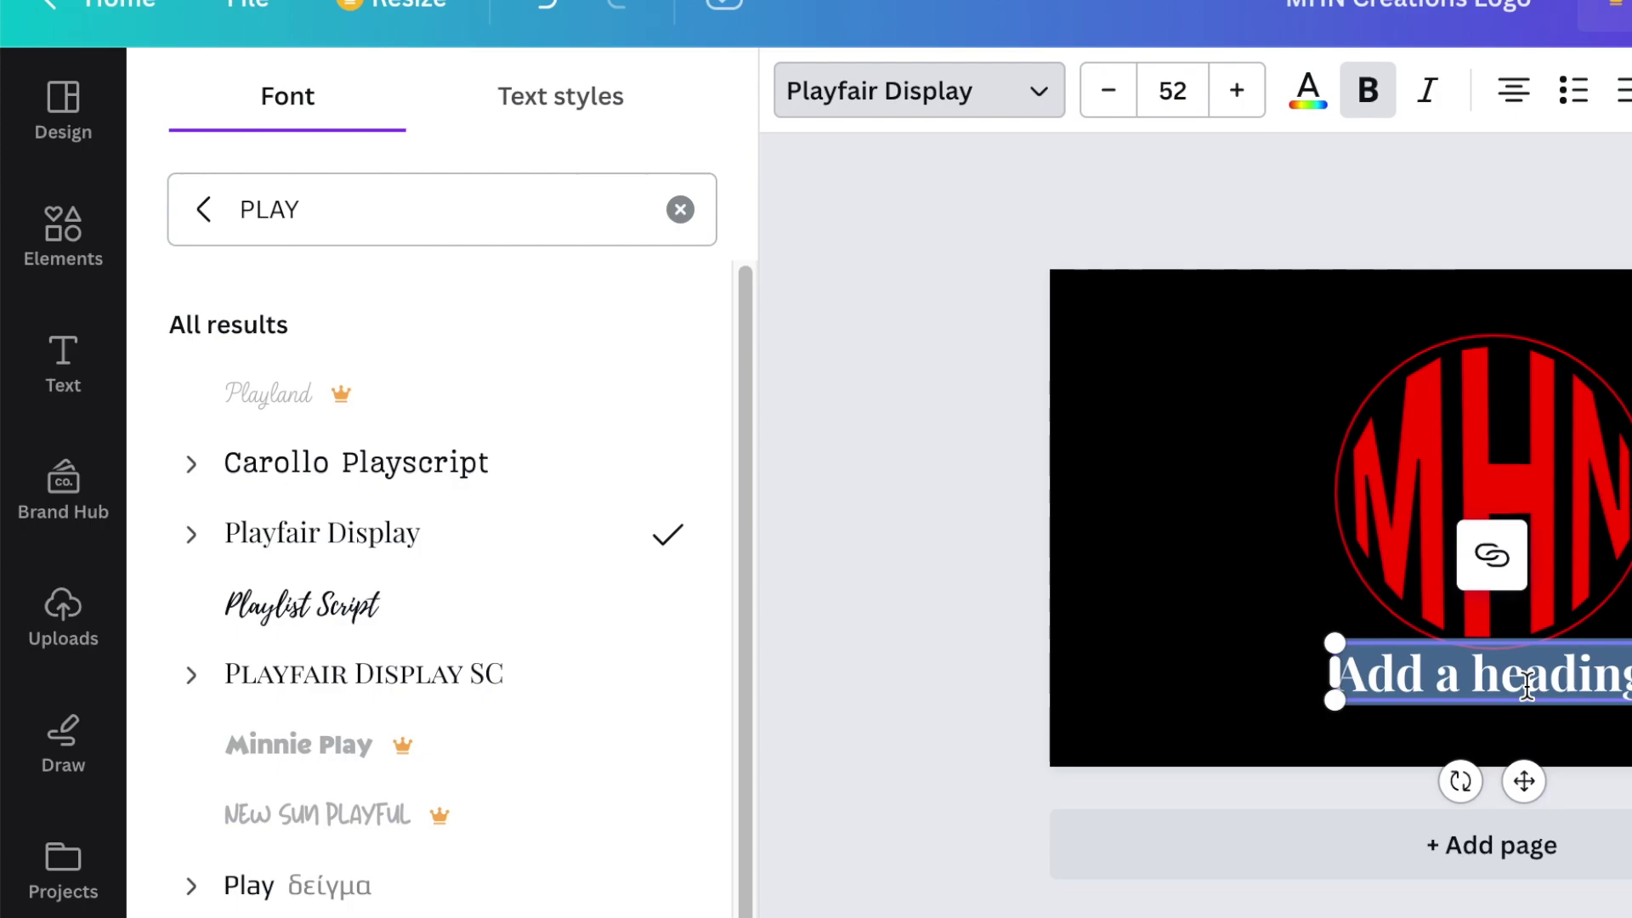
{"action": "type", "text": "CRETORA"}
{"action": "key", "text": "BackSpace"}
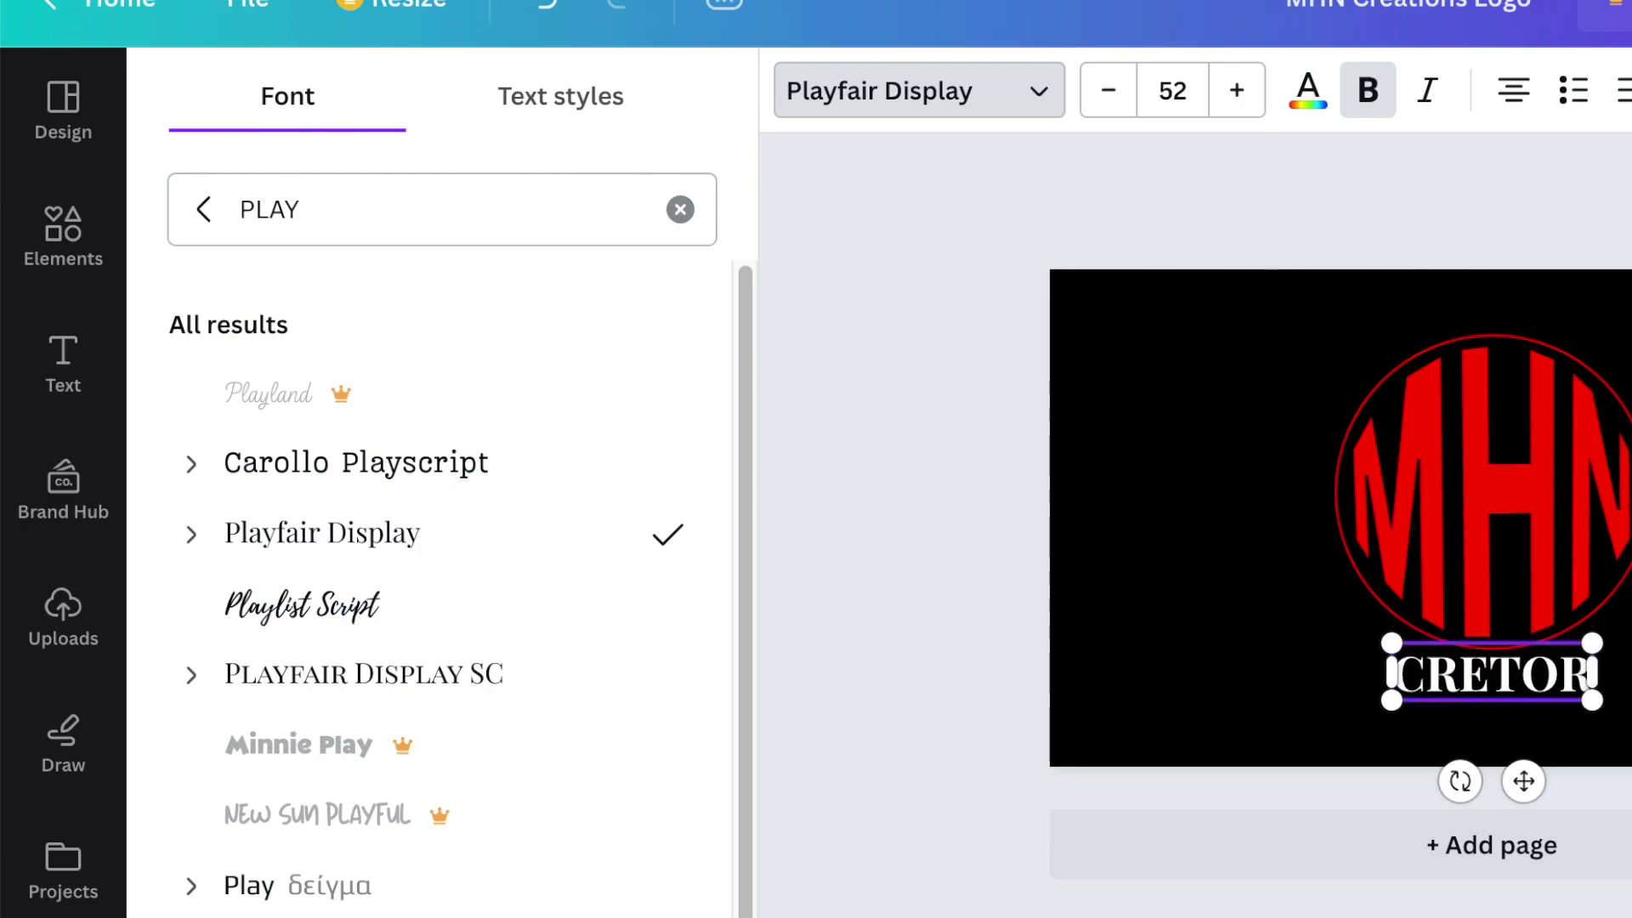
{"action": "type", "text": "S"}
{"action": "left_click", "coordinate": [1473, 676]}
{"action": "type", "text": "A"}
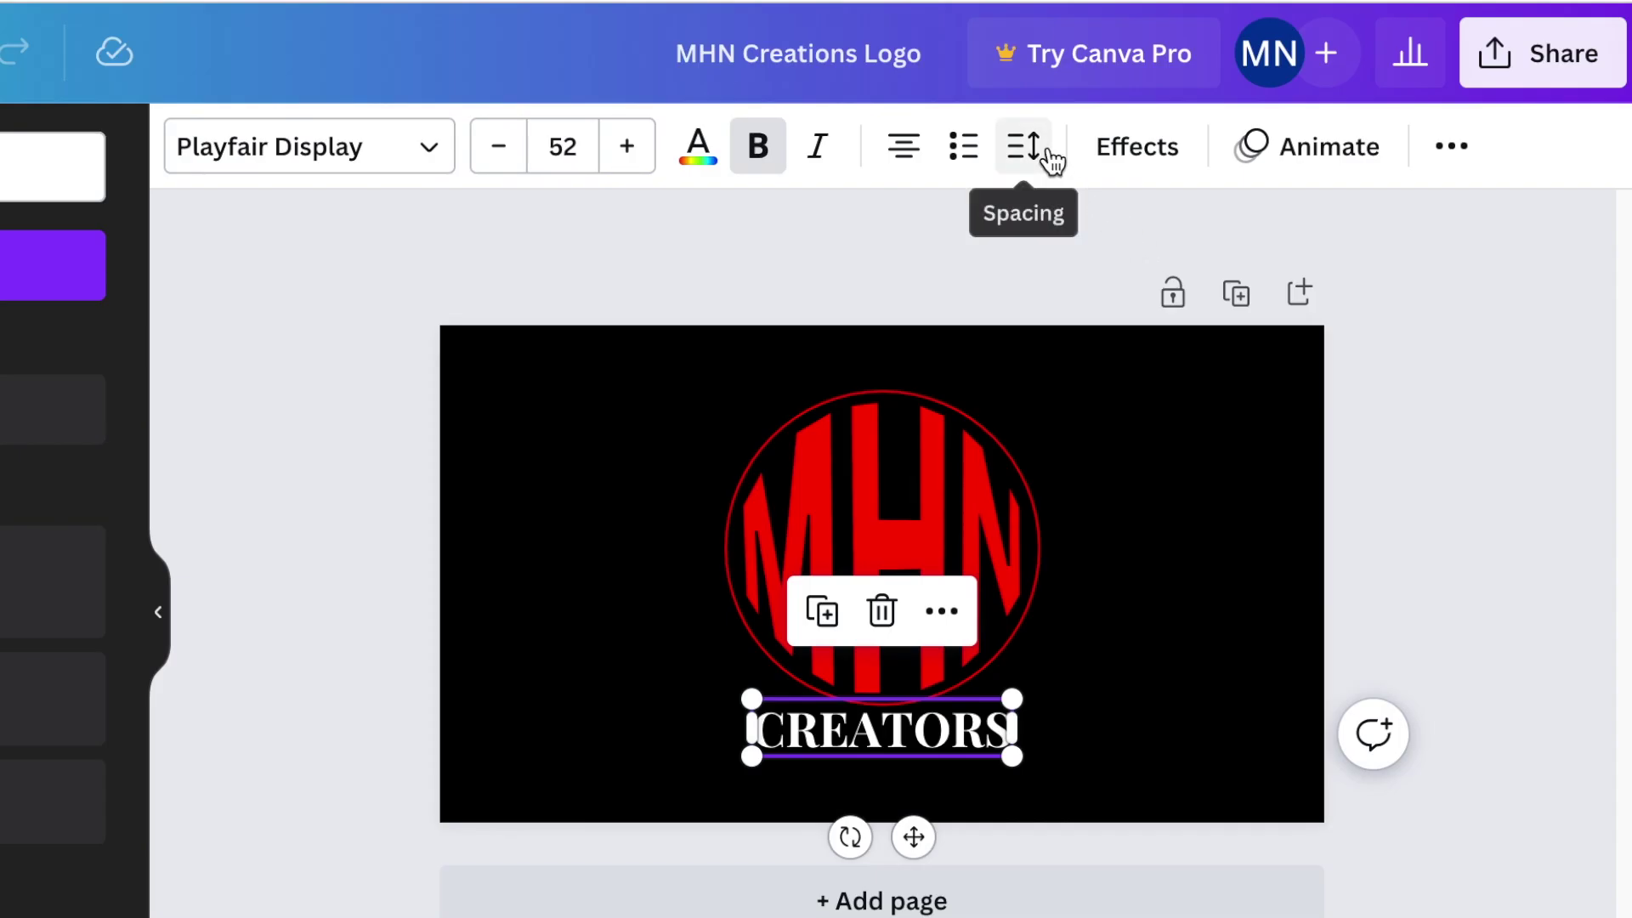
- Increase the letter spacing of CREATORS to spread the tagline wide
{"action": "left_click", "coordinate": [1031, 149]}
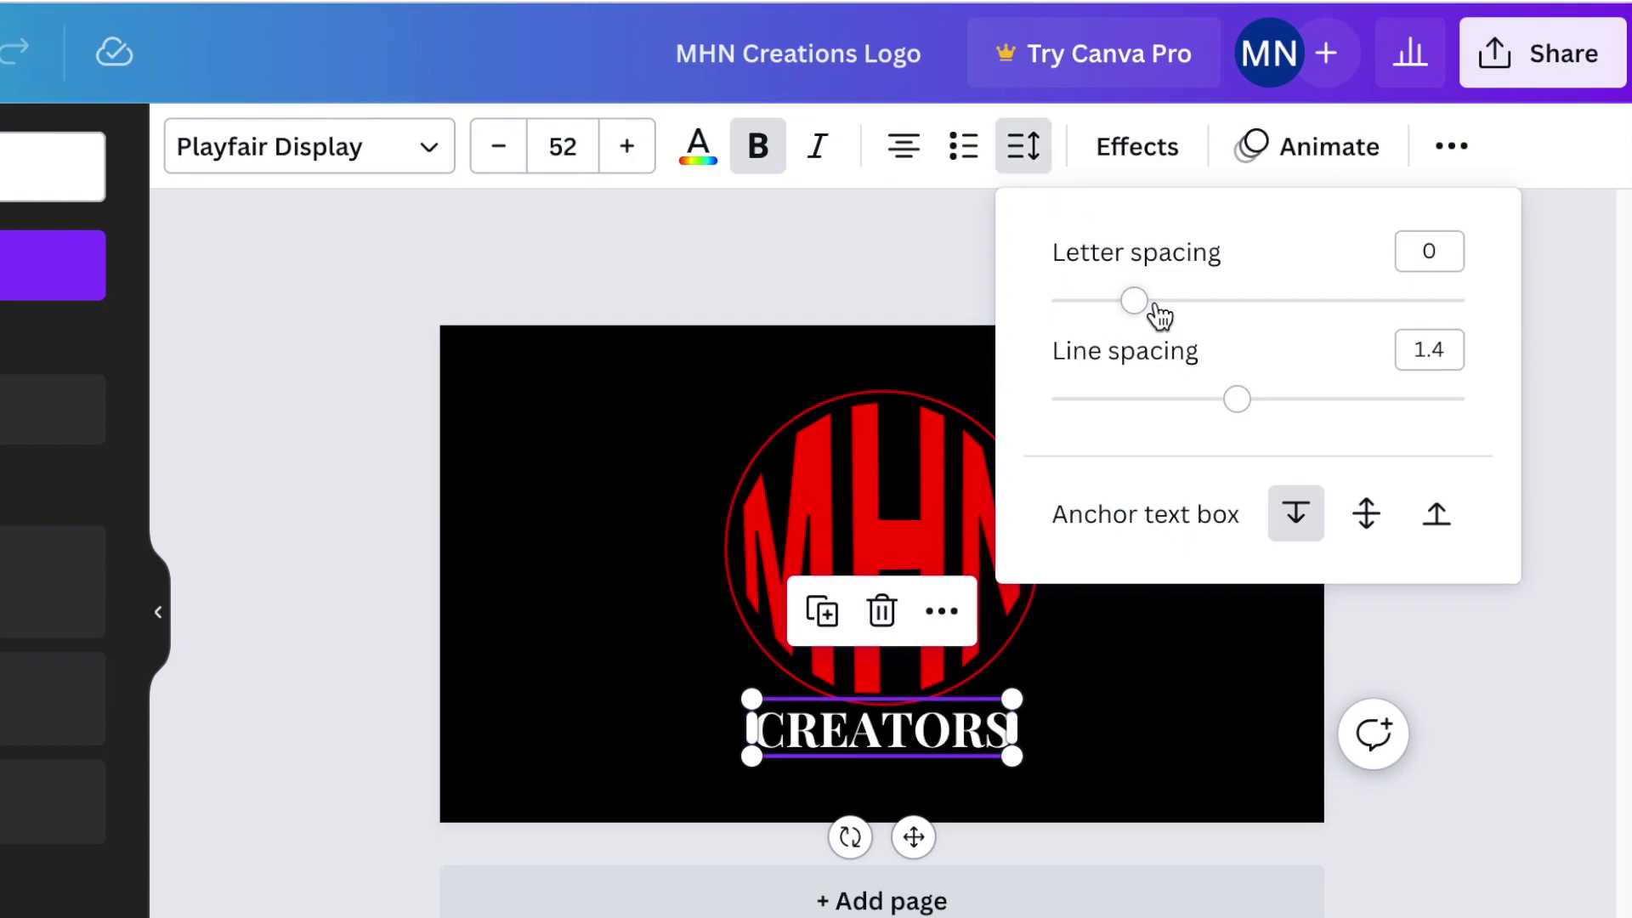
{"action": "left_click_drag", "start_coordinate": [1135, 301], "coordinate": [1218, 305]}
{"action": "left_click", "coordinate": [736, 167]}
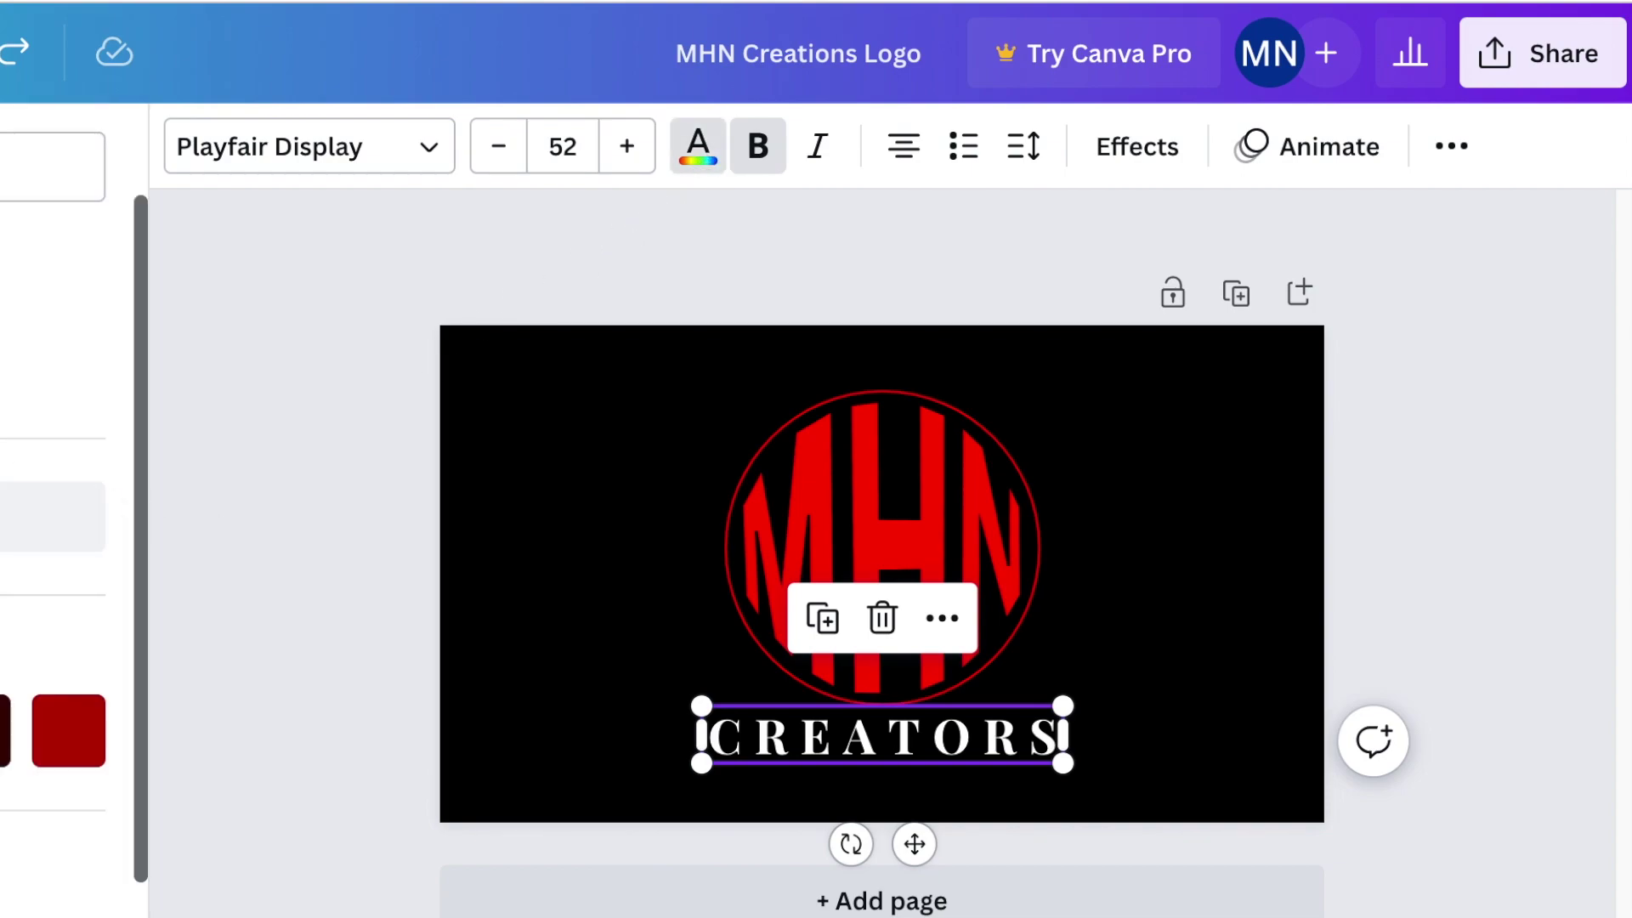
{"action": "scroll", "coordinate": [55, 553], "scroll_direction": "down", "scroll_amount": 4}
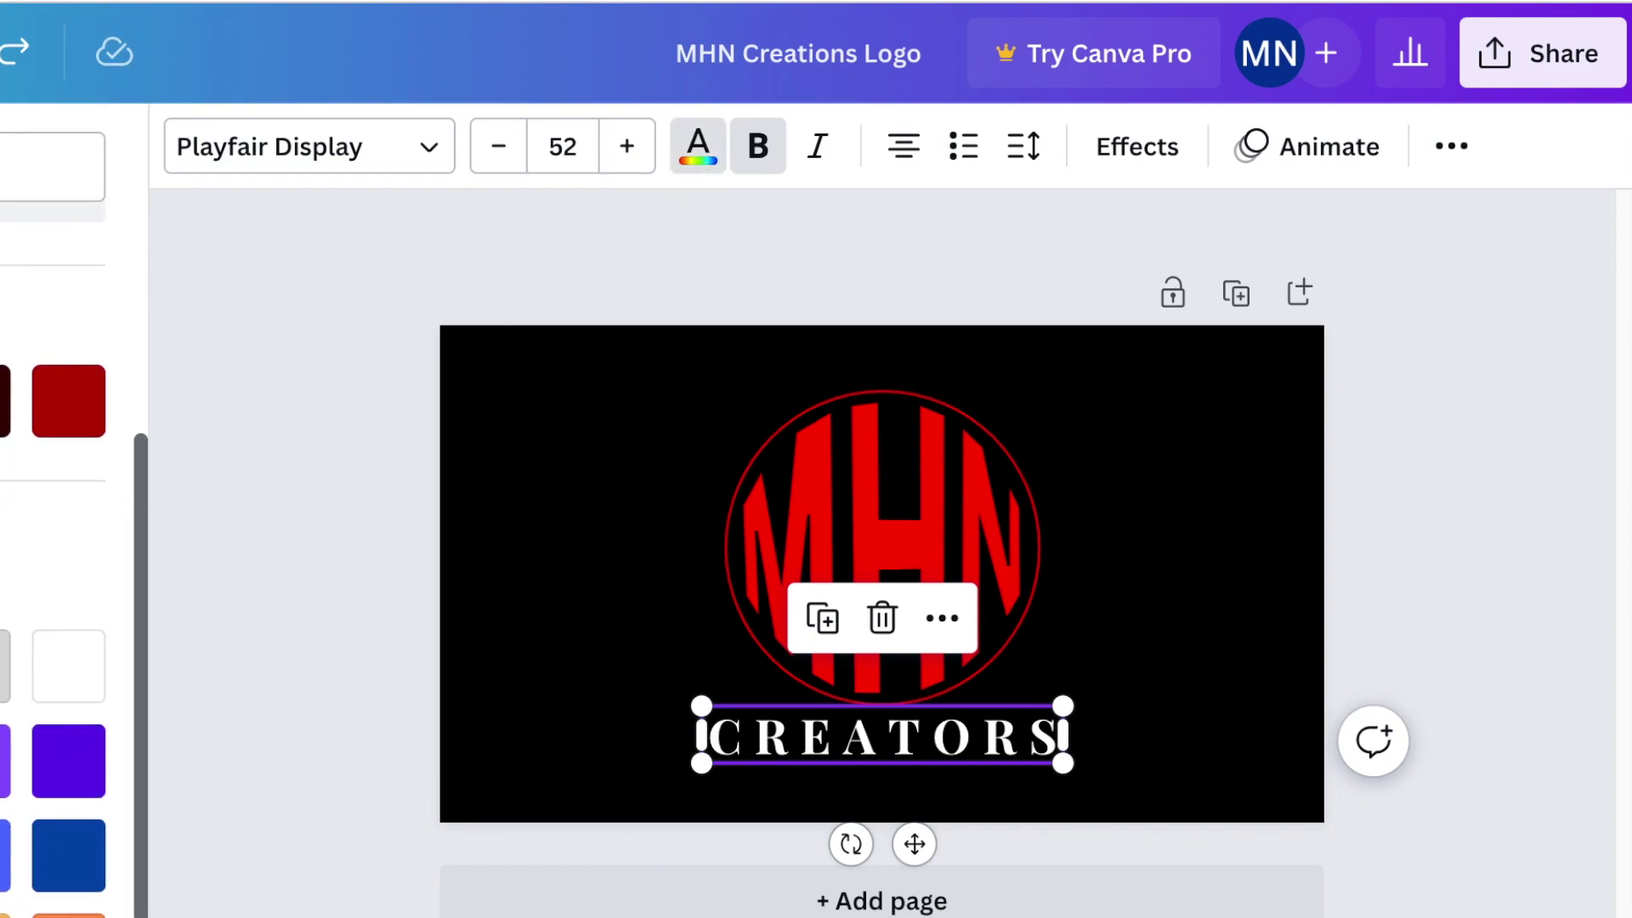
{"action": "left_click", "coordinate": [528, 564]}
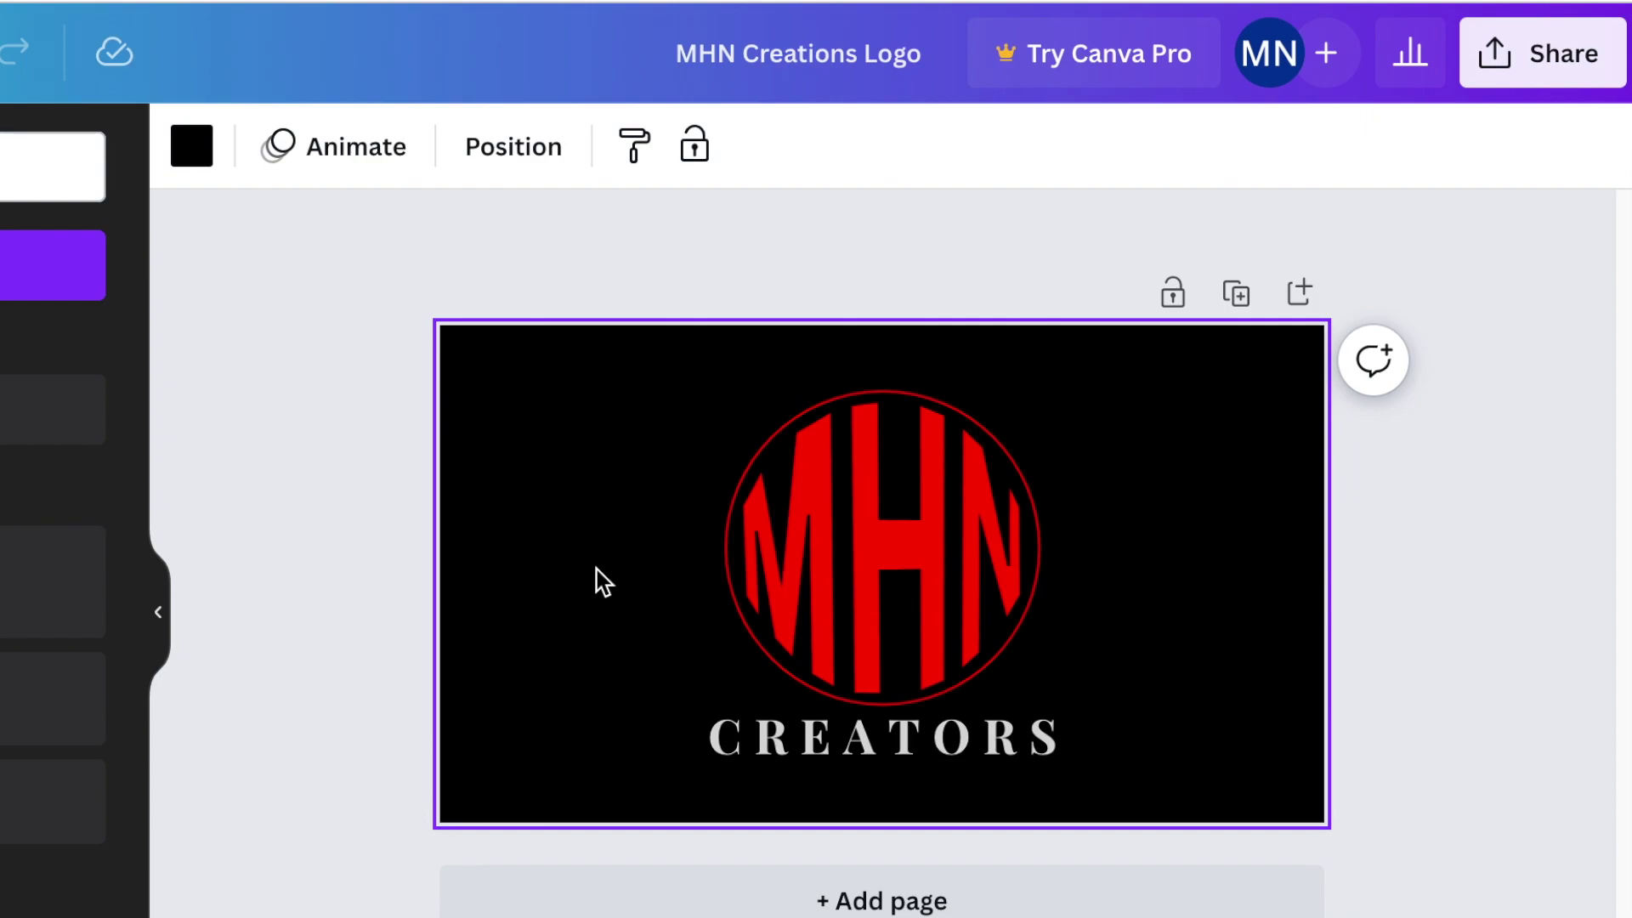
- Download the MHN Creations Logo as a 1,280 × 720 px PNG
{"action": "left_click", "coordinate": [1542, 53]}
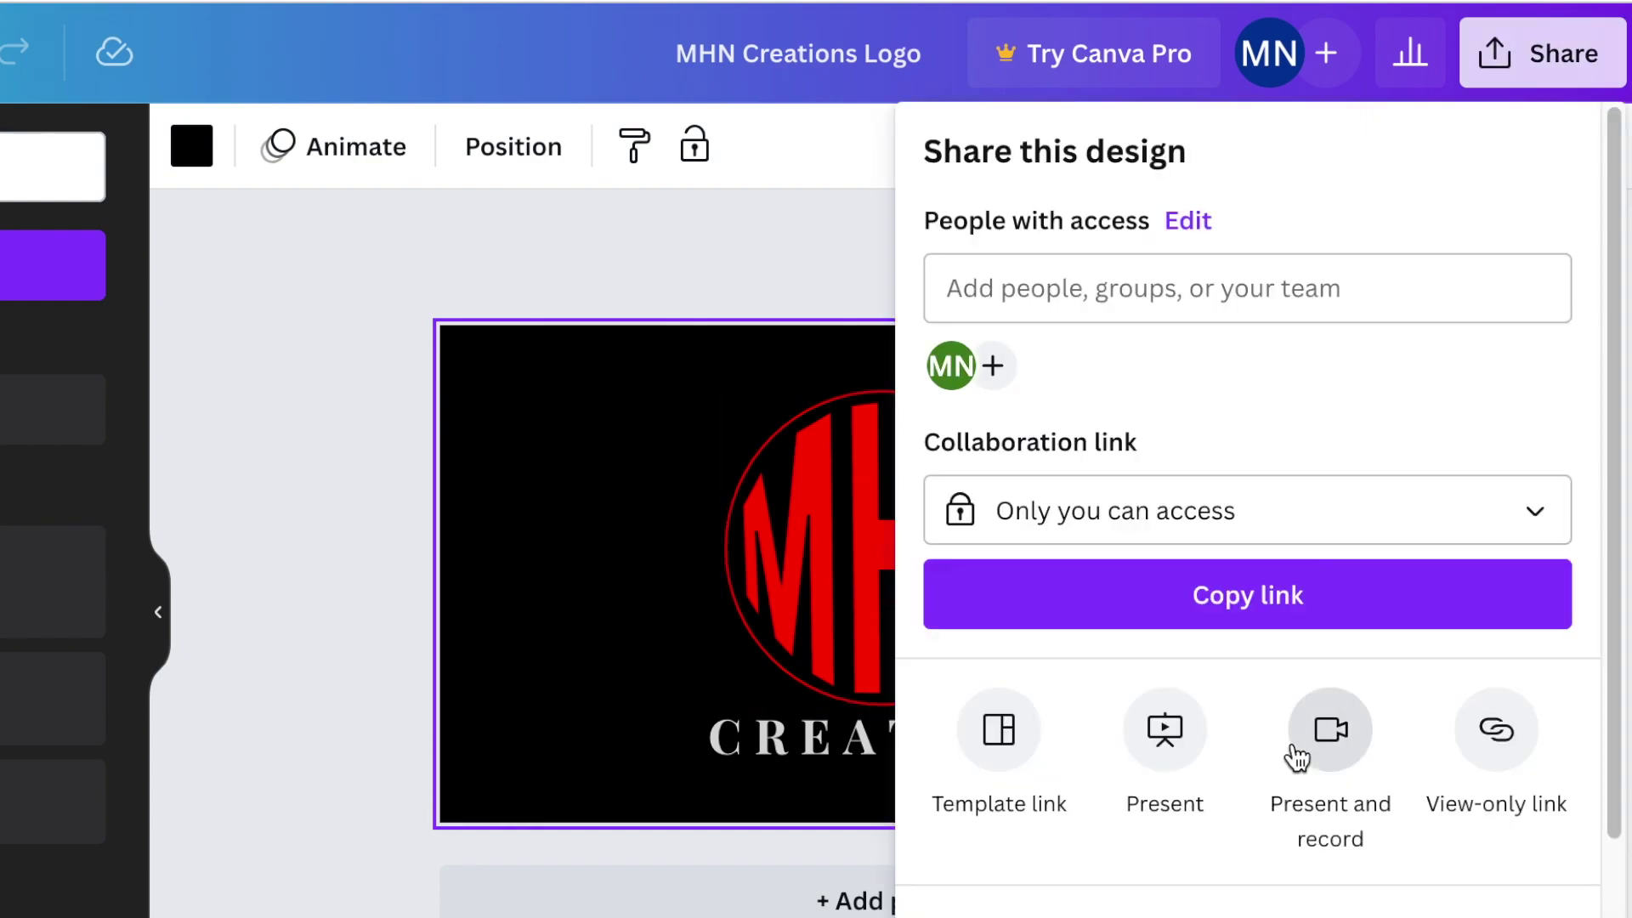
{"action": "scroll", "coordinate": [1297, 754], "scroll_direction": "down", "scroll_amount": 2}
{"action": "left_click", "coordinate": [1078, 763]}
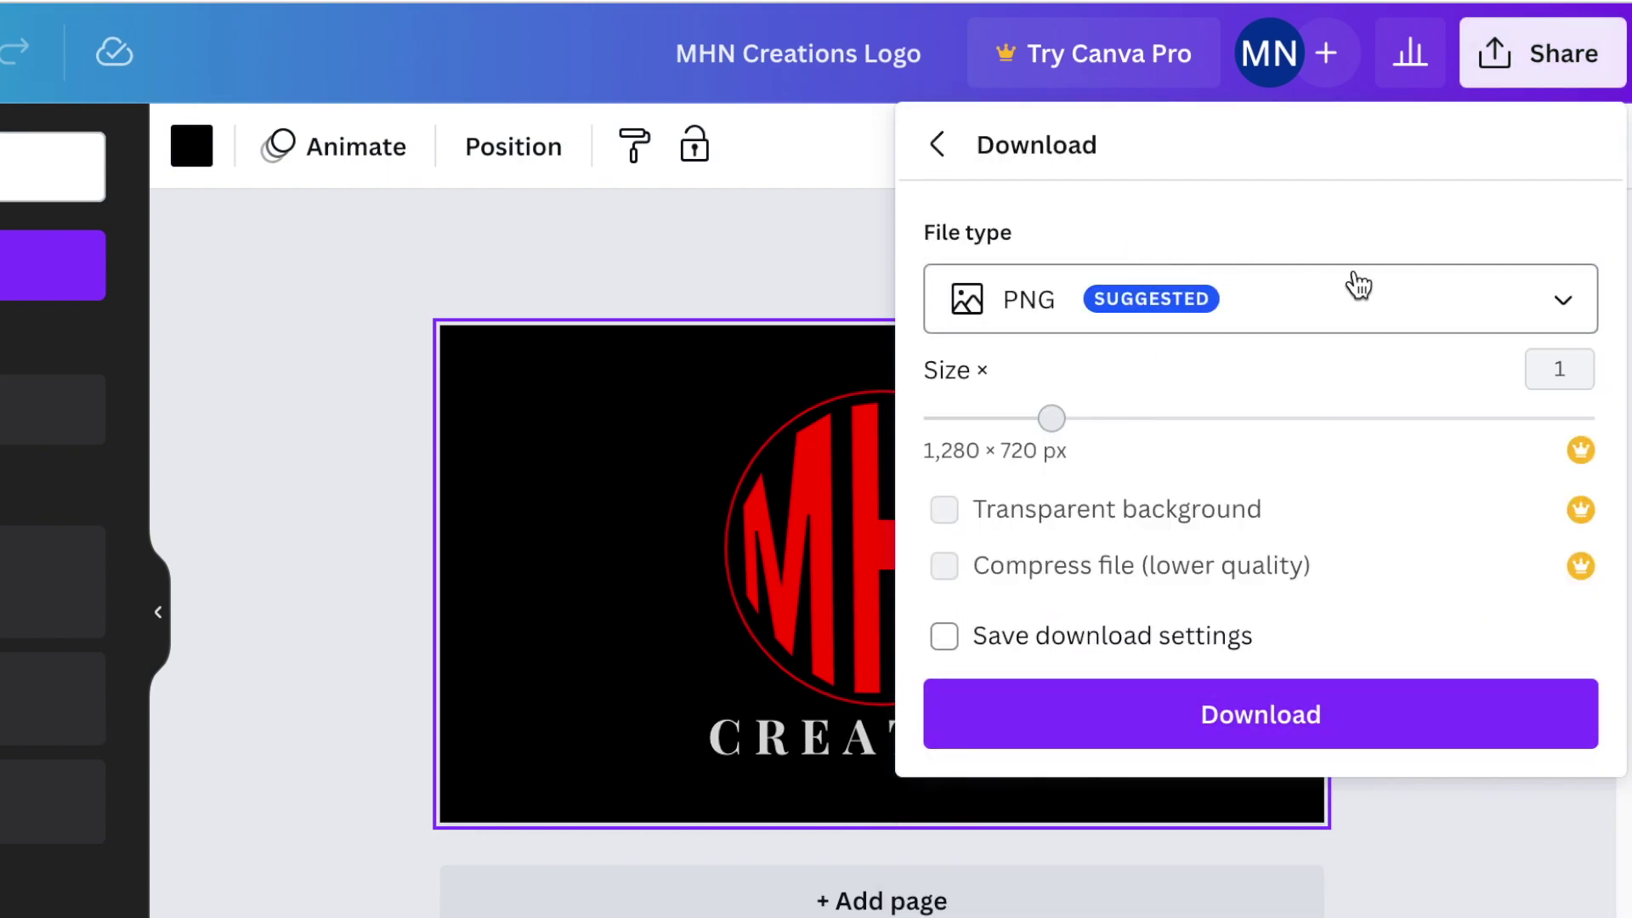
{"action": "left_click", "coordinate": [1228, 723]}
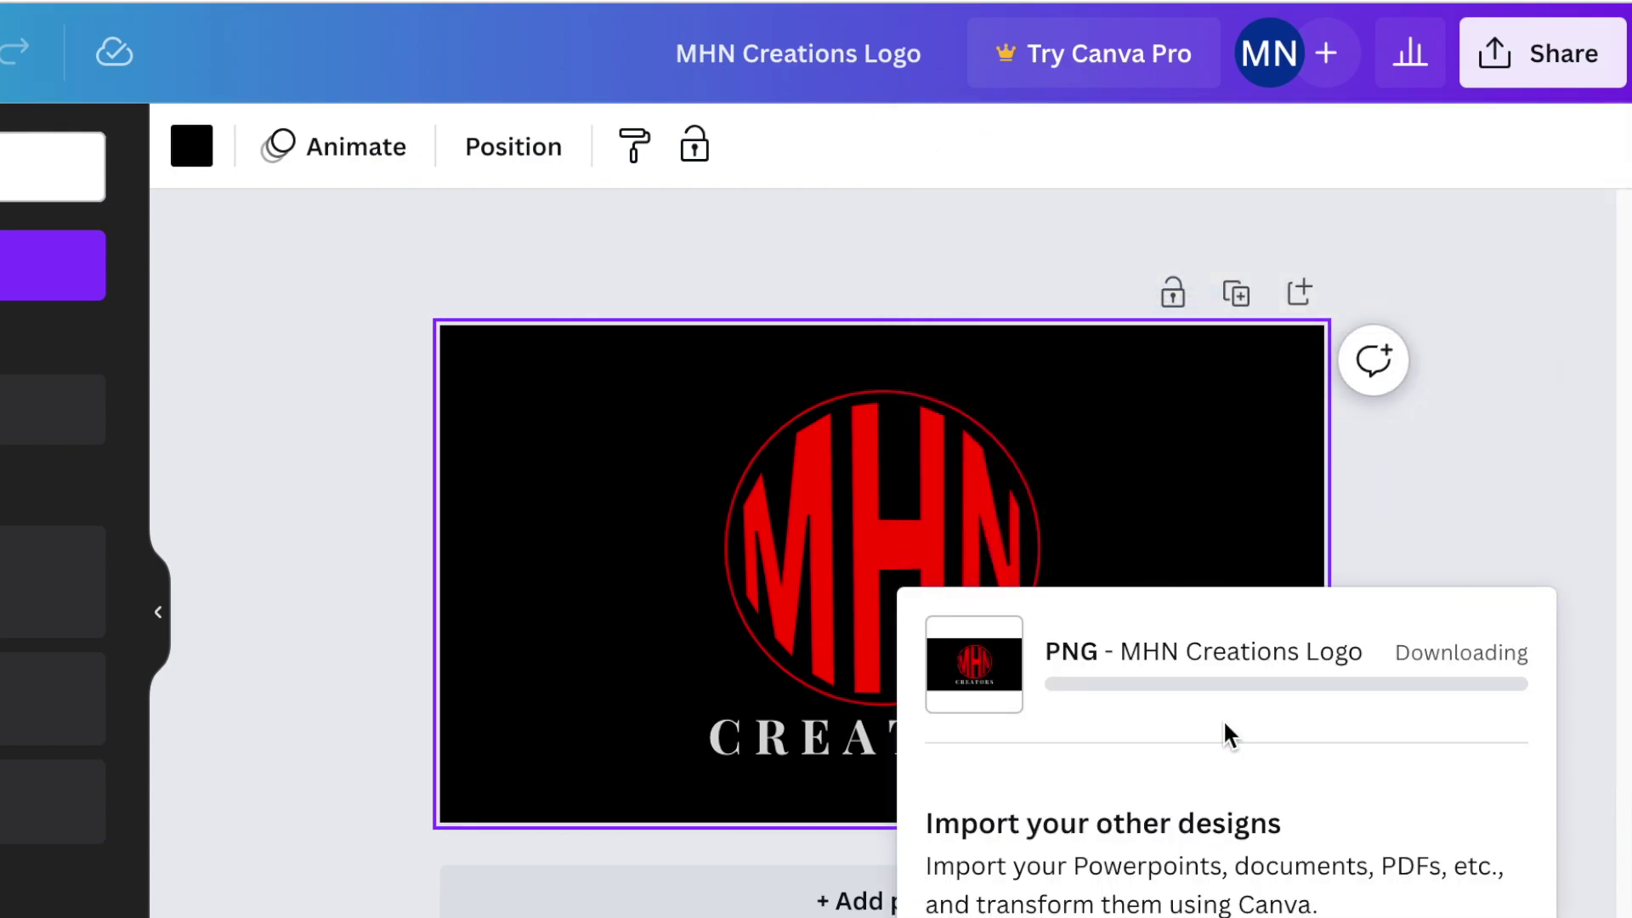